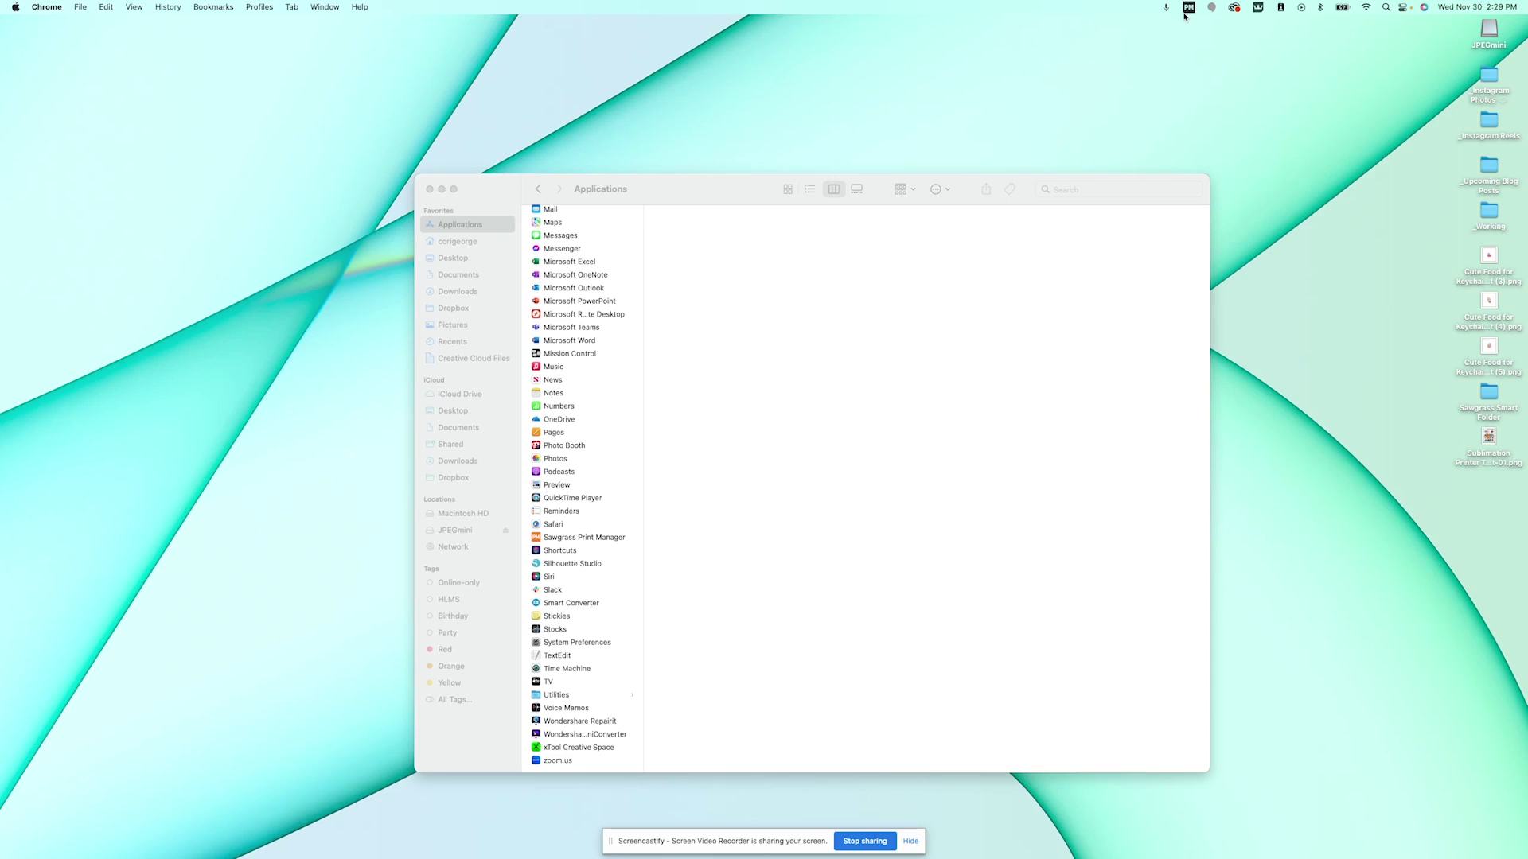
Step: Launch Sawgrass Print Manager from the Finder Applications list
click(488, 229)
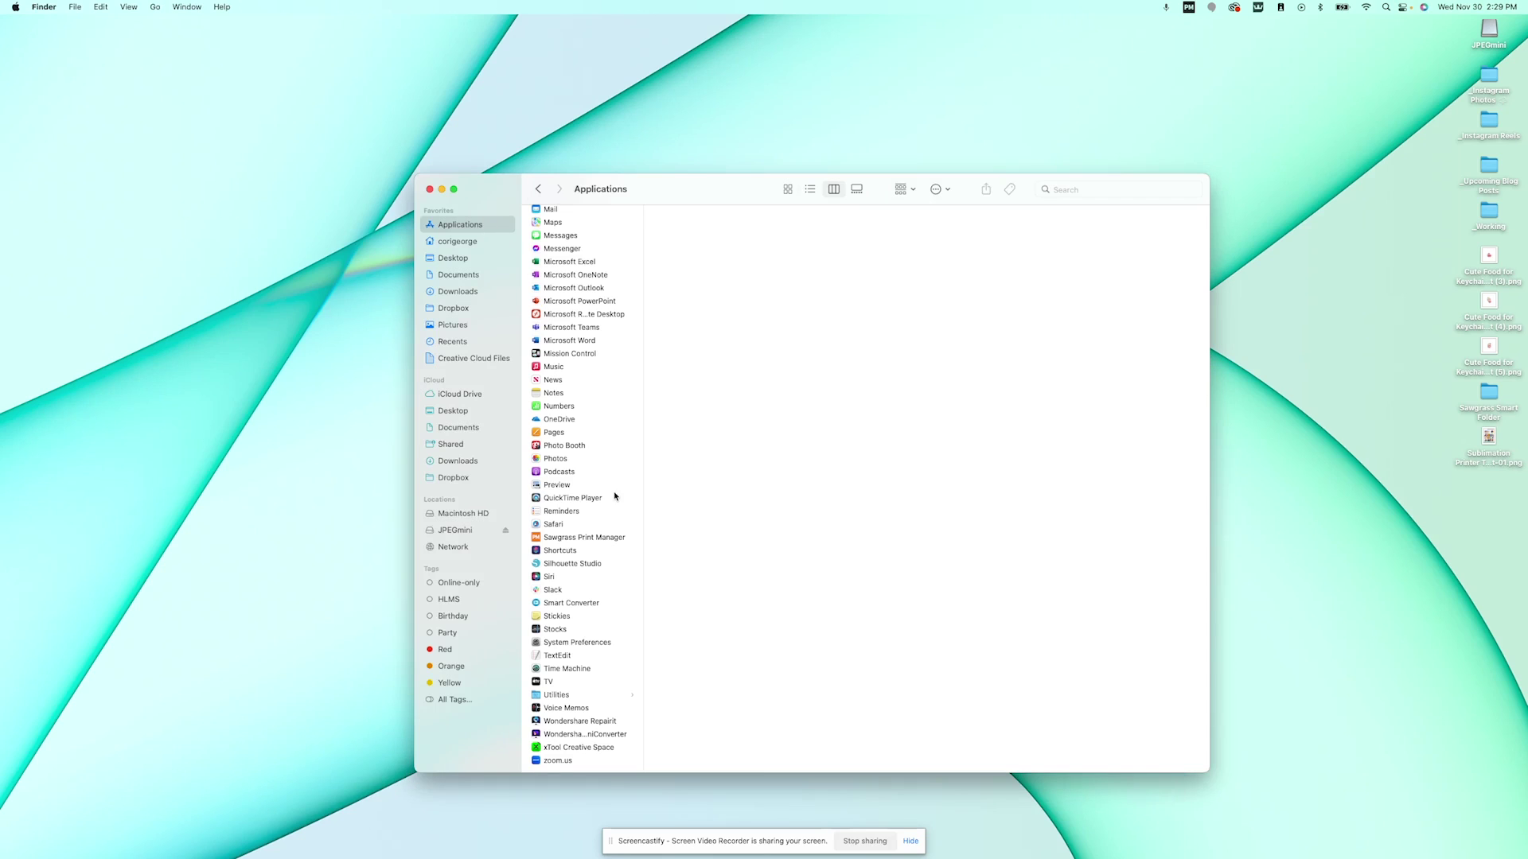
scroll(614, 496, down, 3)
double_click(594, 538)
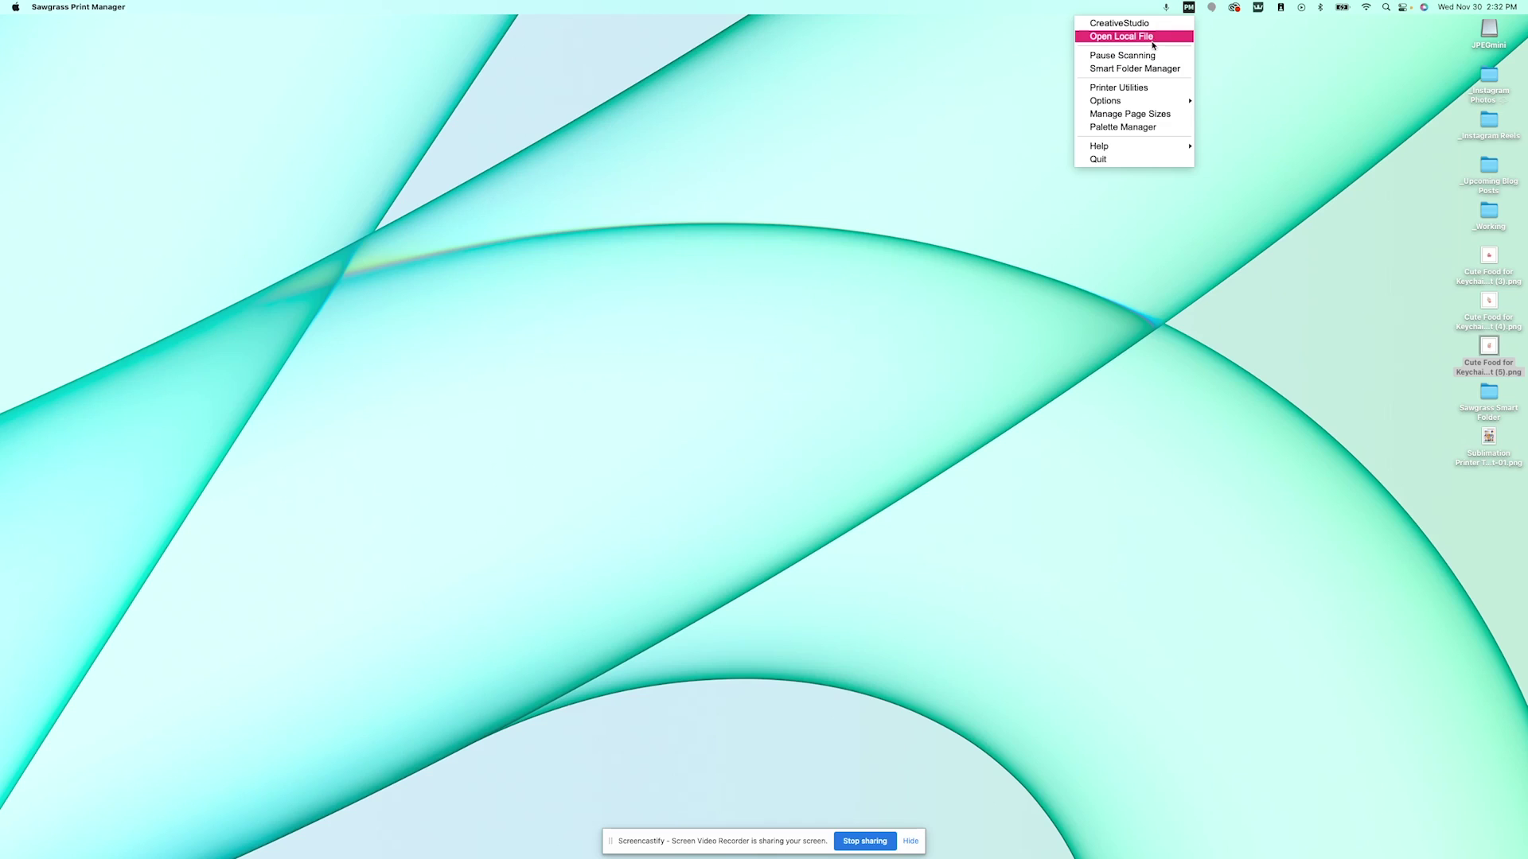
Step: Open the local image Cute Food for Keychain Mockup Set (3).png
click(1153, 37)
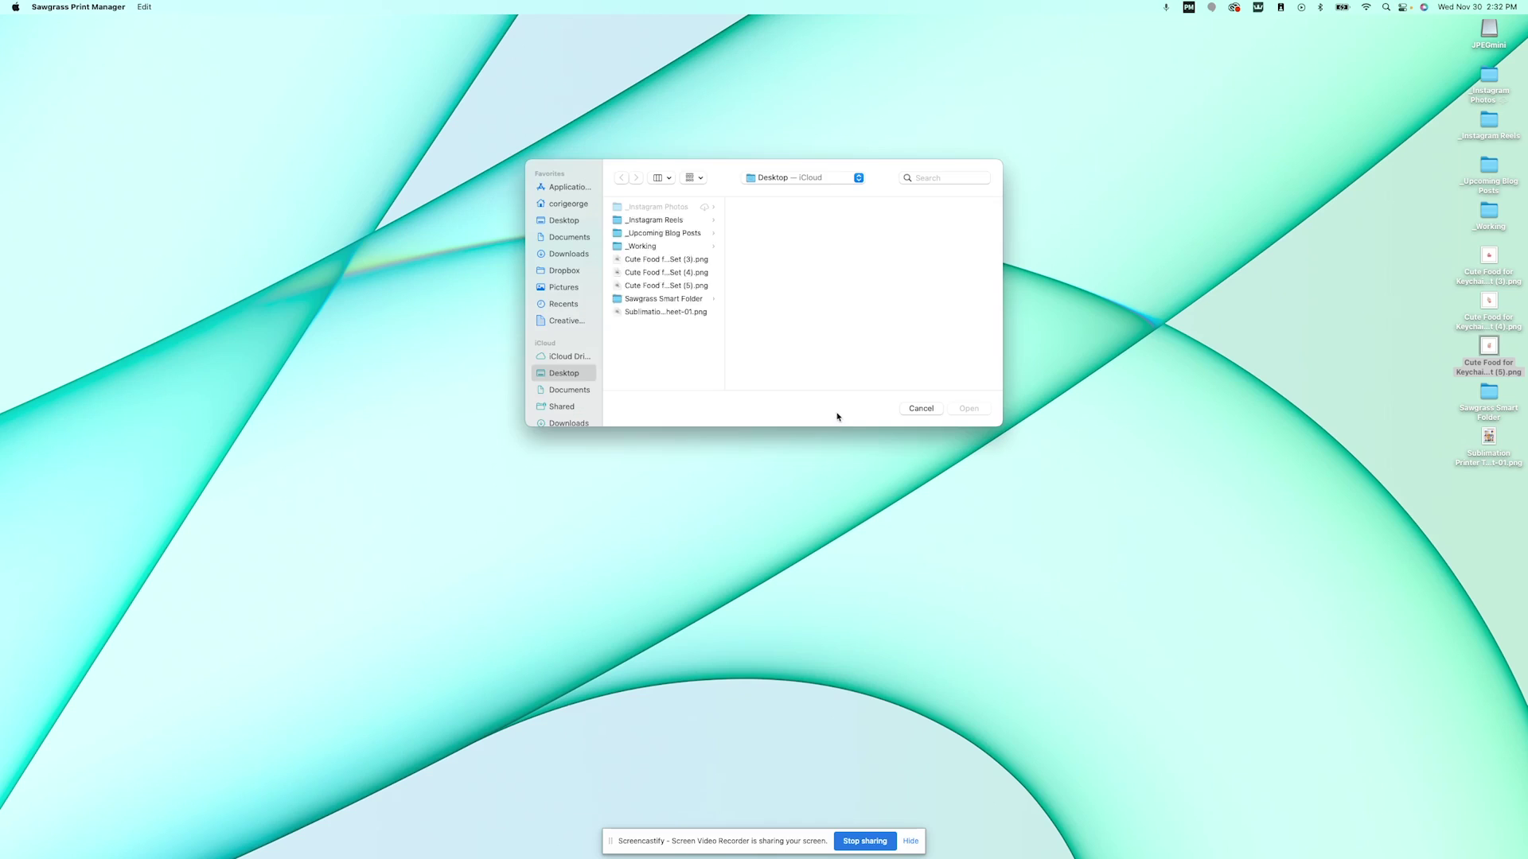
click(673, 286)
click(675, 261)
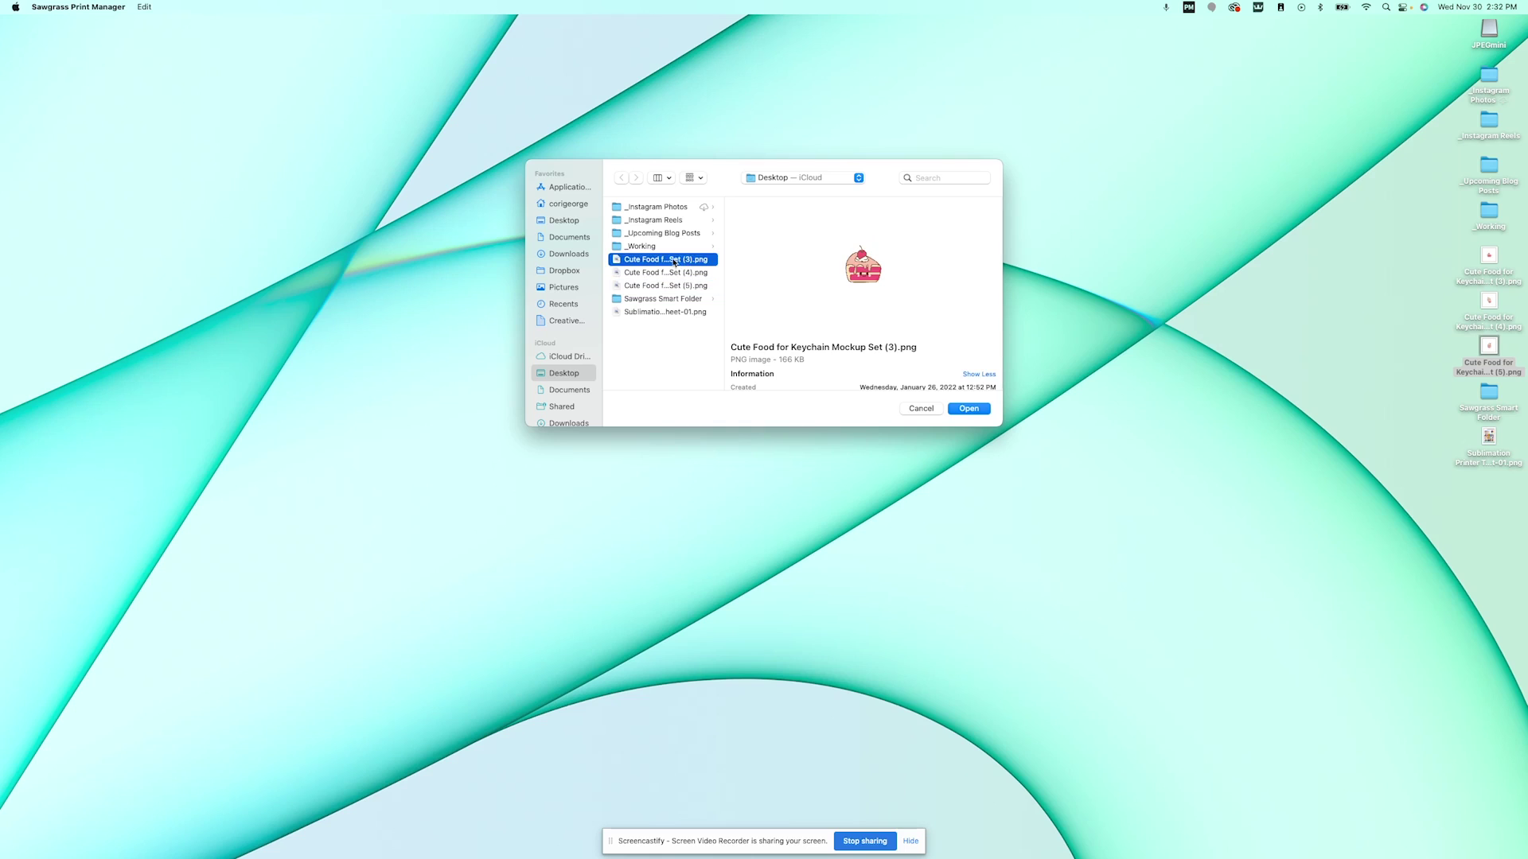
double_click(674, 261)
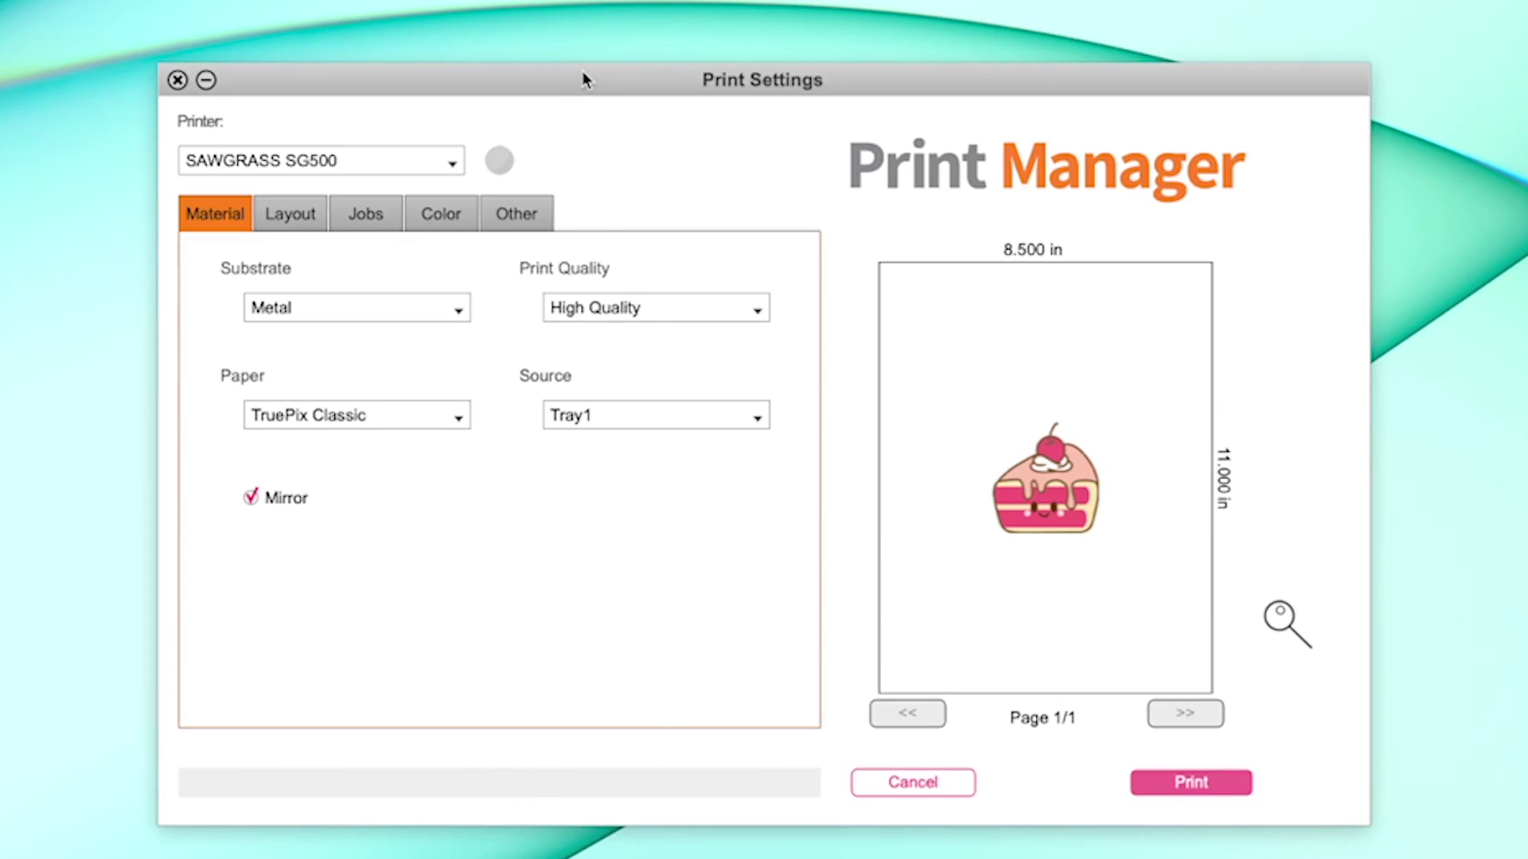
Step: Keep SAWGRASS SG500 as the printer and bring up the substrate choices
click(293, 163)
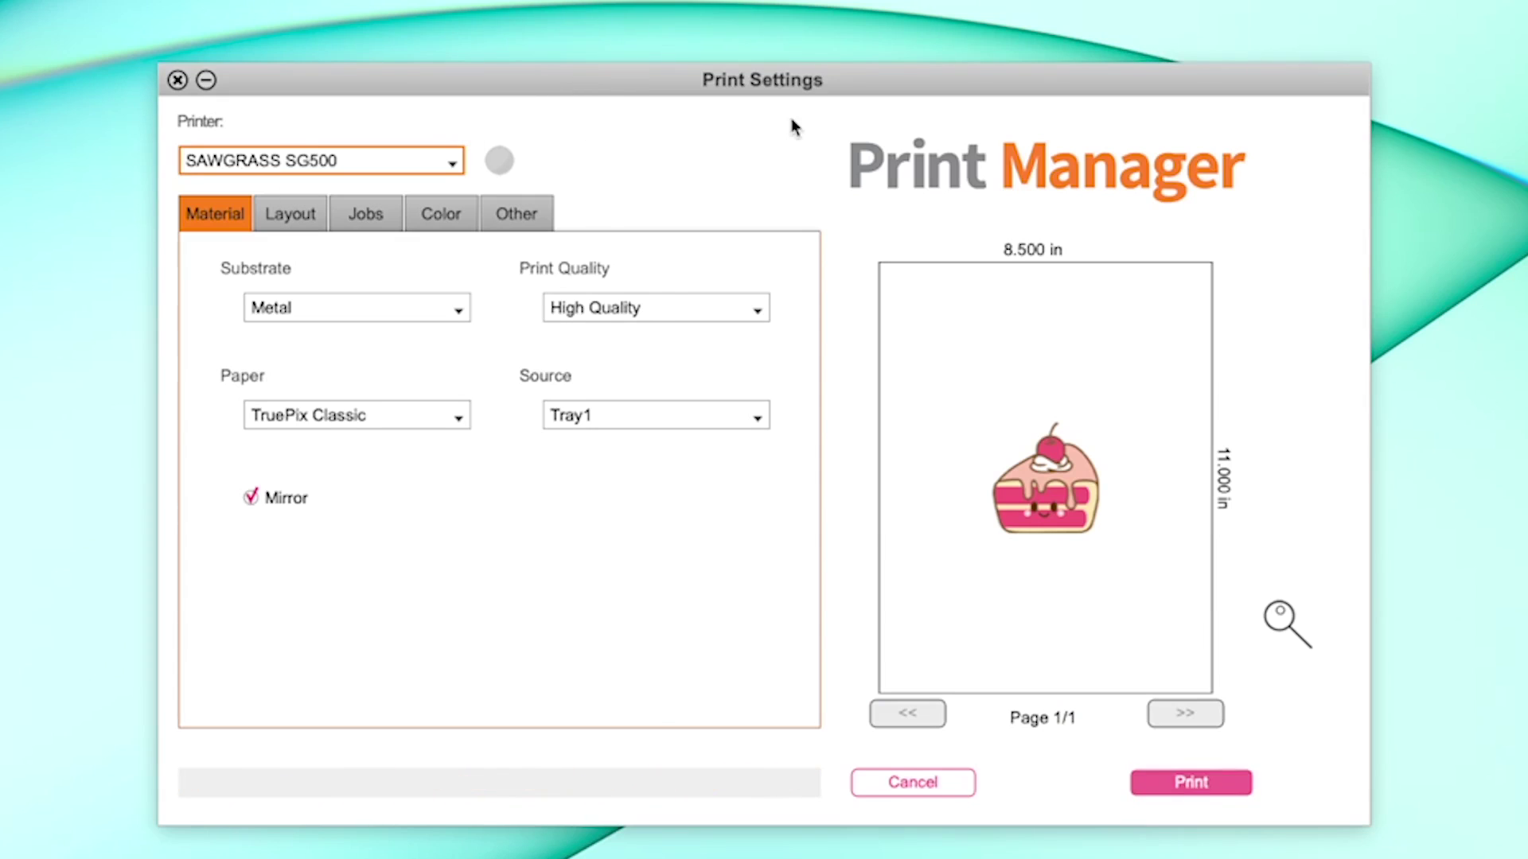
click(300, 159)
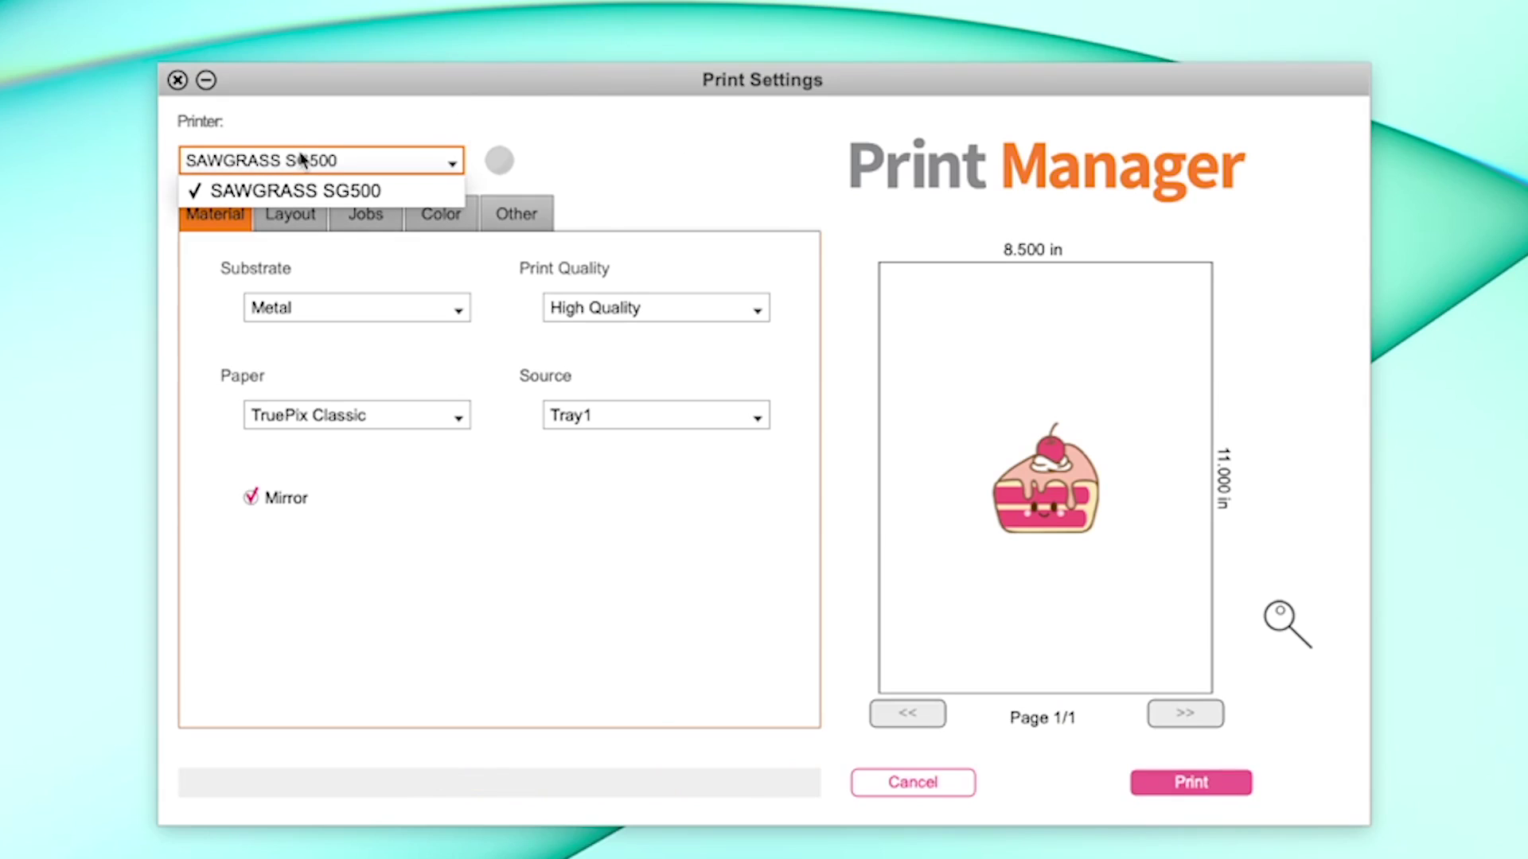
click(301, 195)
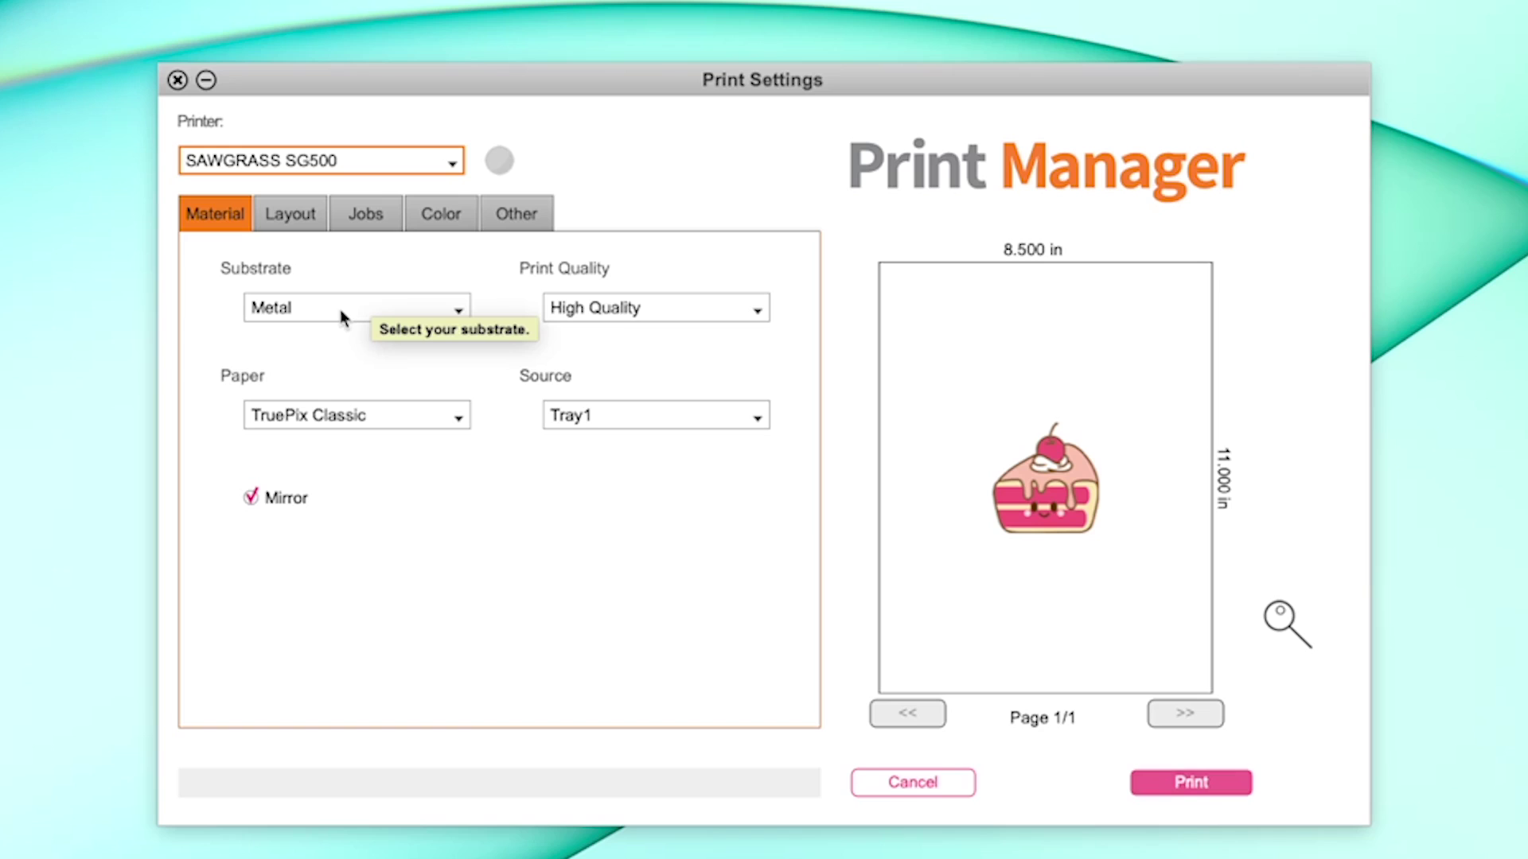
click(342, 316)
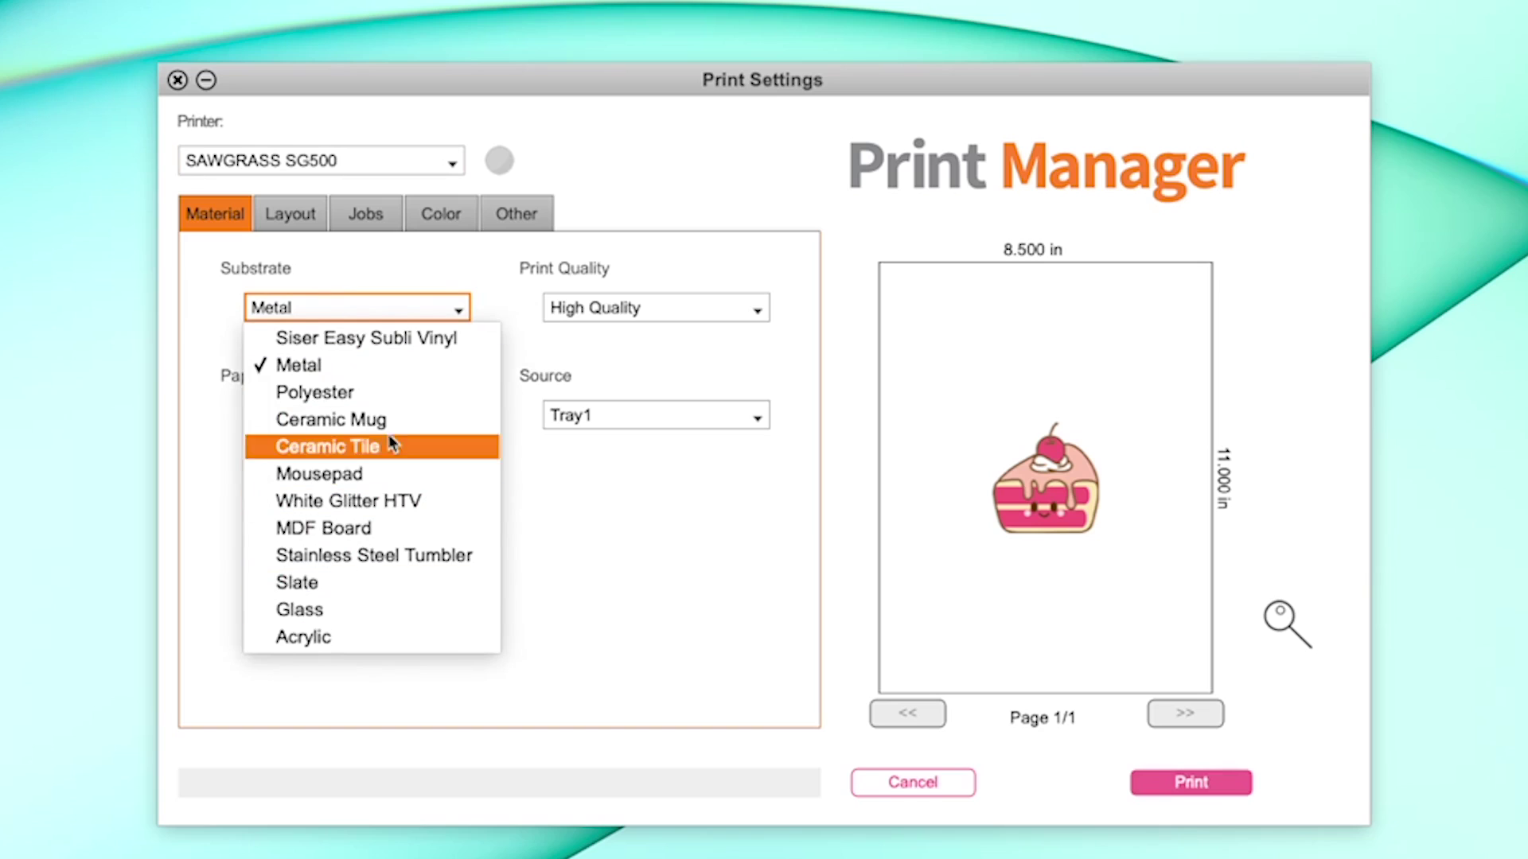
Step: Set the substrate to Polyester, review quality and paper, and keep Tray1 as source
click(390, 393)
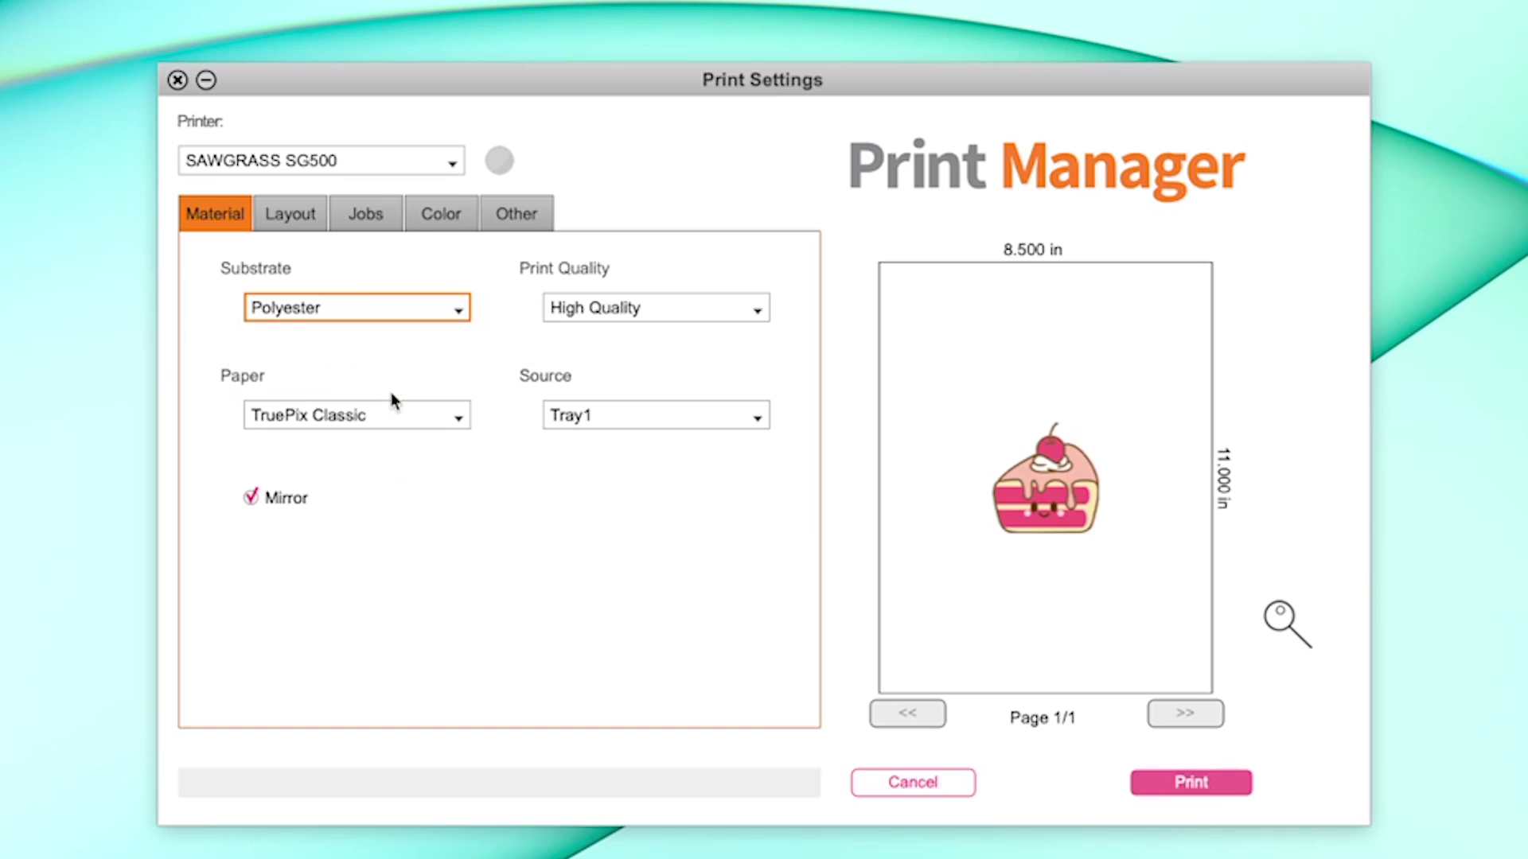
click(608, 312)
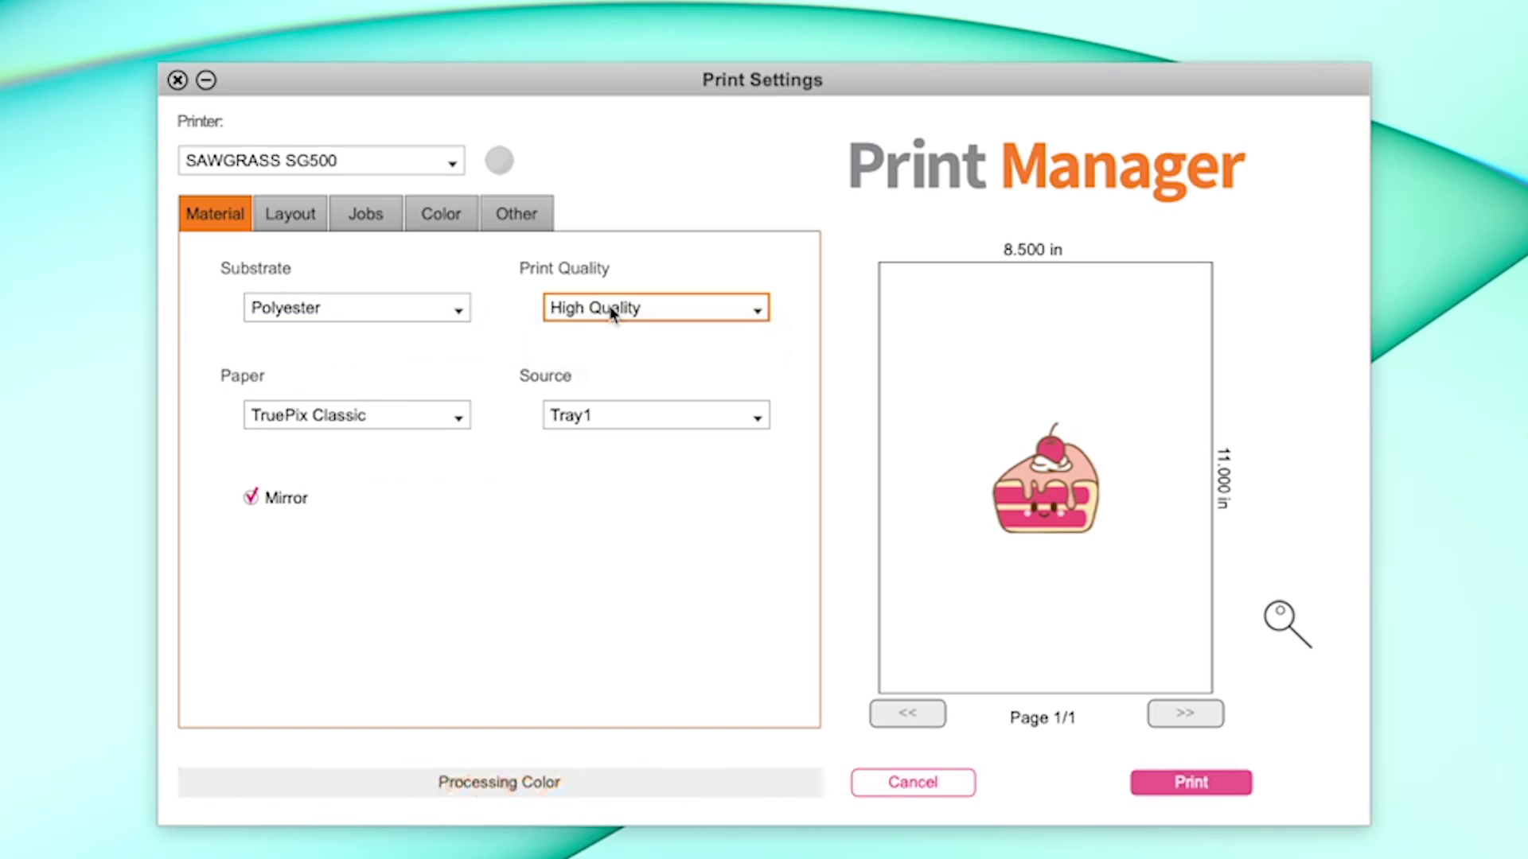
key(Tab)
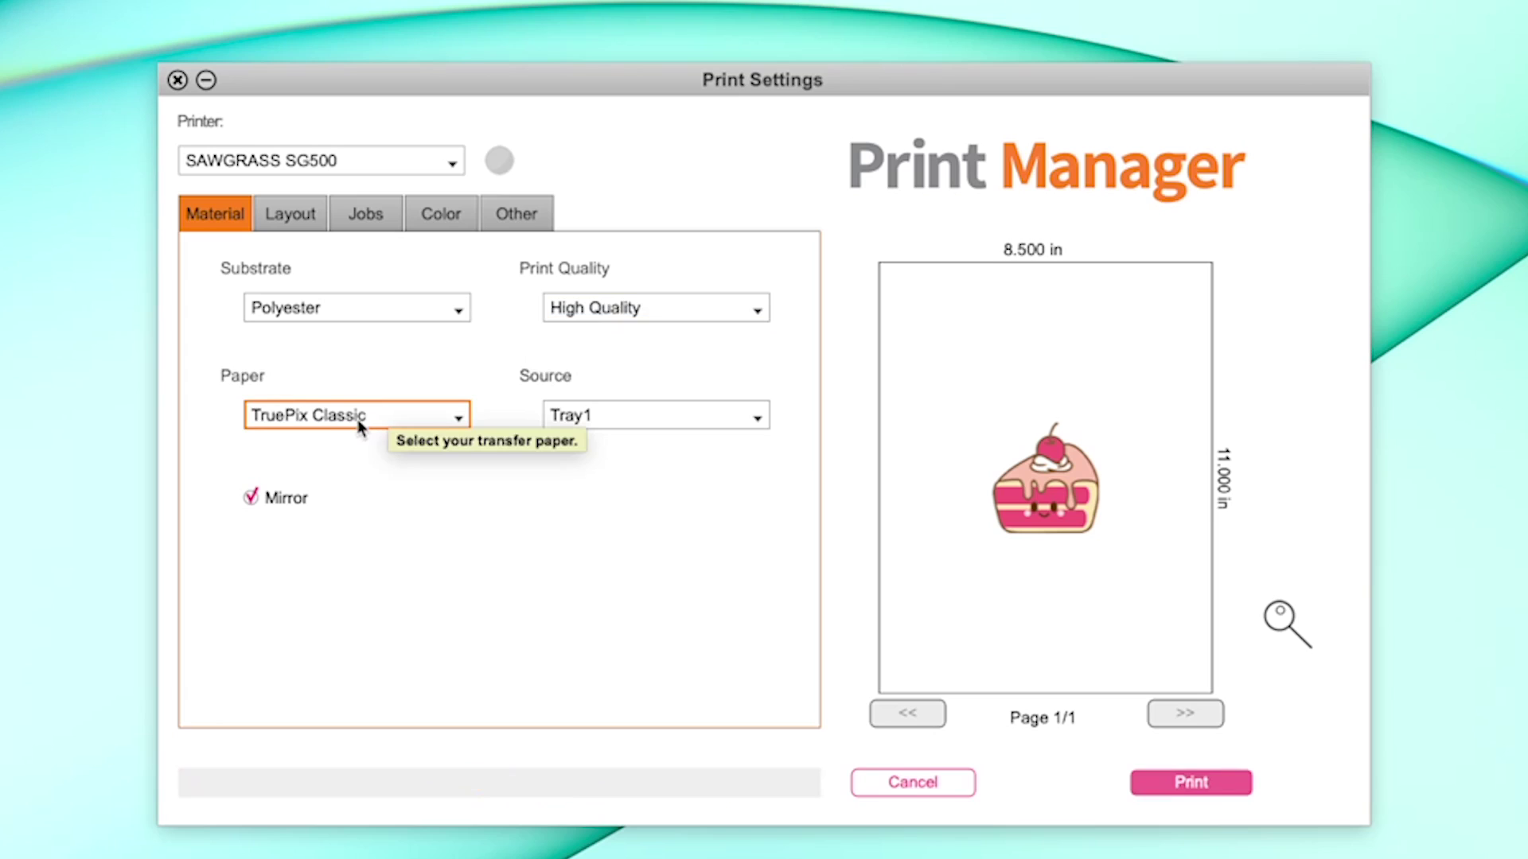
click(579, 421)
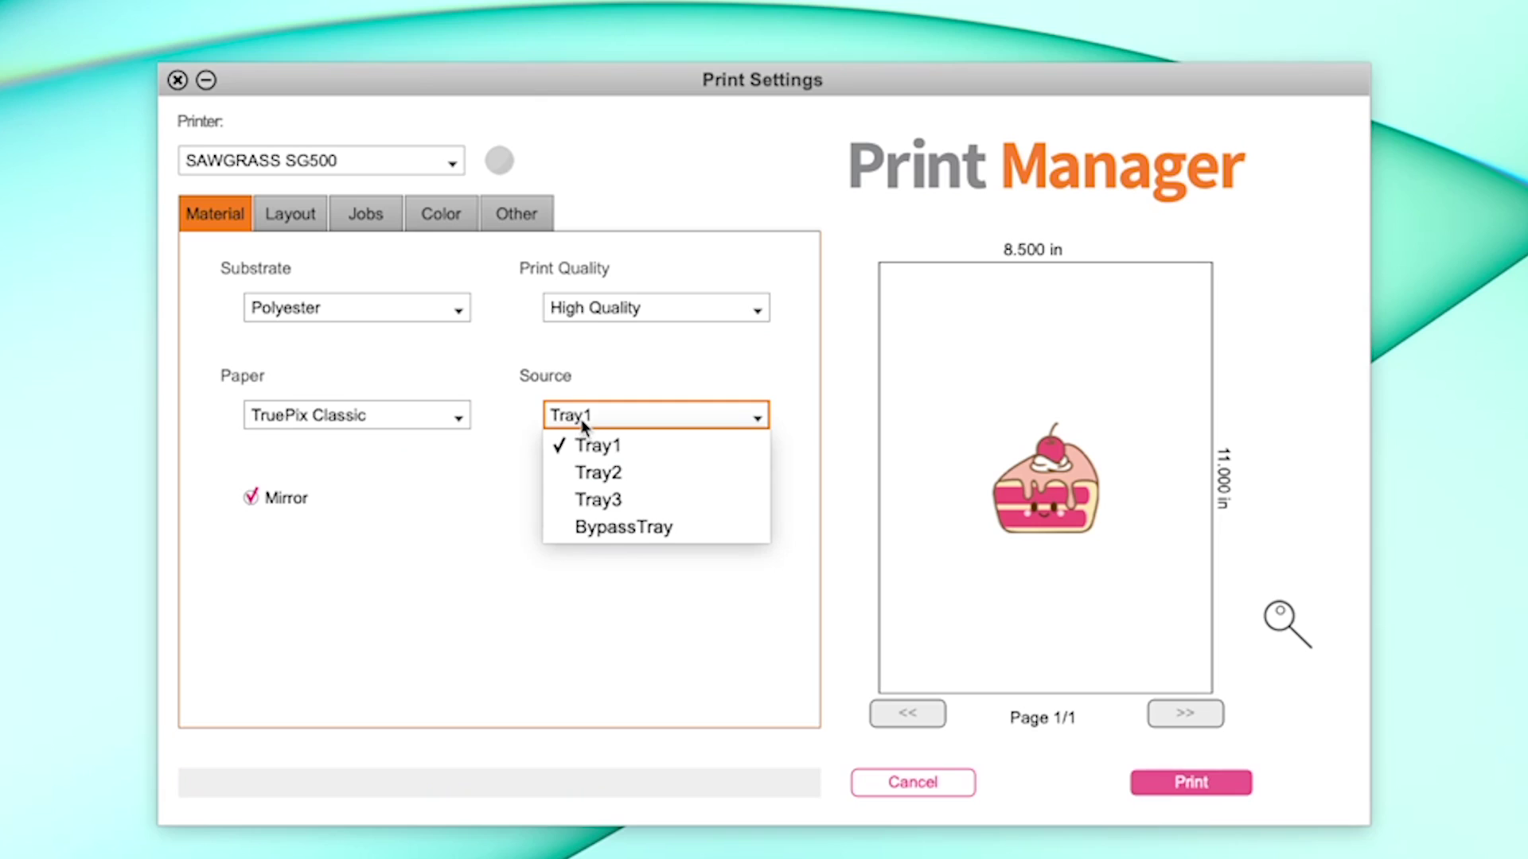
click(580, 418)
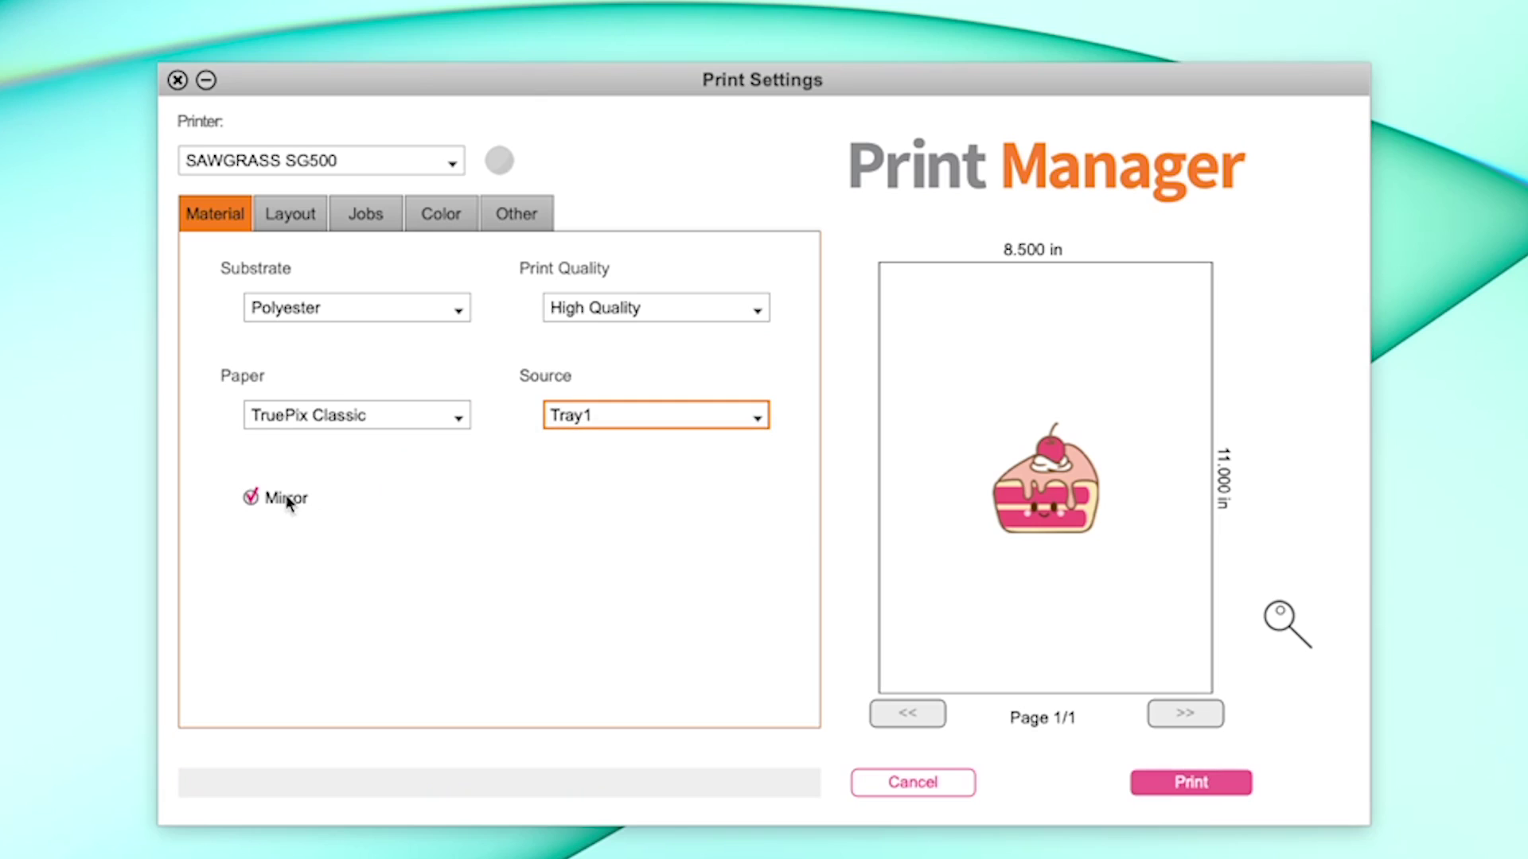
mouse_move(285, 498)
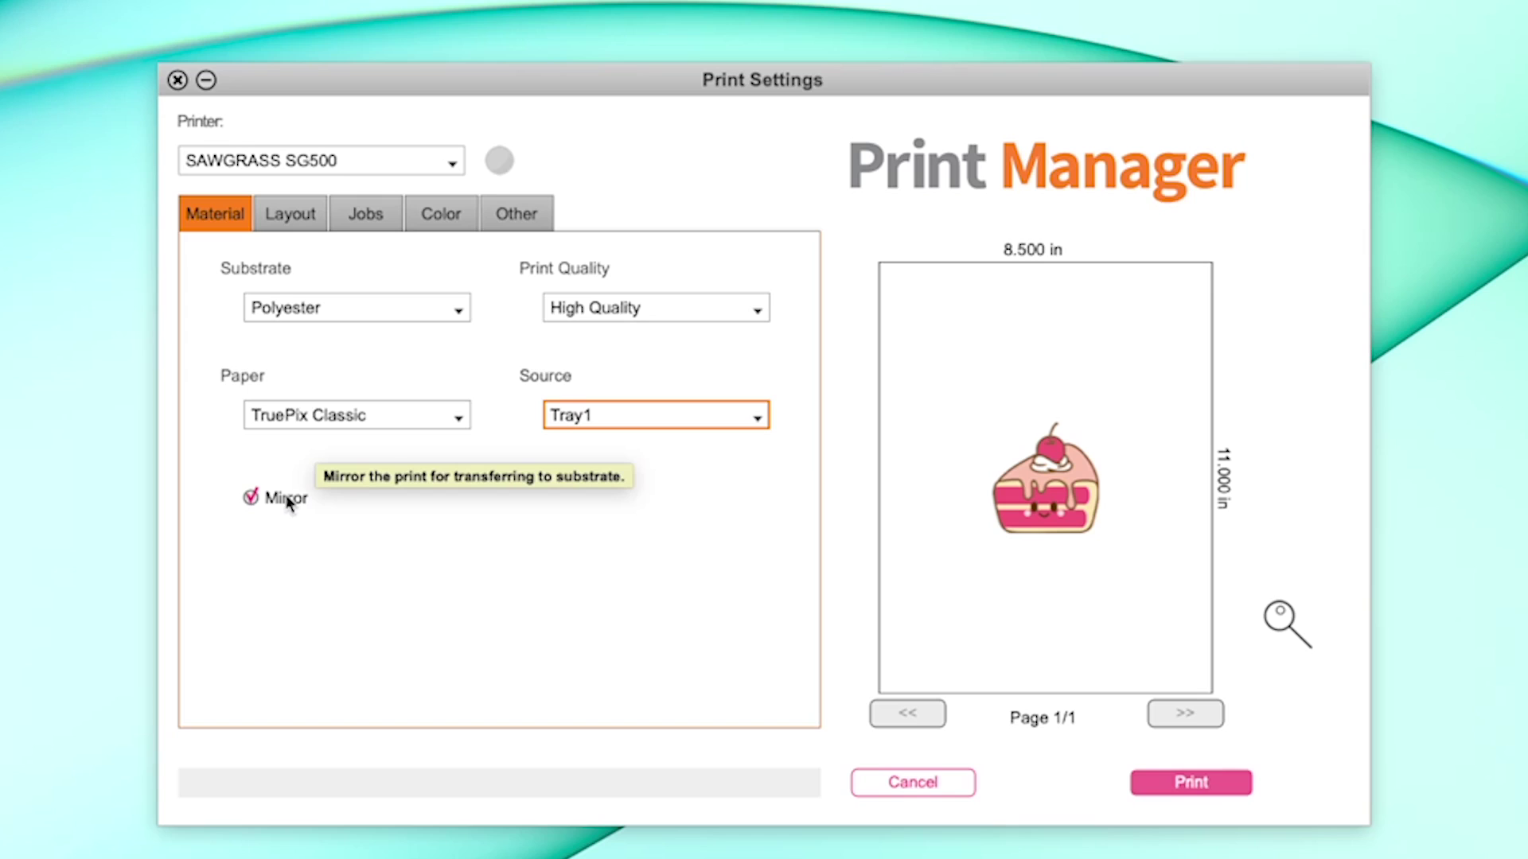
click(290, 214)
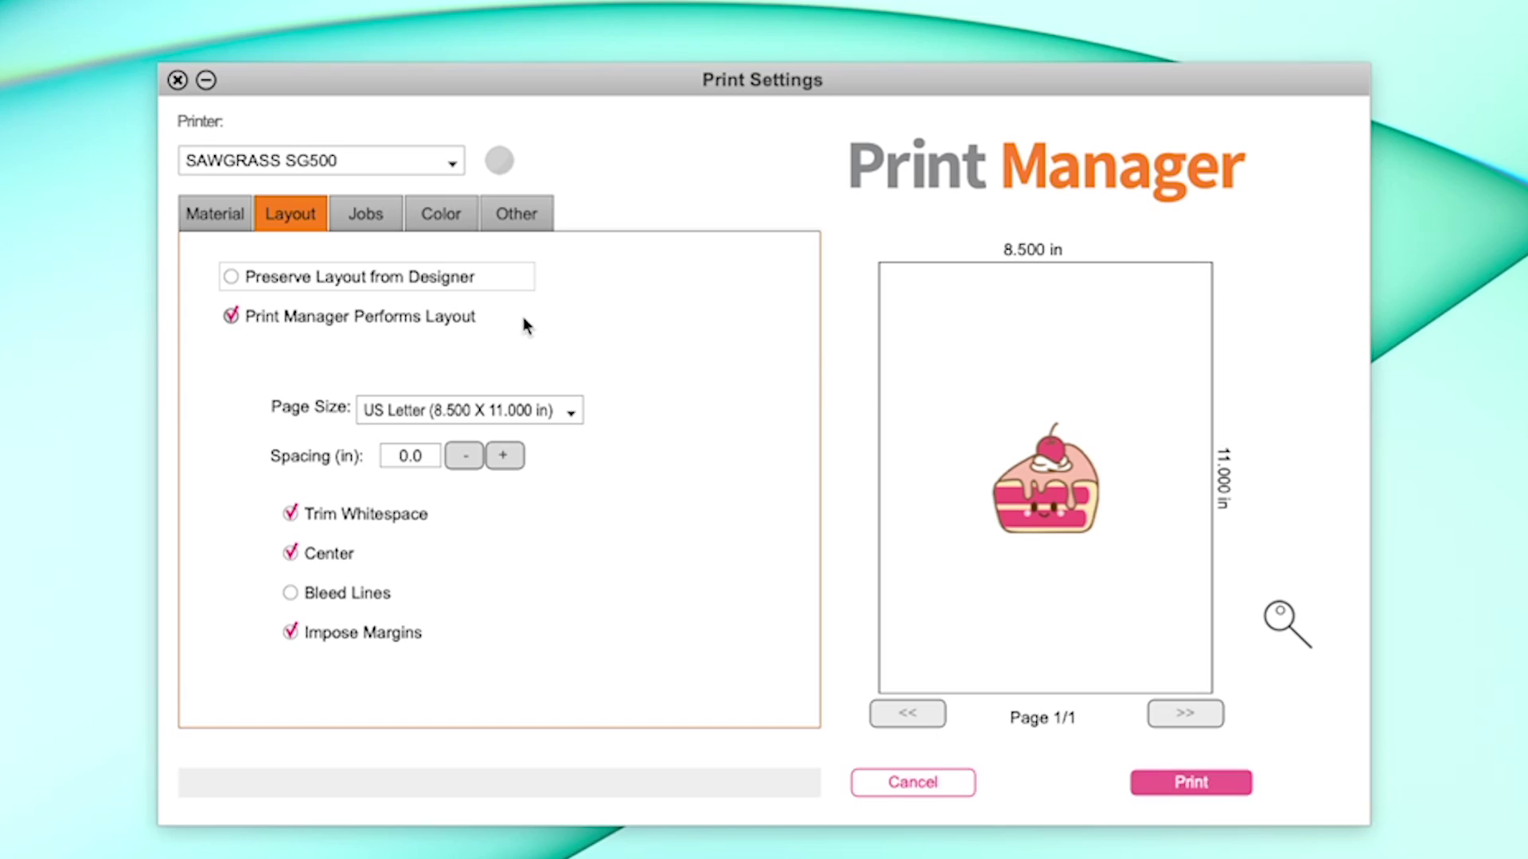
mouse_move(525, 322)
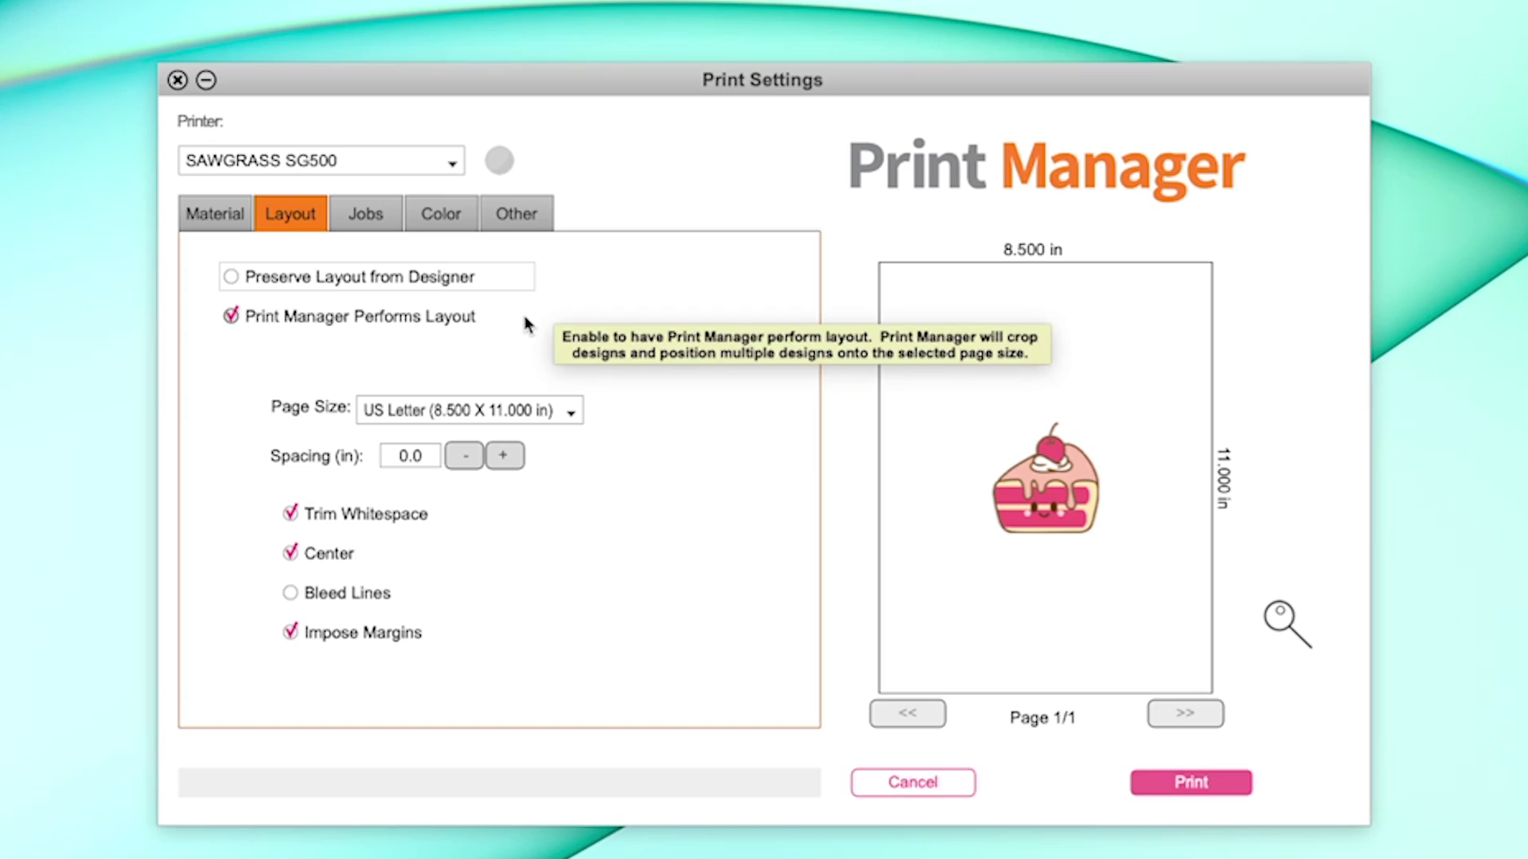
click(527, 277)
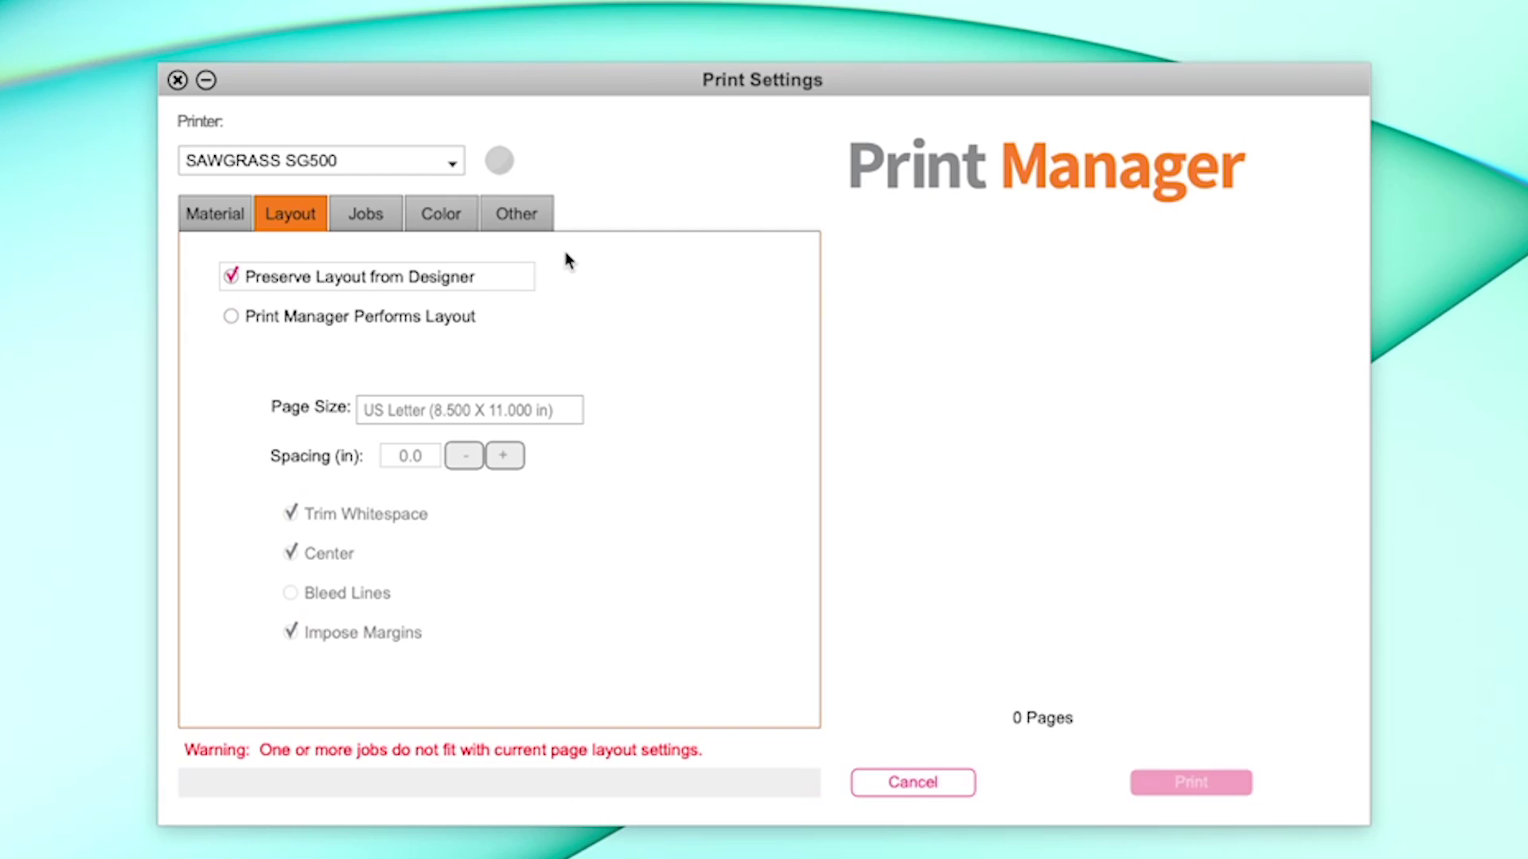
click(444, 313)
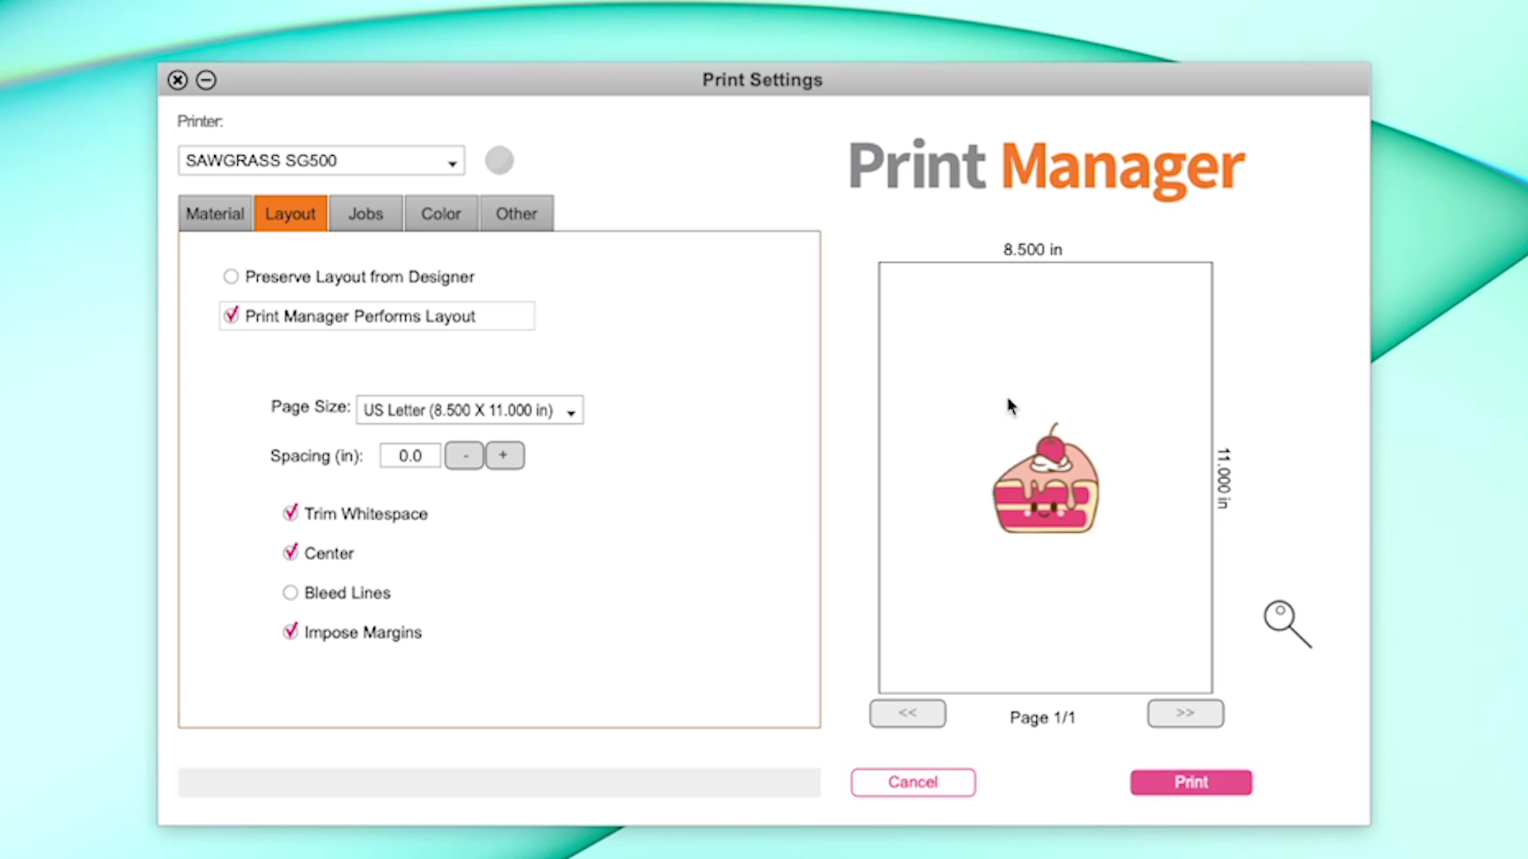
click(538, 413)
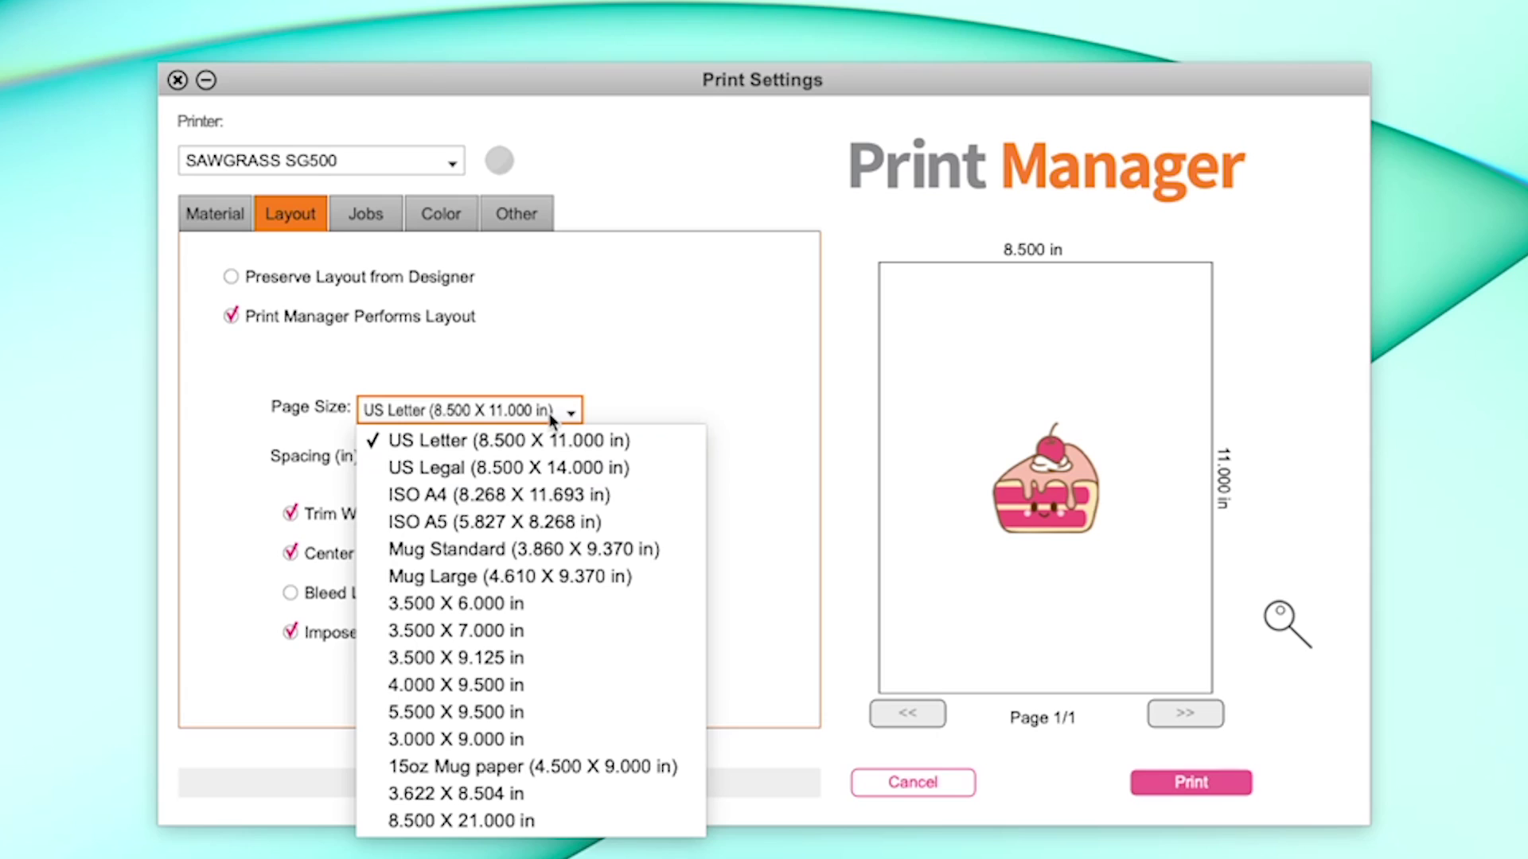
click(353, 458)
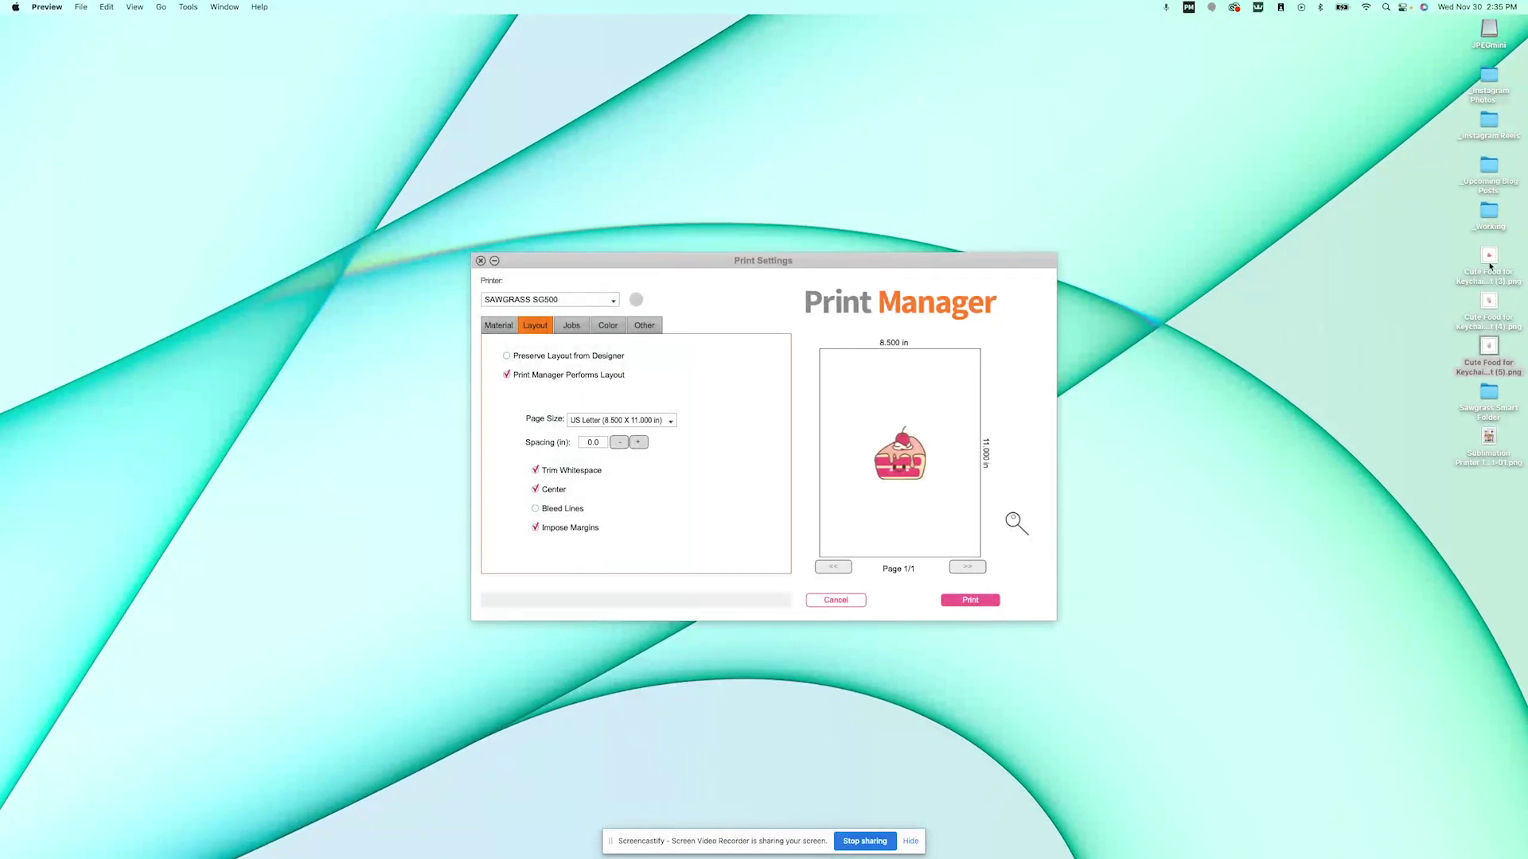
double_click(1489, 263)
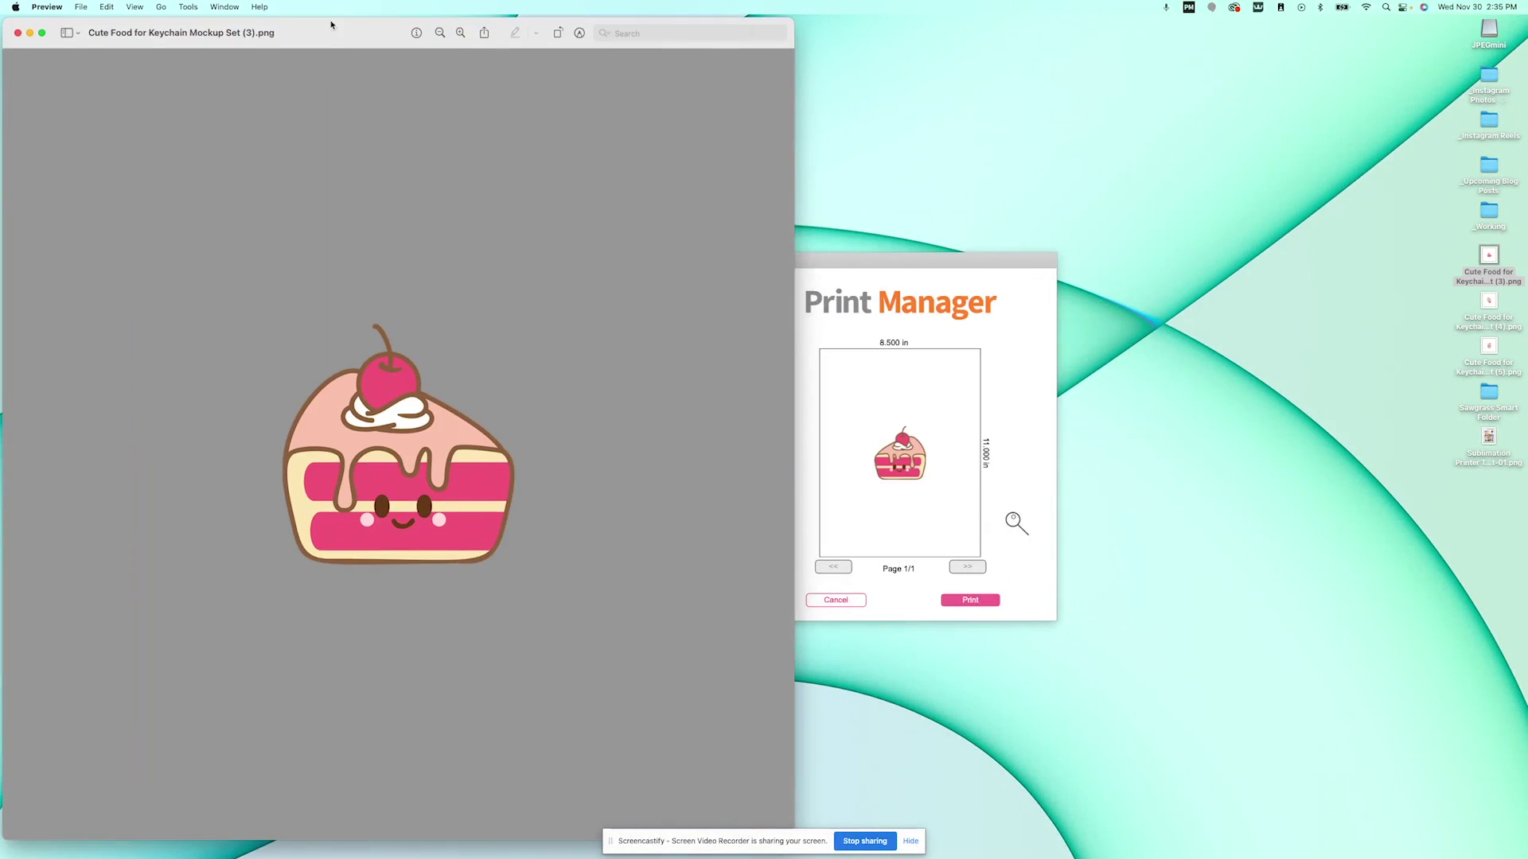
drag(331, 23, 717, 21)
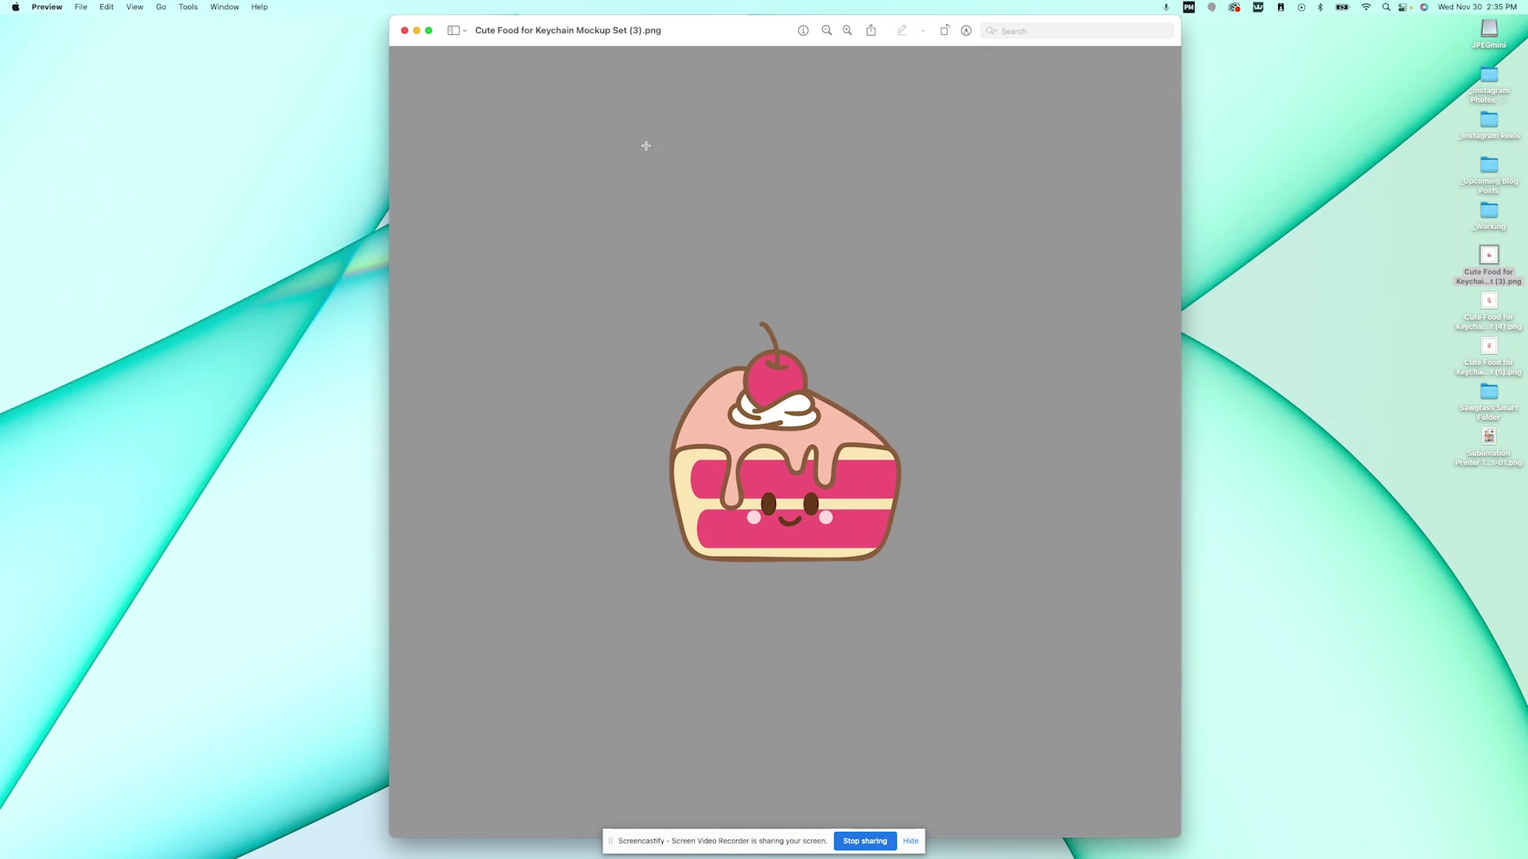
click(404, 31)
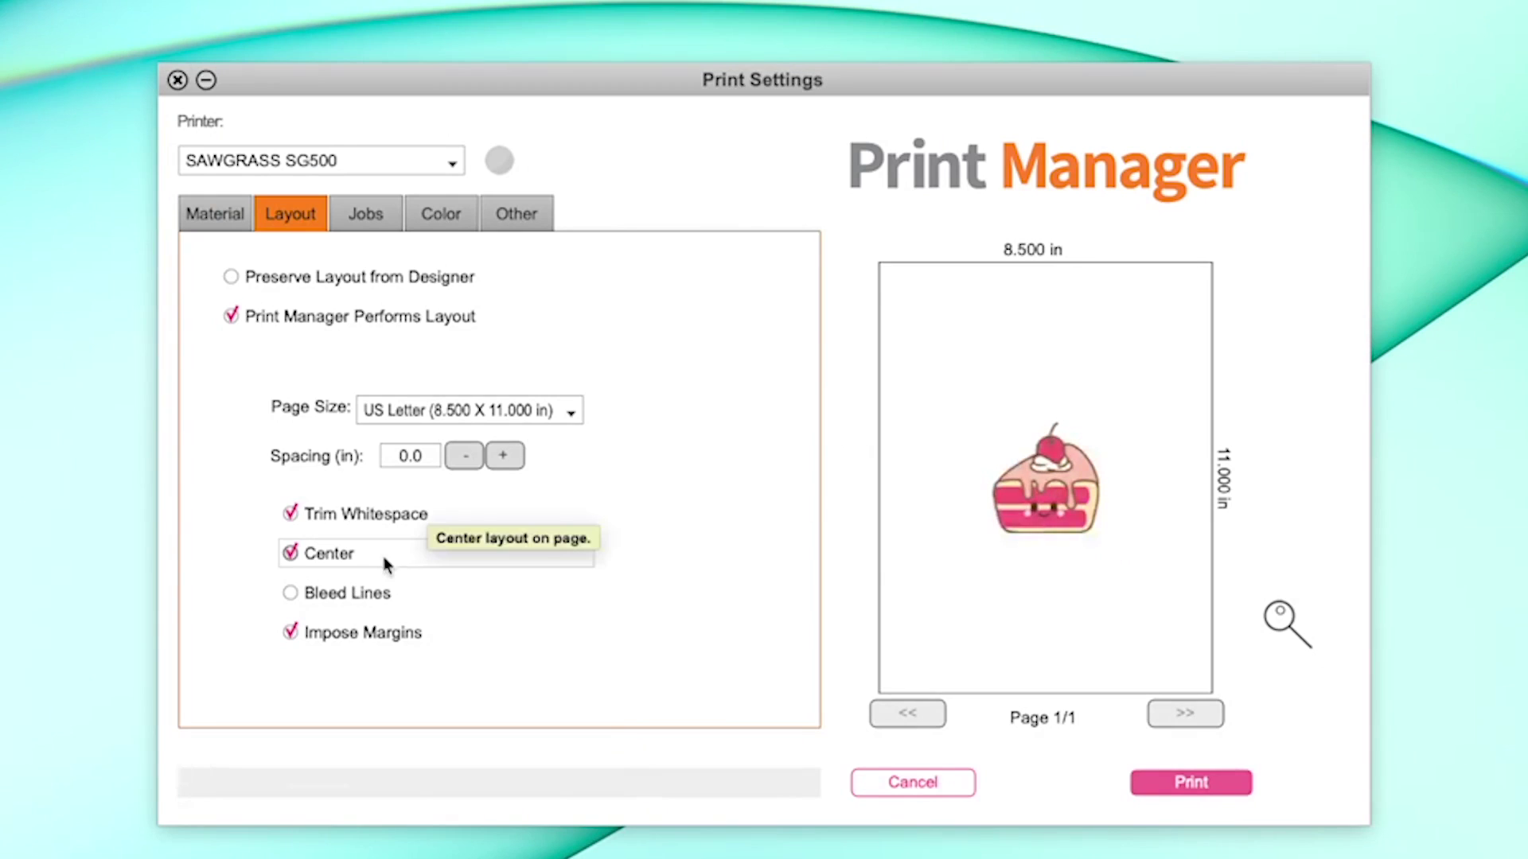
Step: Turn off centring and Bleed Lines so the cake sits in the page corner
click(328, 555)
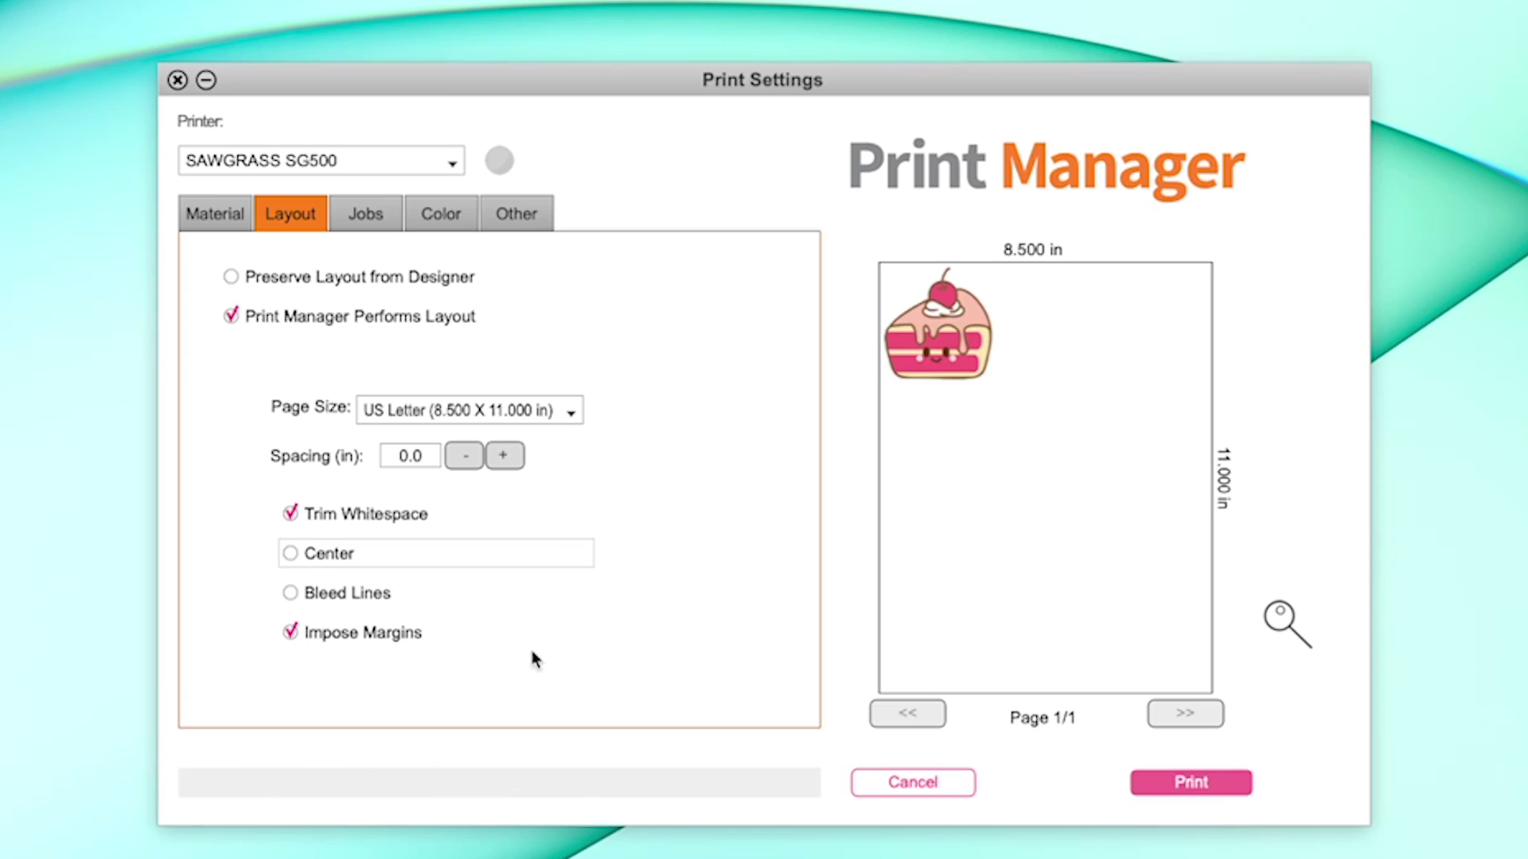
click(368, 598)
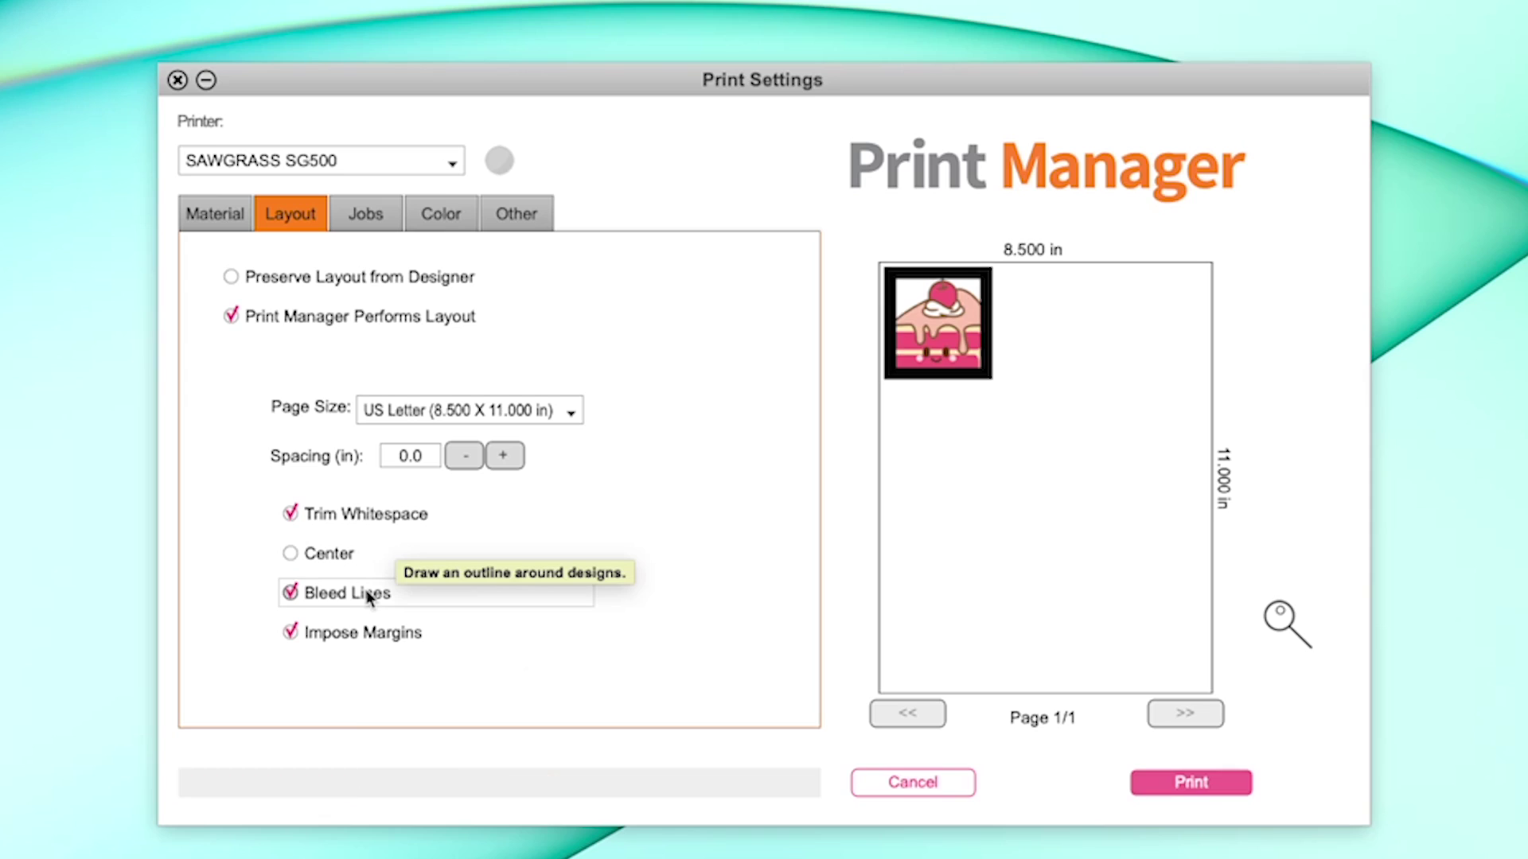
click(368, 598)
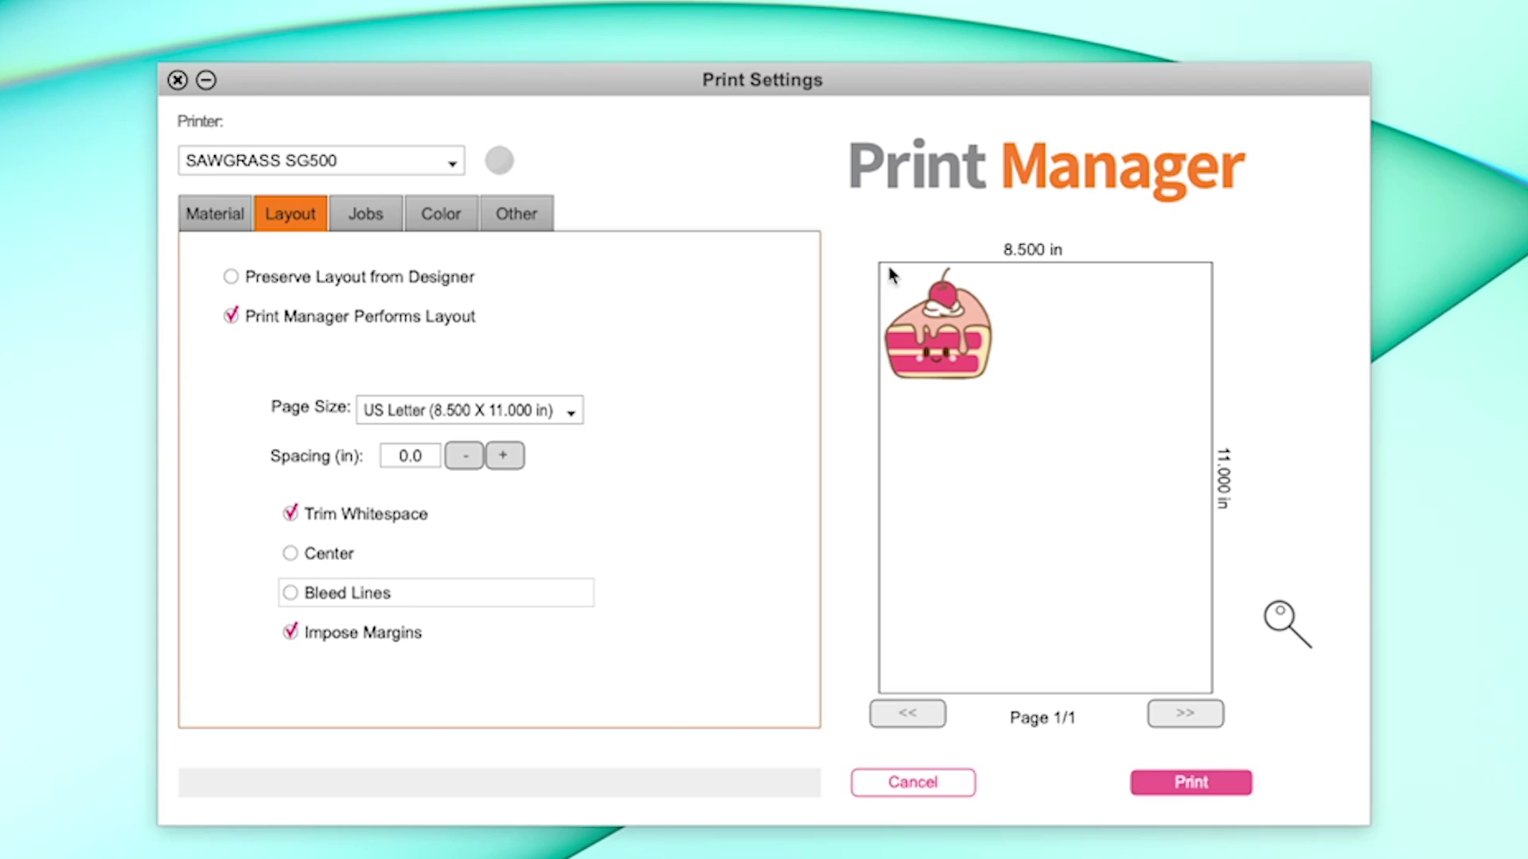
click(372, 216)
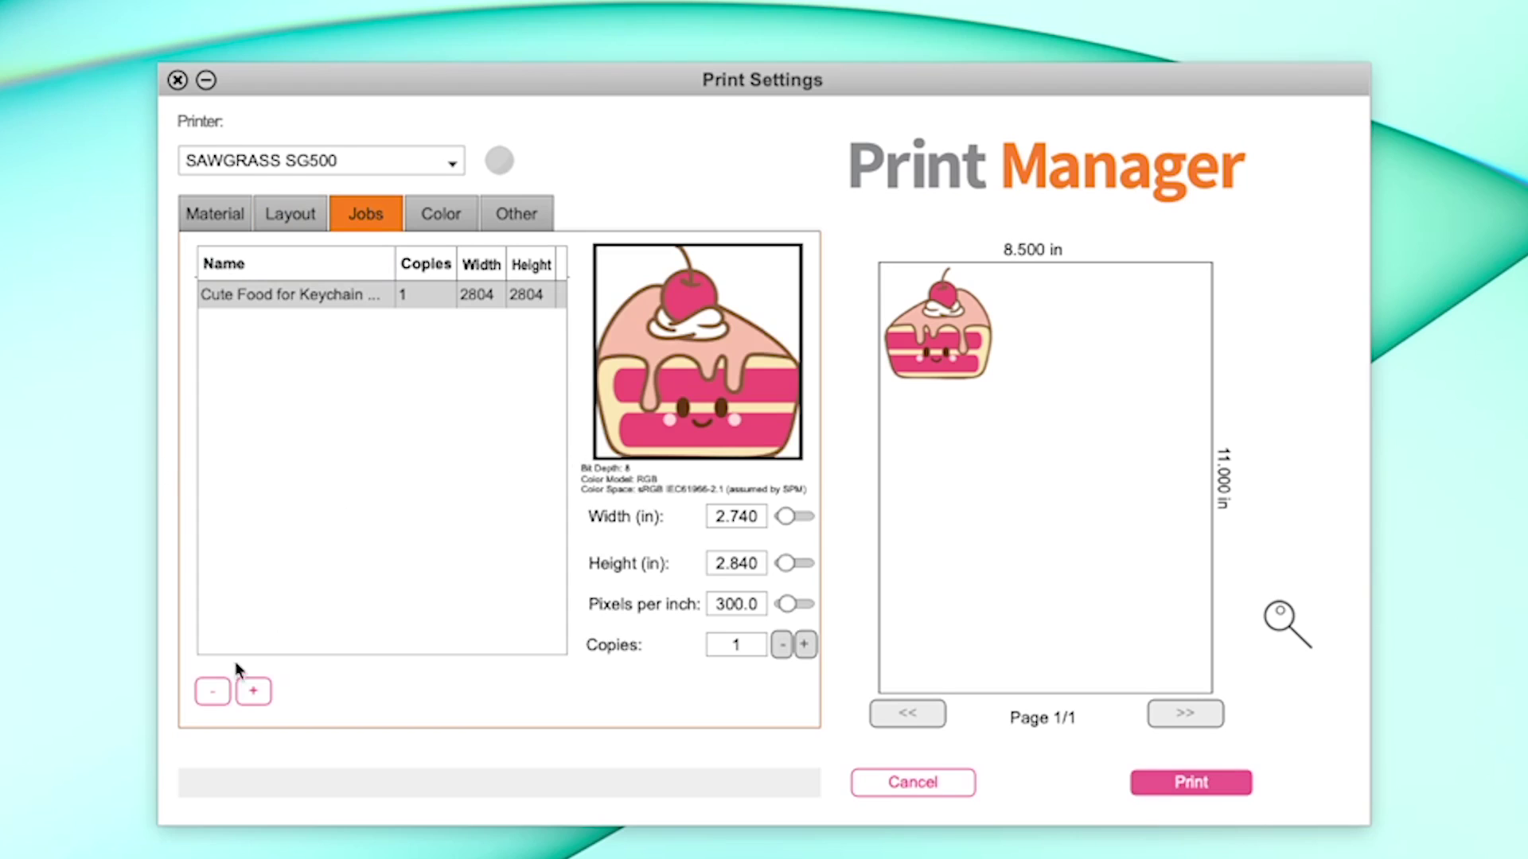
Step: Add the boba drink image as a second print job
click(253, 690)
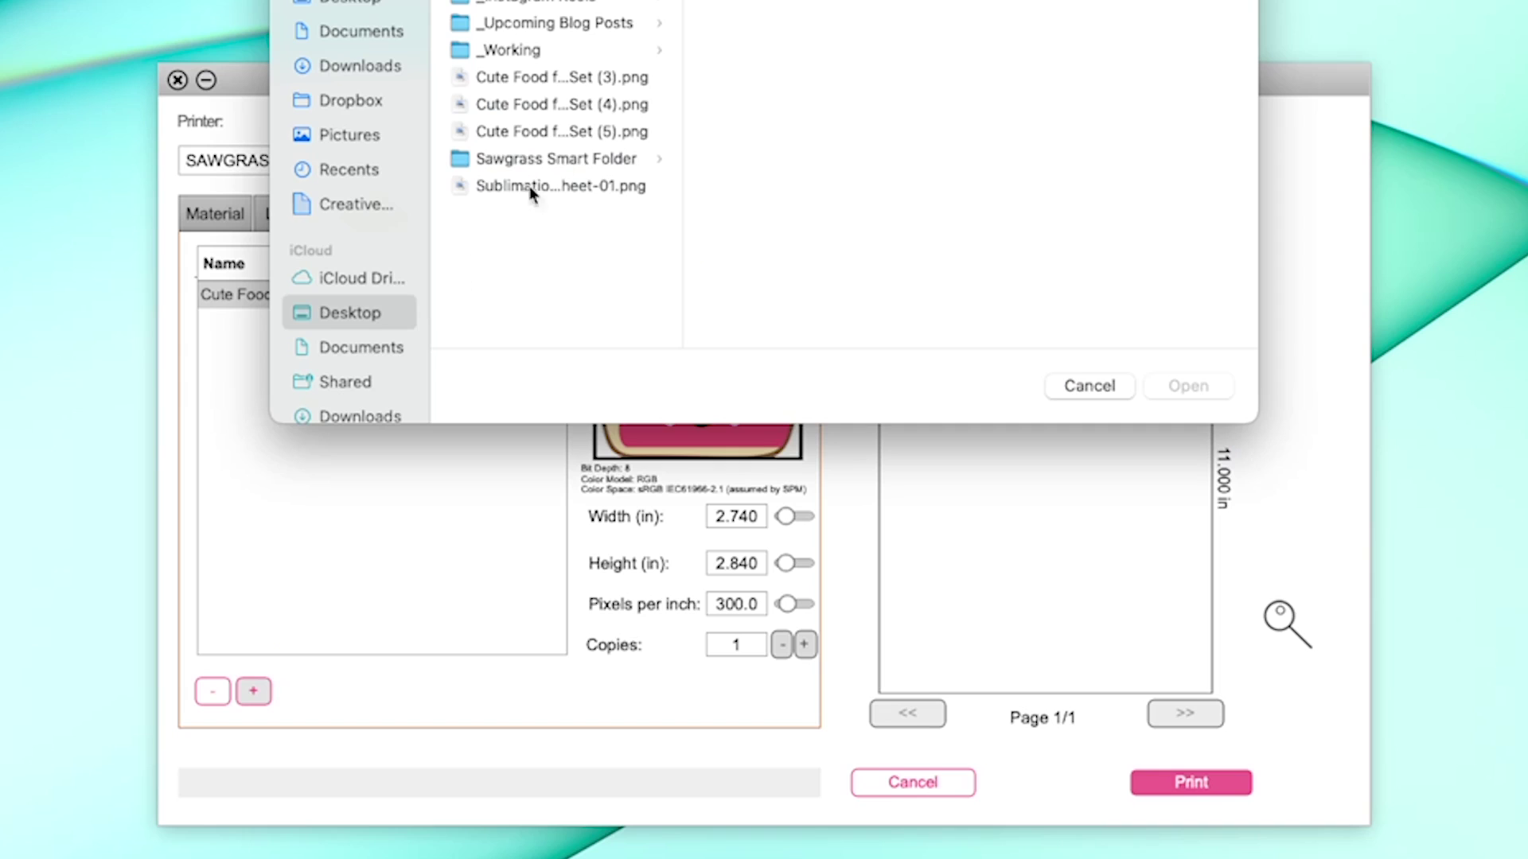
click(569, 107)
double_click(568, 105)
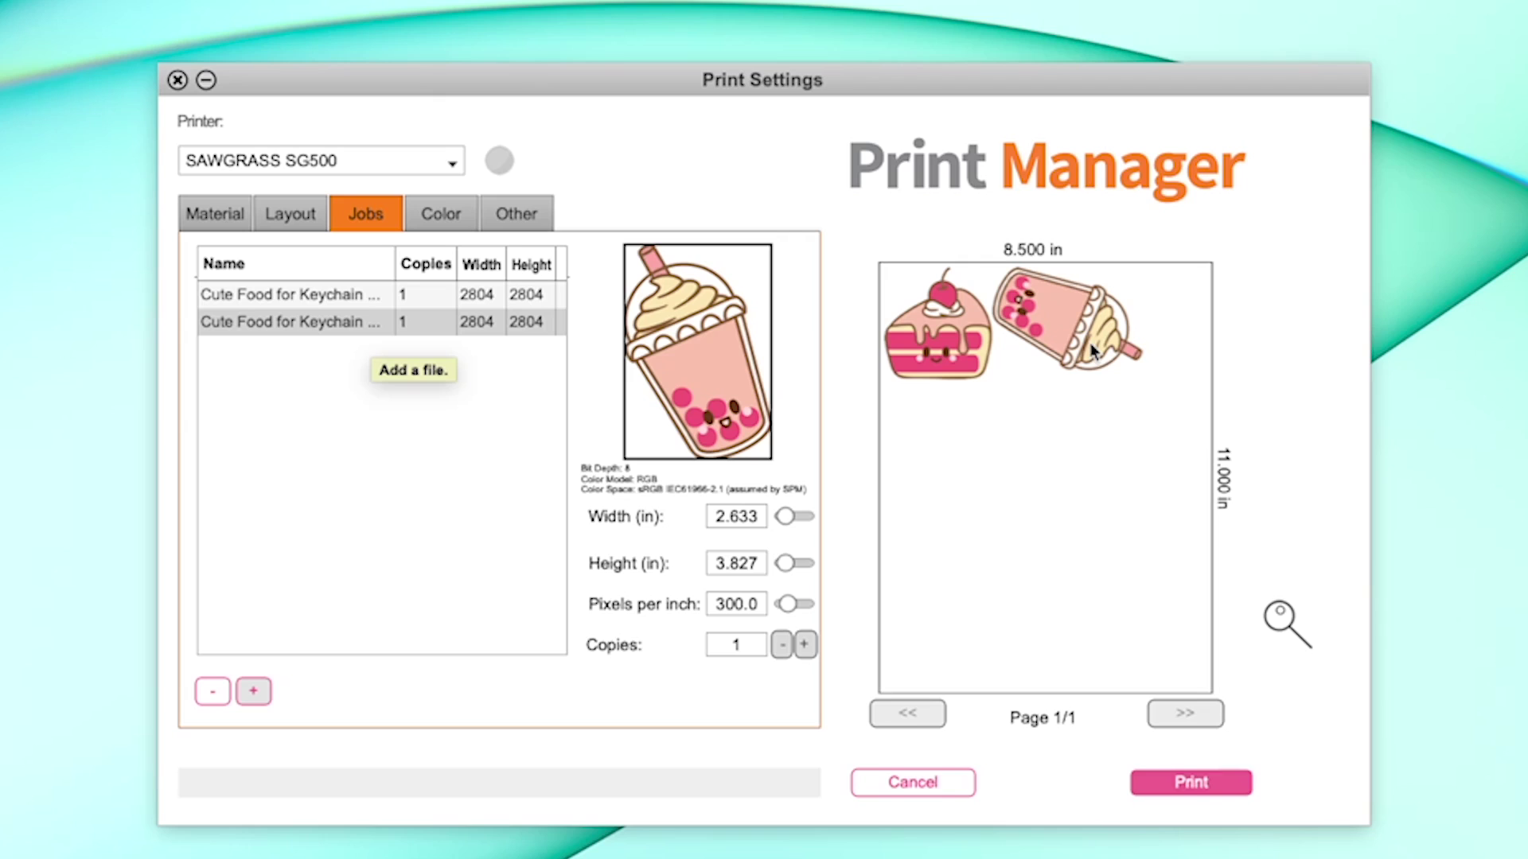
Step: Raise the cake job to 2 copies
click(350, 296)
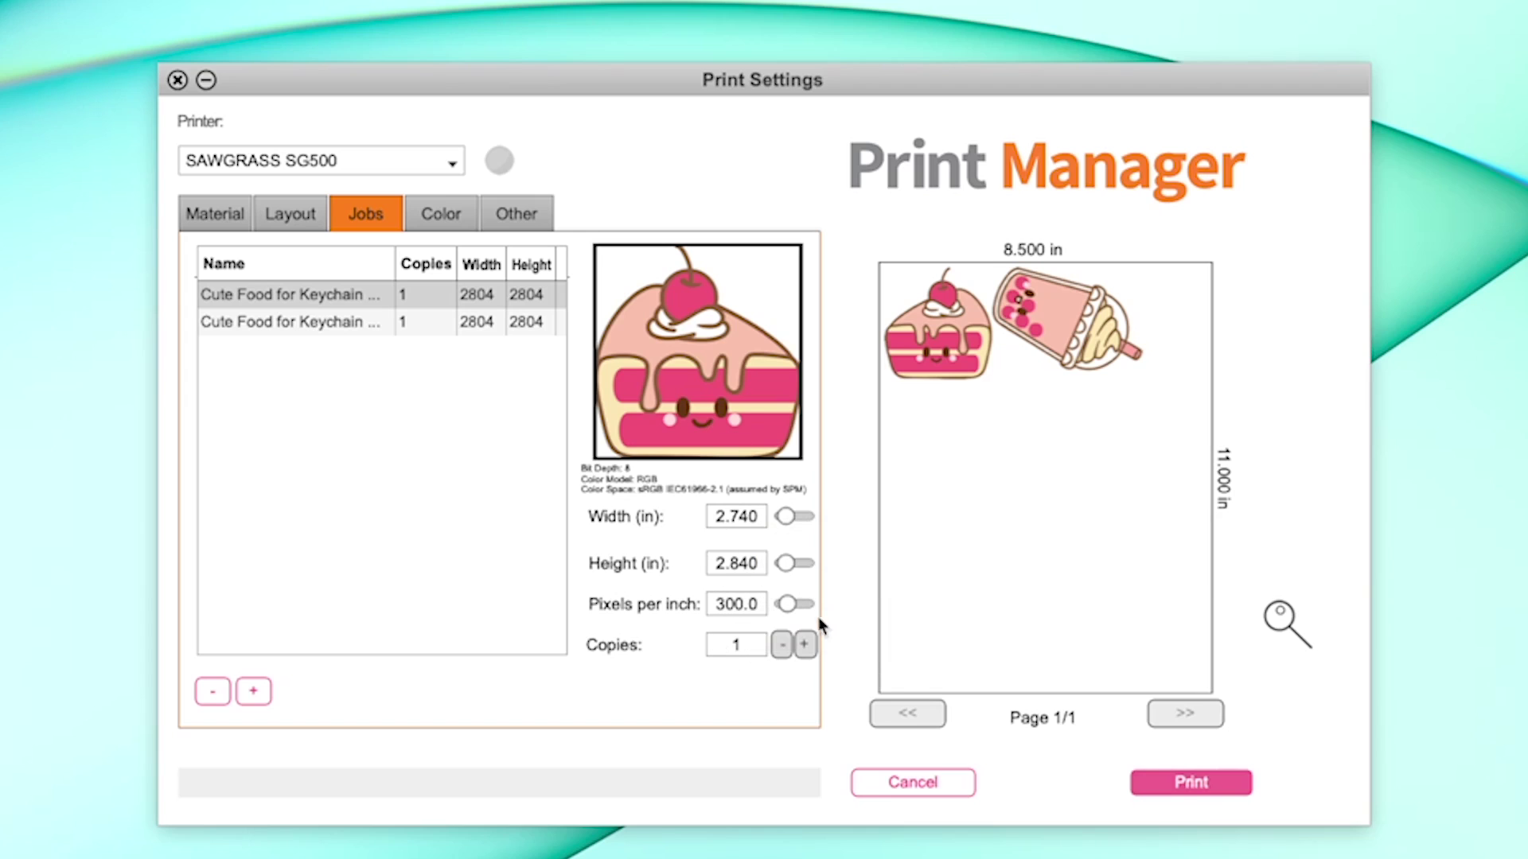
click(804, 646)
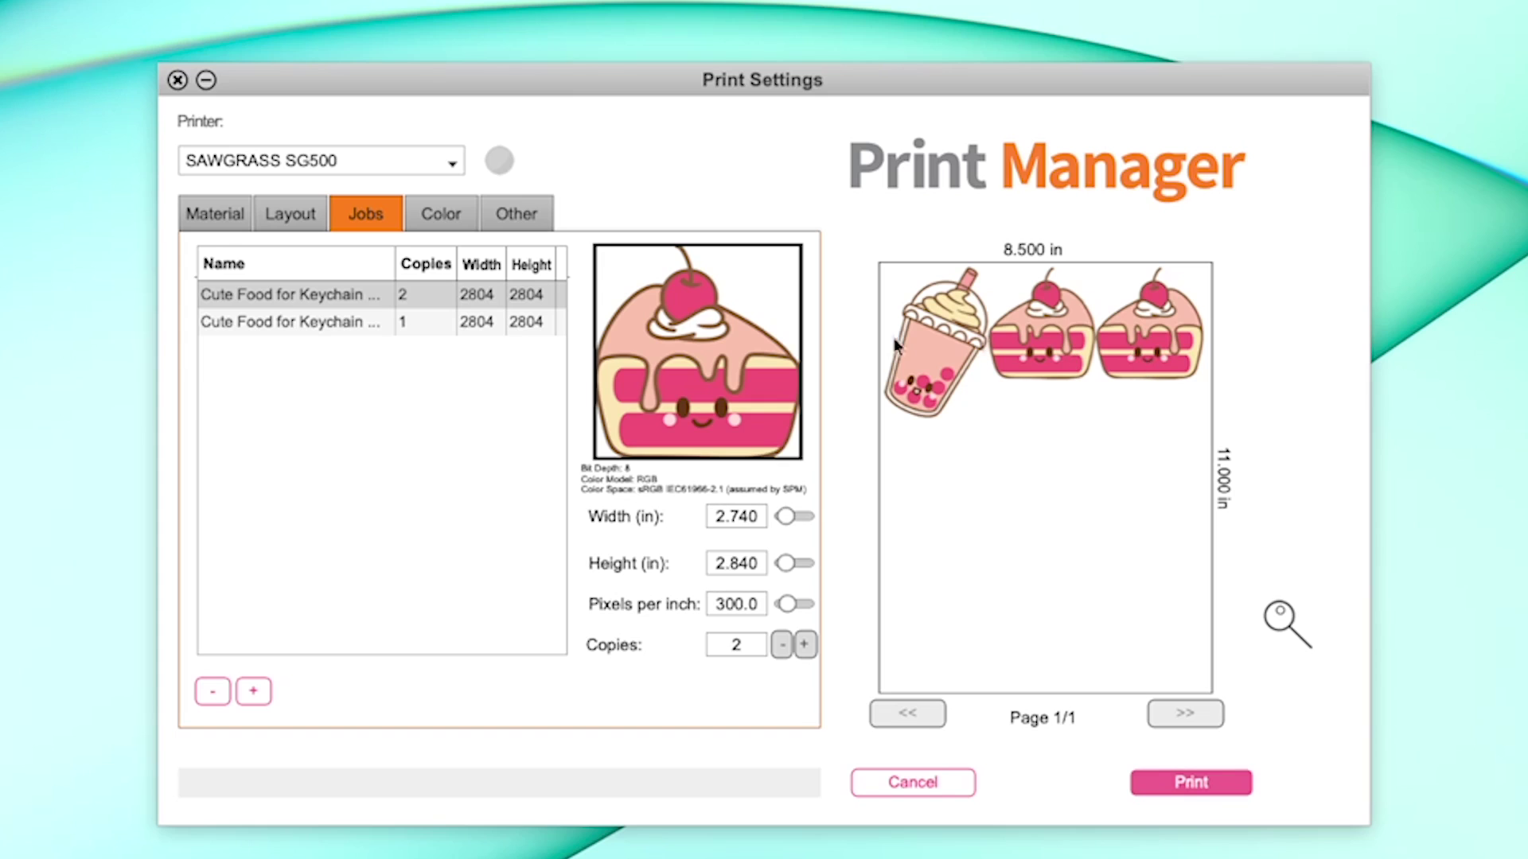
click(290, 223)
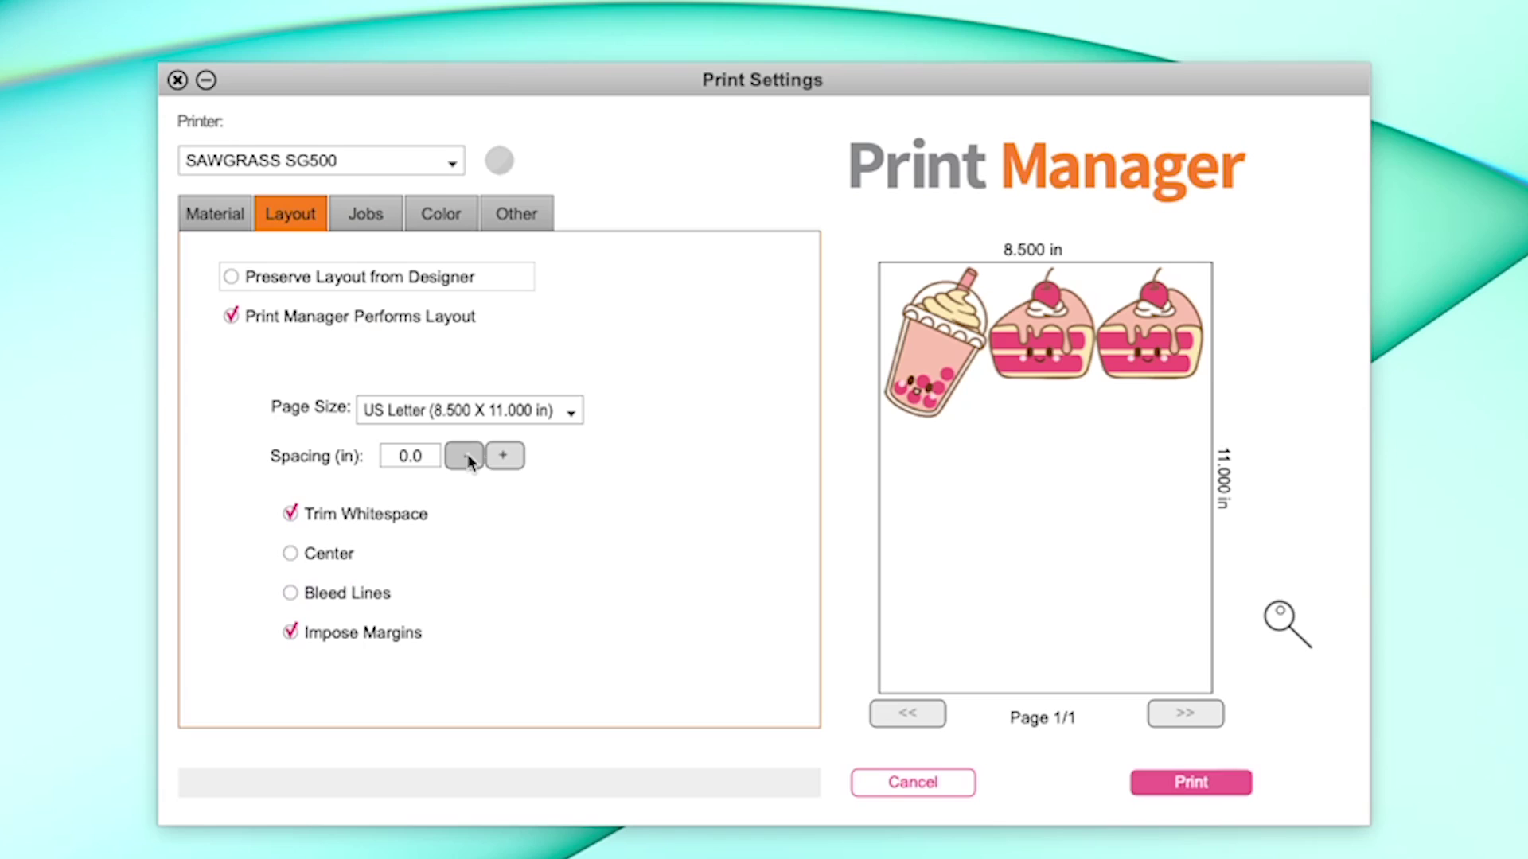
Step: Increase the spacing between designs to 0.1 in
click(504, 458)
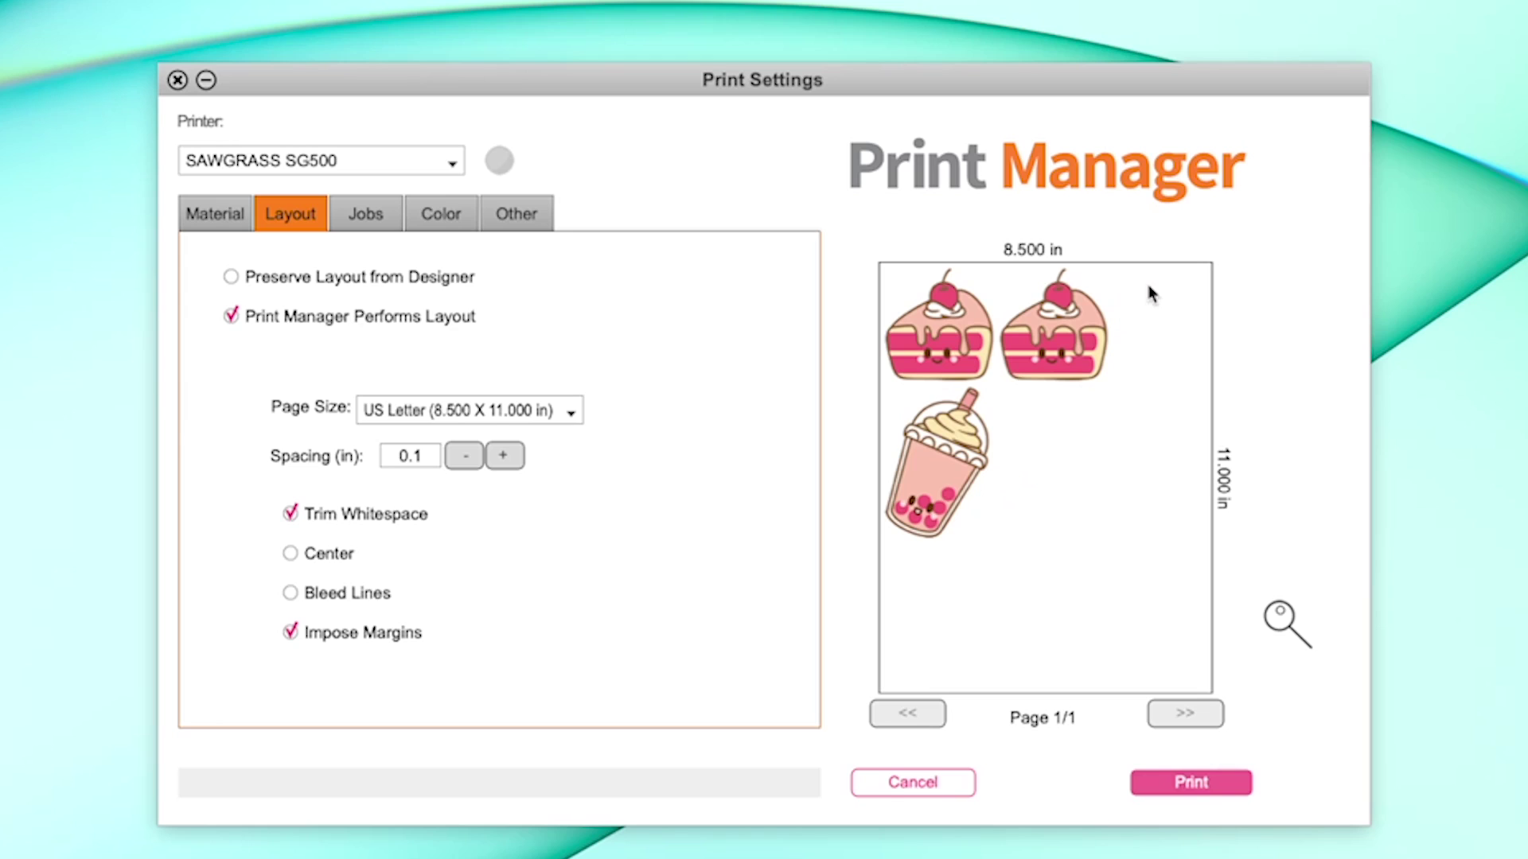
click(460, 211)
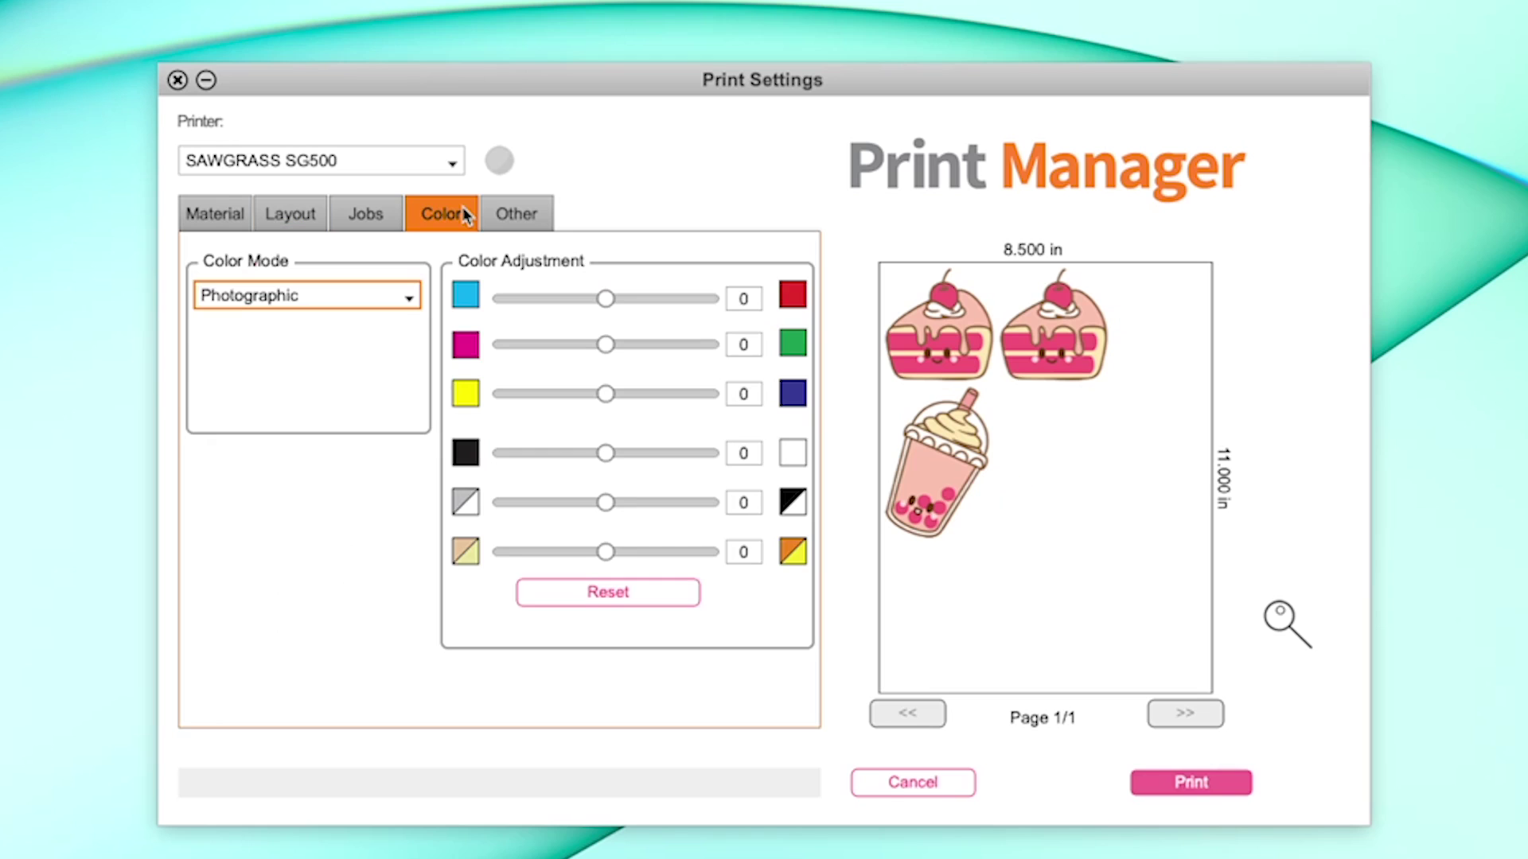
Step: Switch the colour mode to Vivid and keep magenta at 0
click(322, 299)
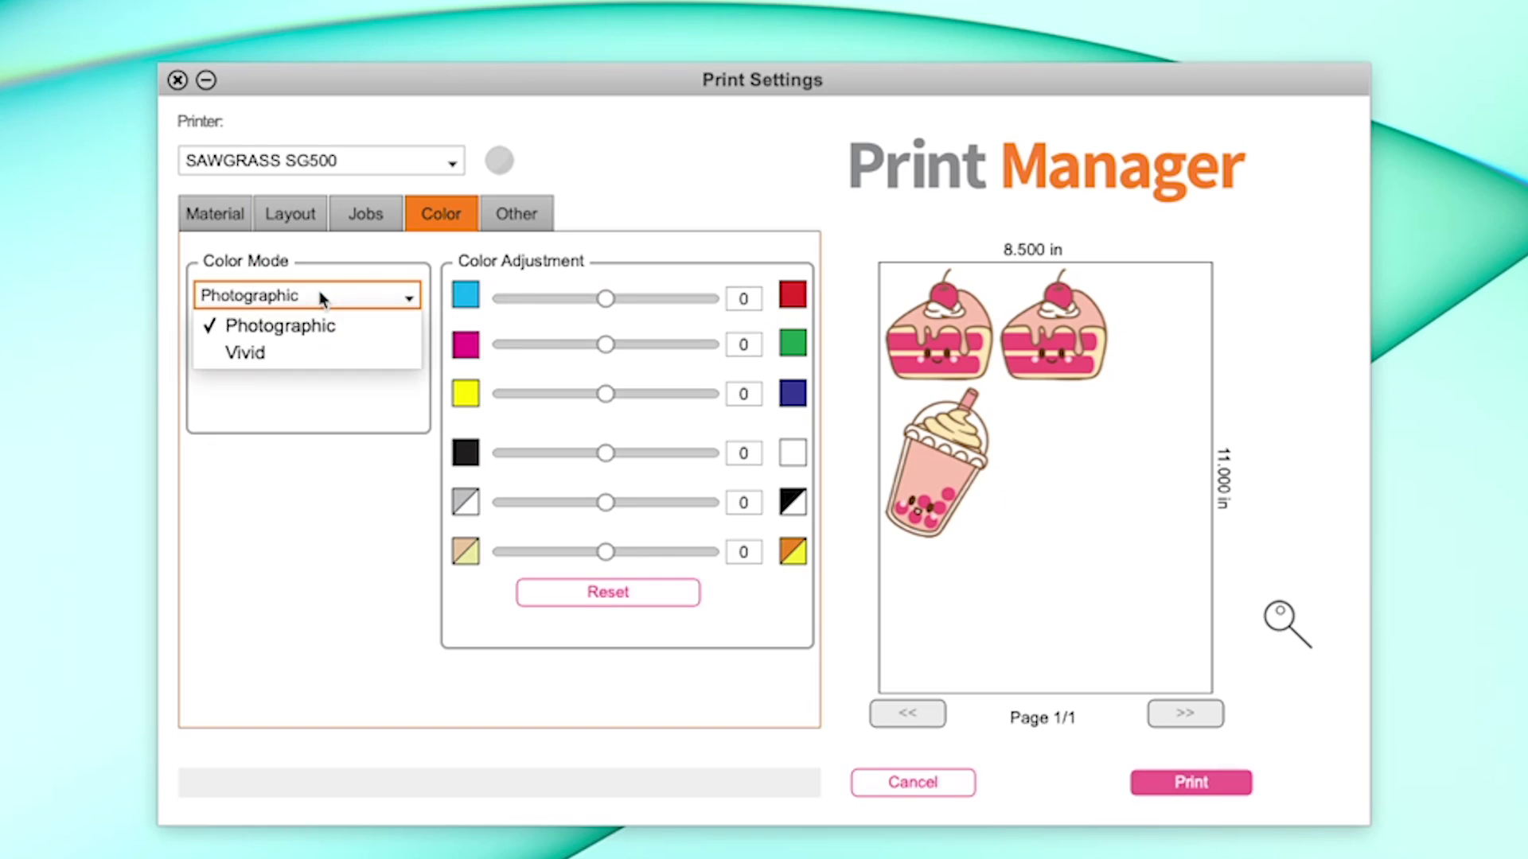
click(296, 356)
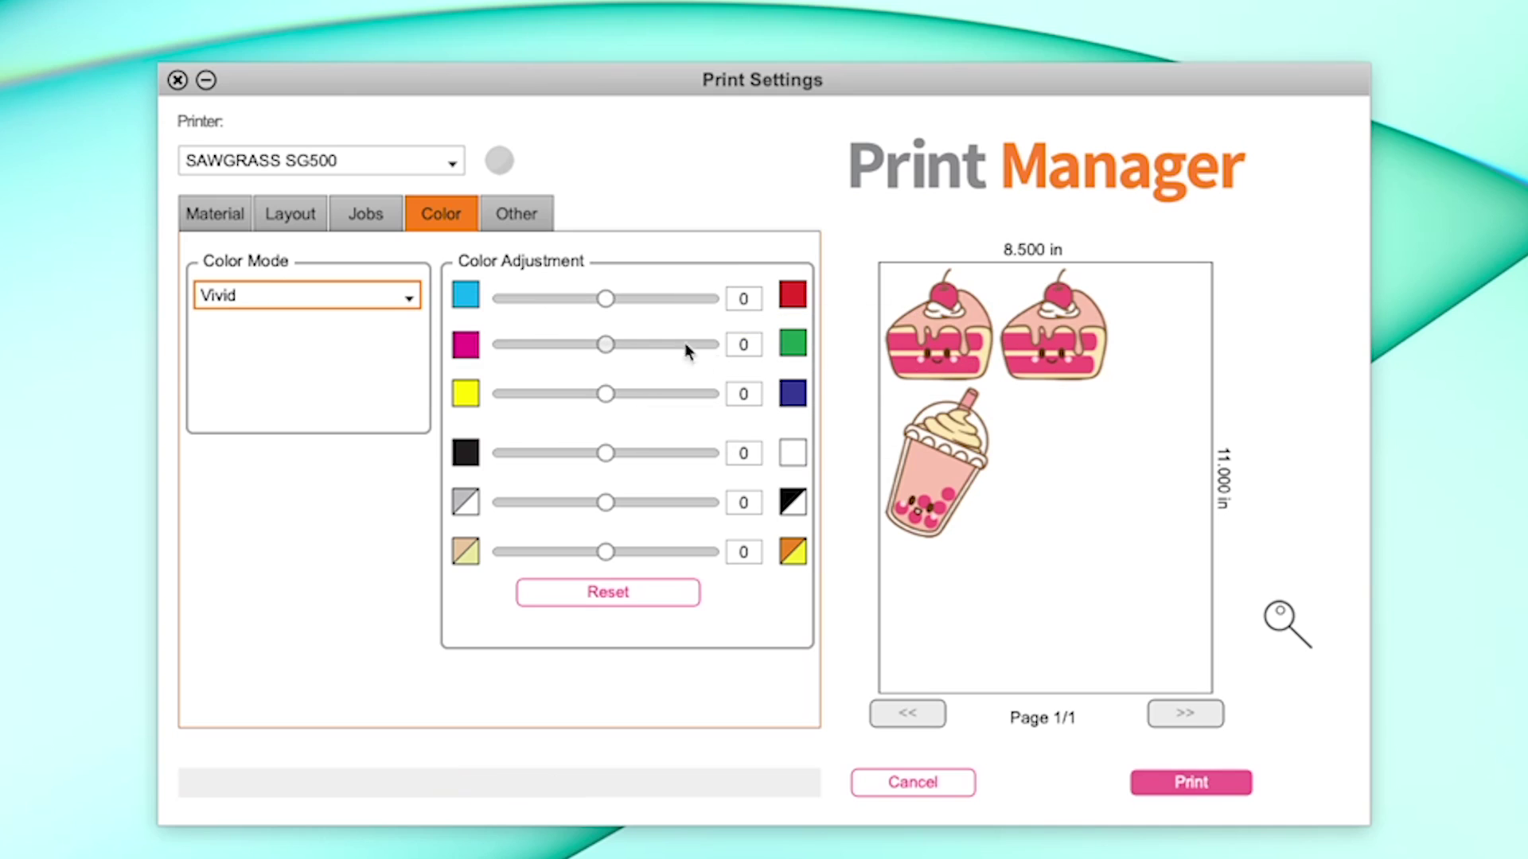
drag(607, 343, 640, 344)
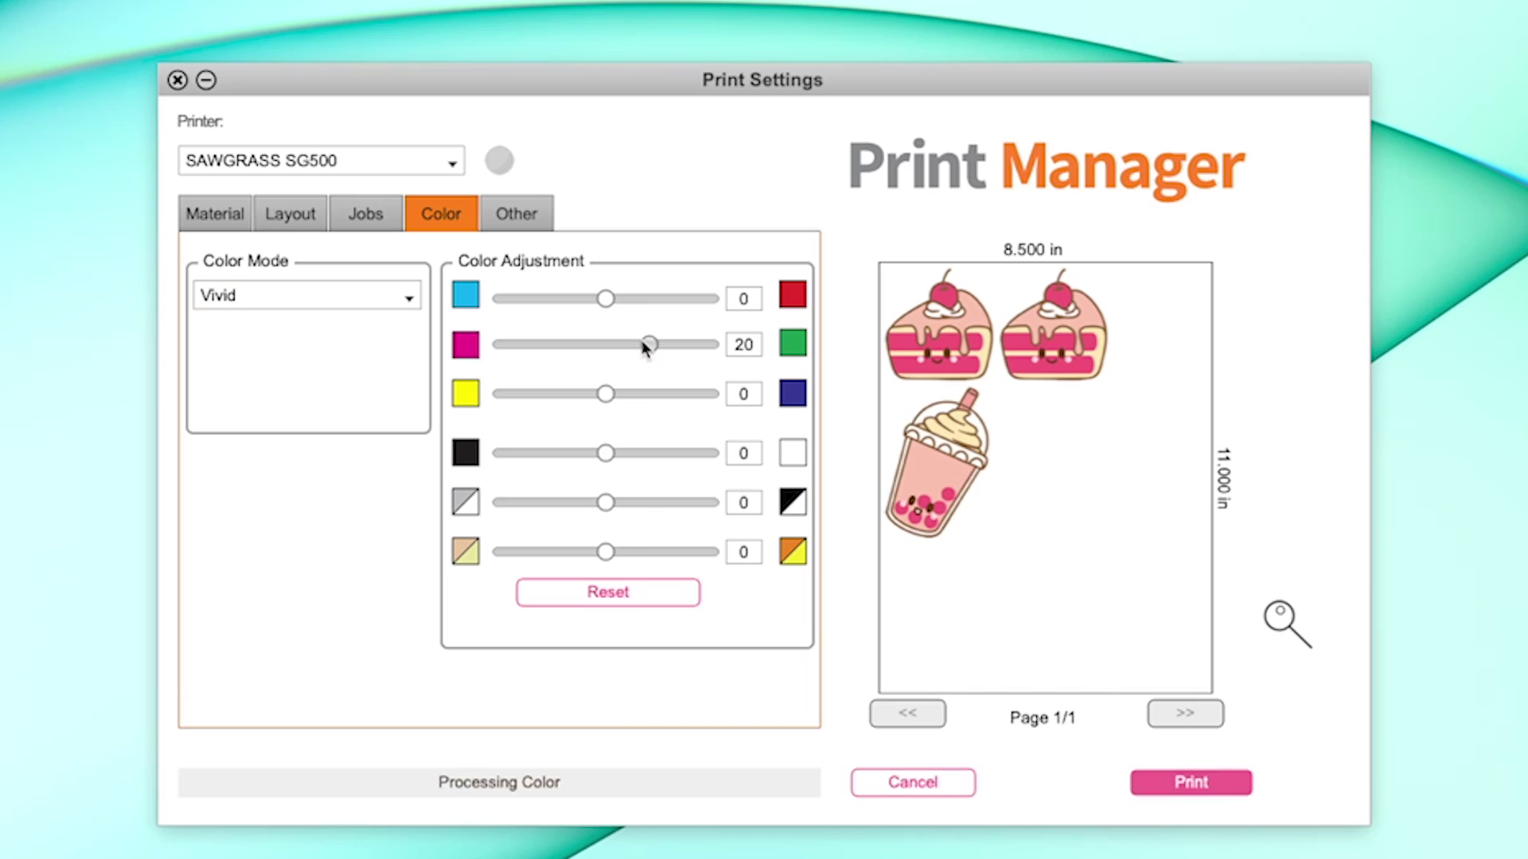
drag(637, 348, 635, 348)
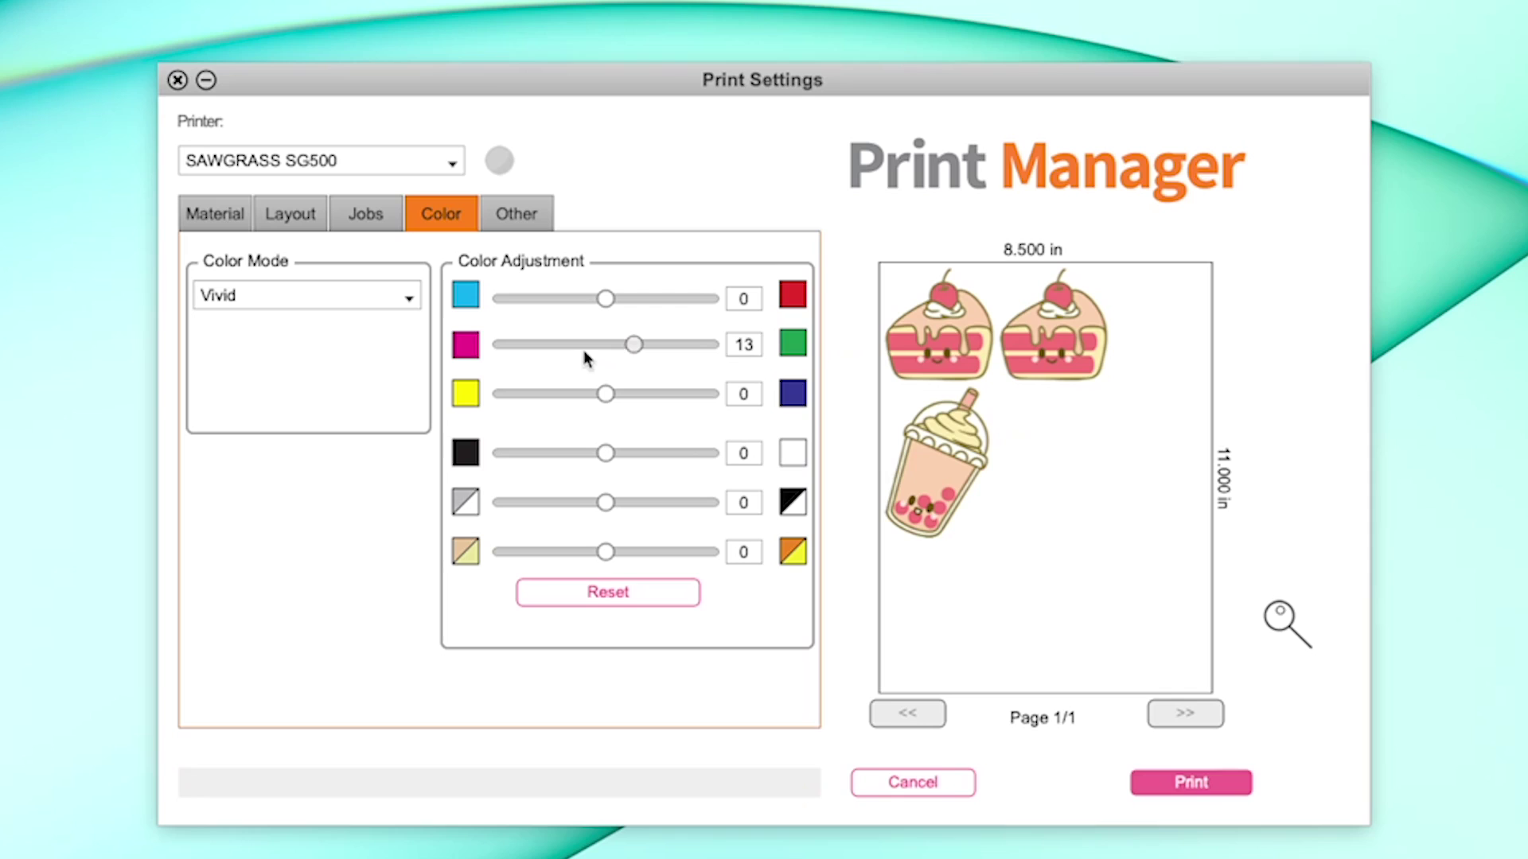
double_click(741, 343)
text(0)
key(Return)
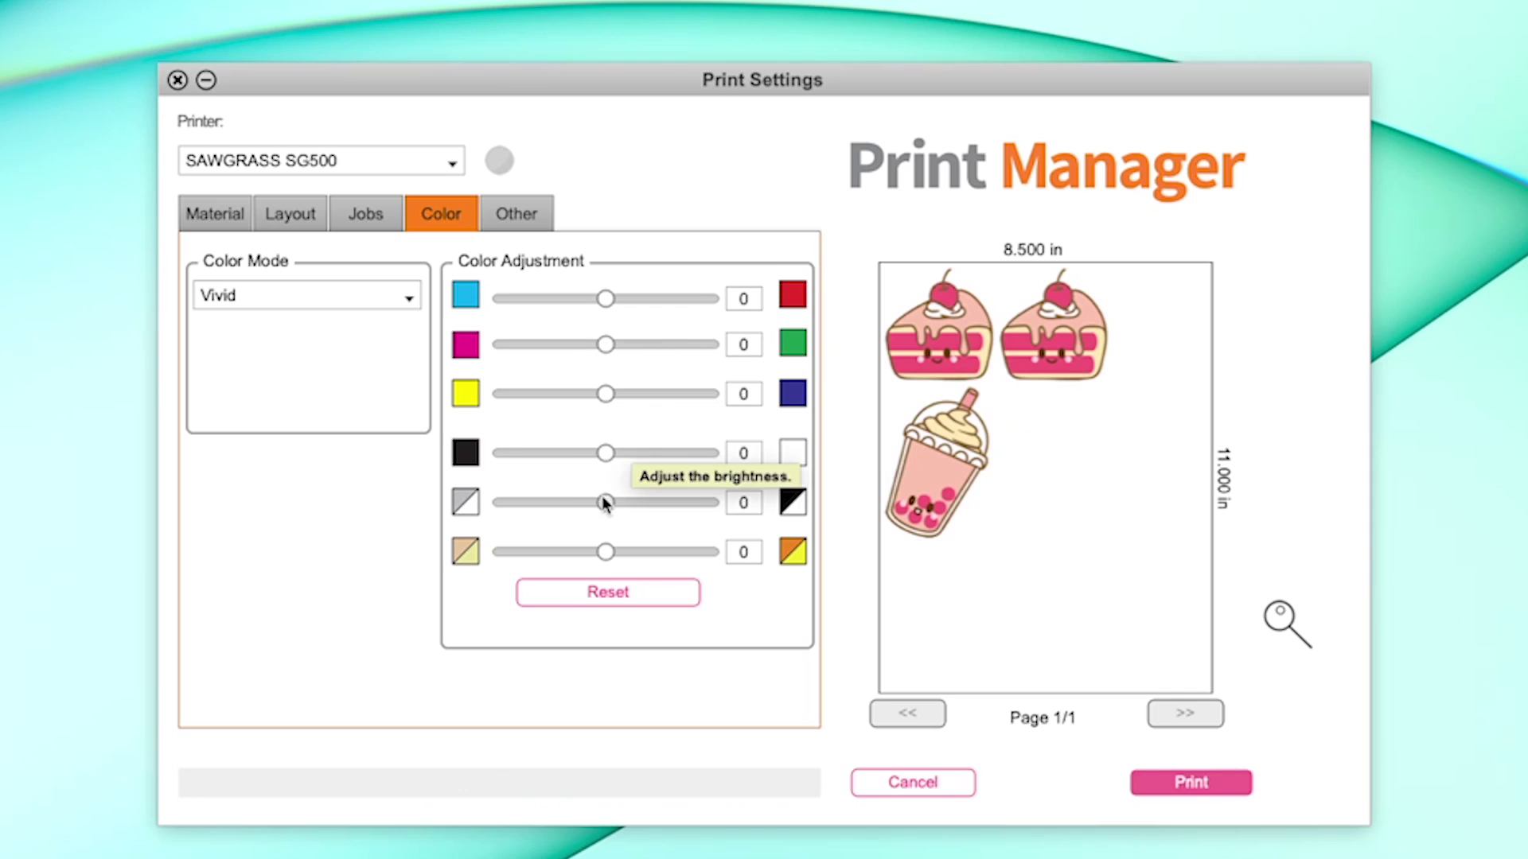
Step: Raise the saturation to 33
drag(610, 549, 623, 547)
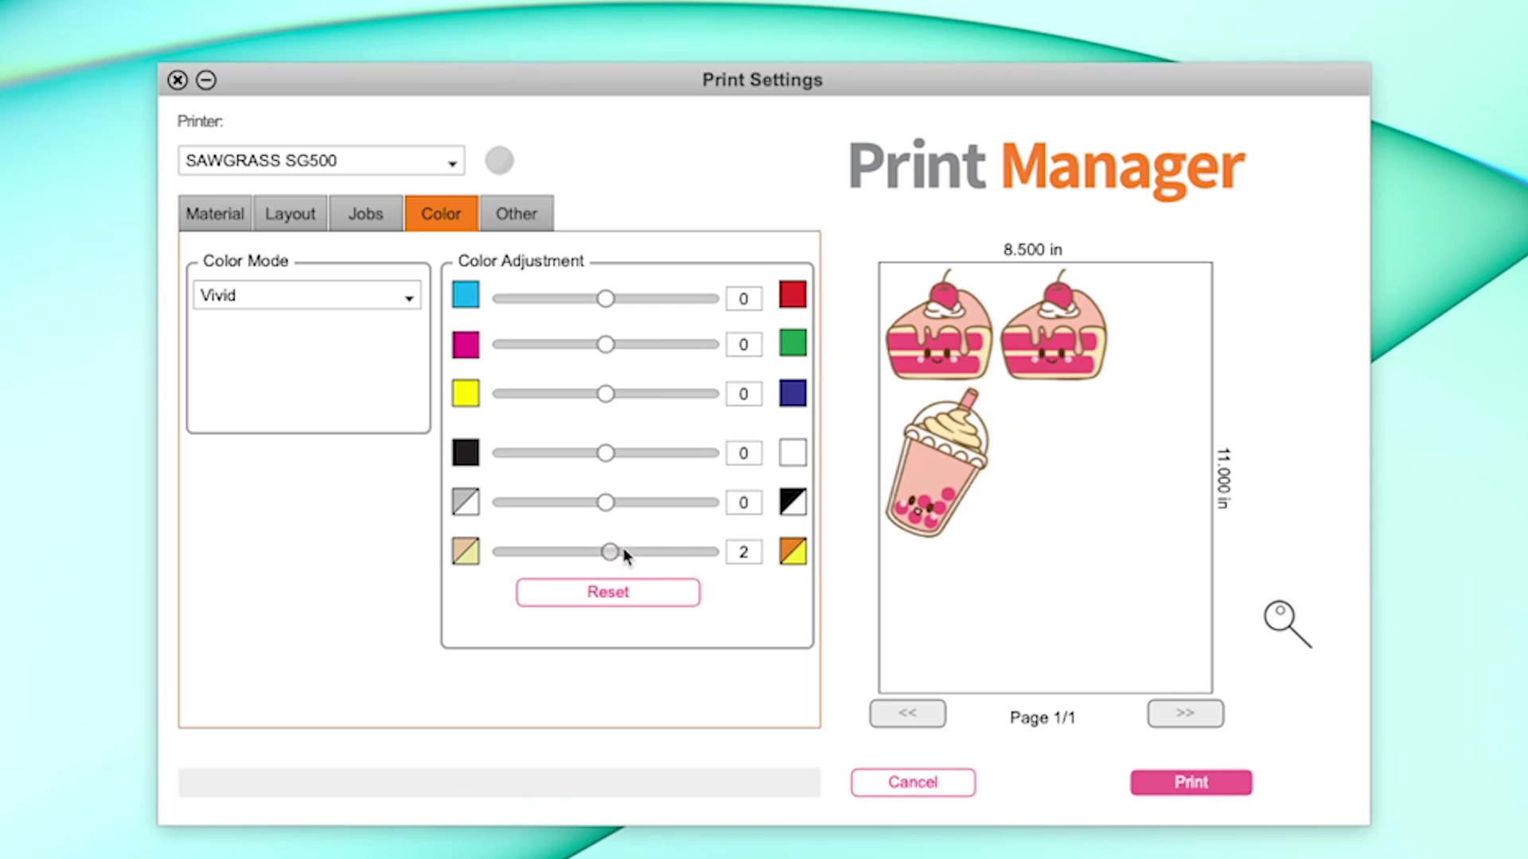
click(678, 549)
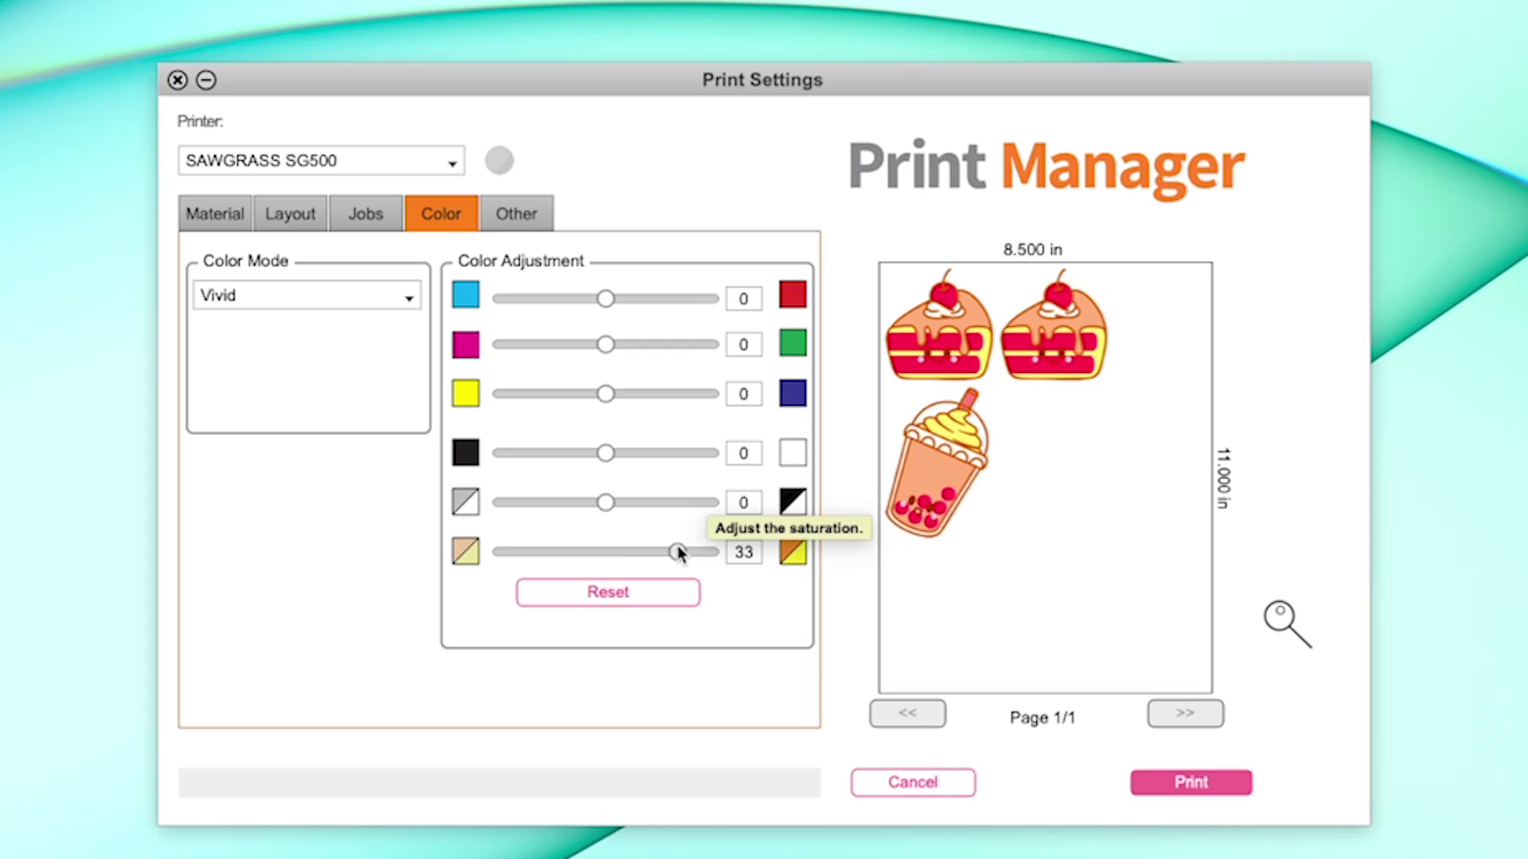
double_click(736, 551)
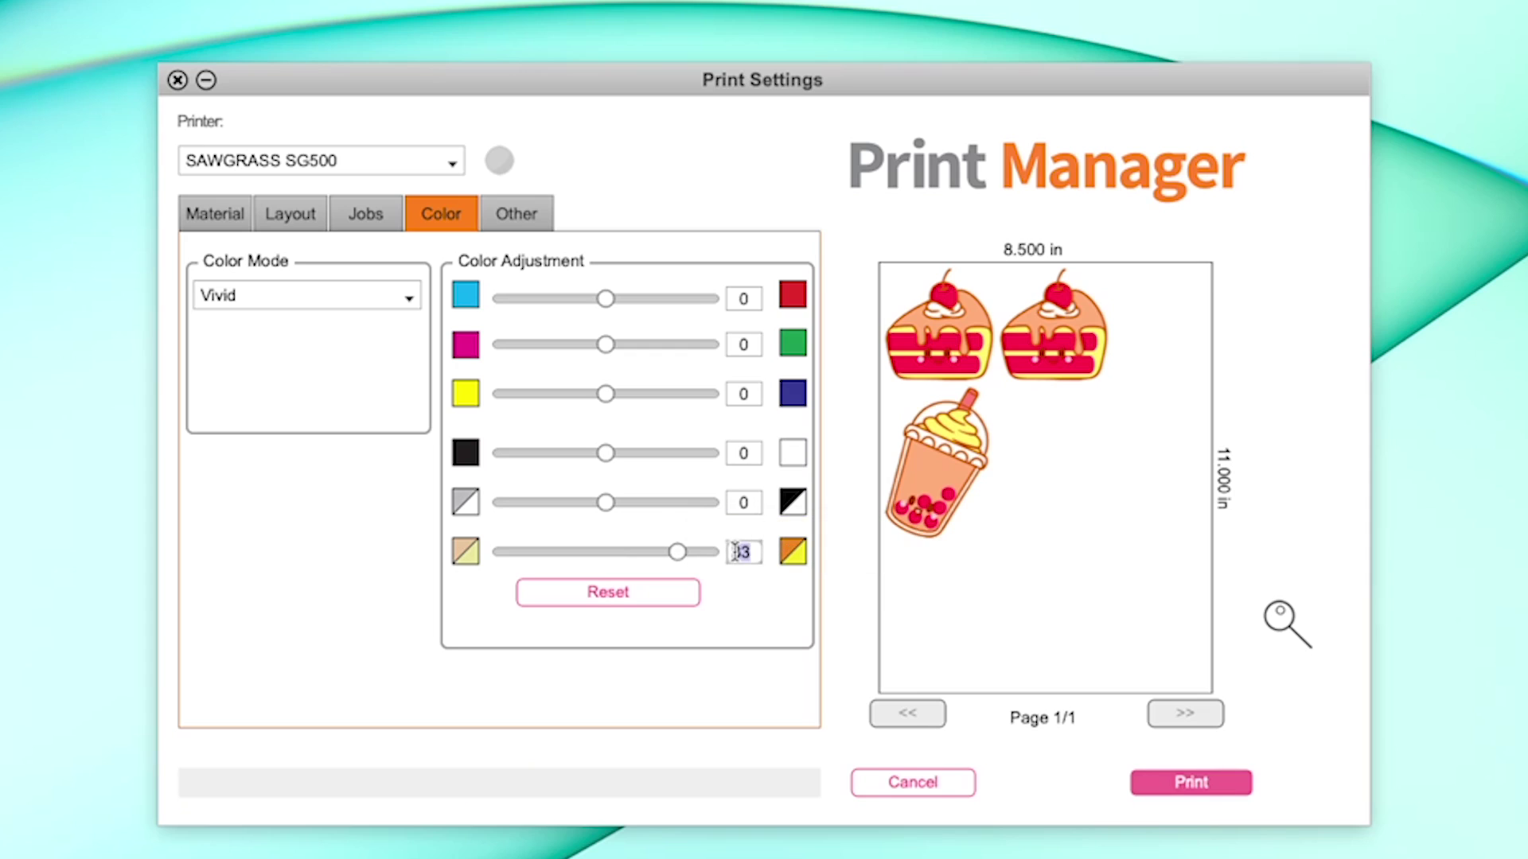
text(0)
Step: View the Print To File option on the Other tab
click(529, 214)
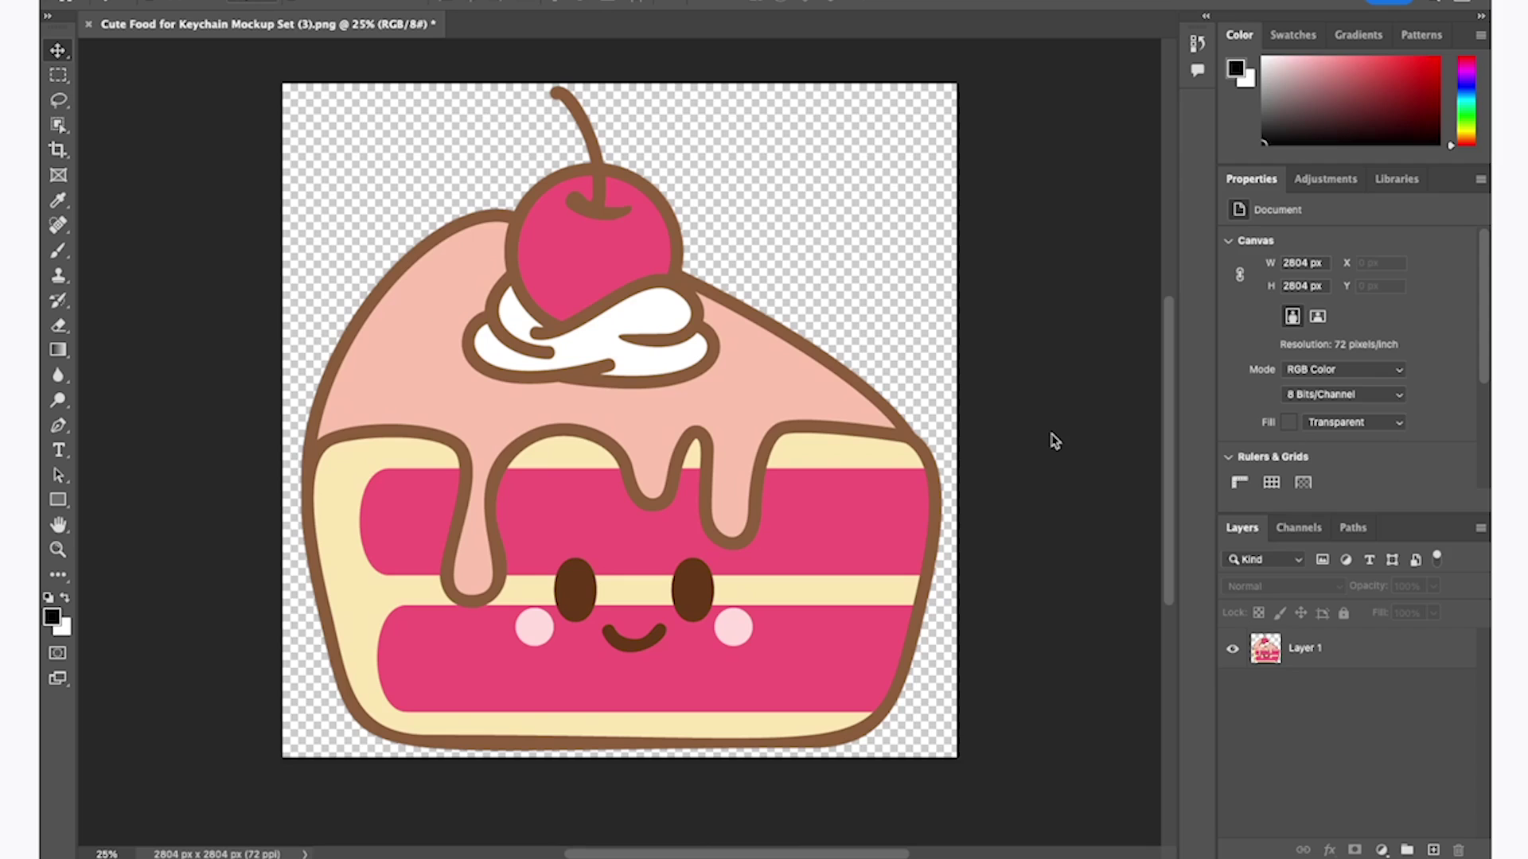
Step: Print the cake from Photoshop on the SG500 via PDF > Sawgrass Print Manager
key(super+p)
click(1076, 53)
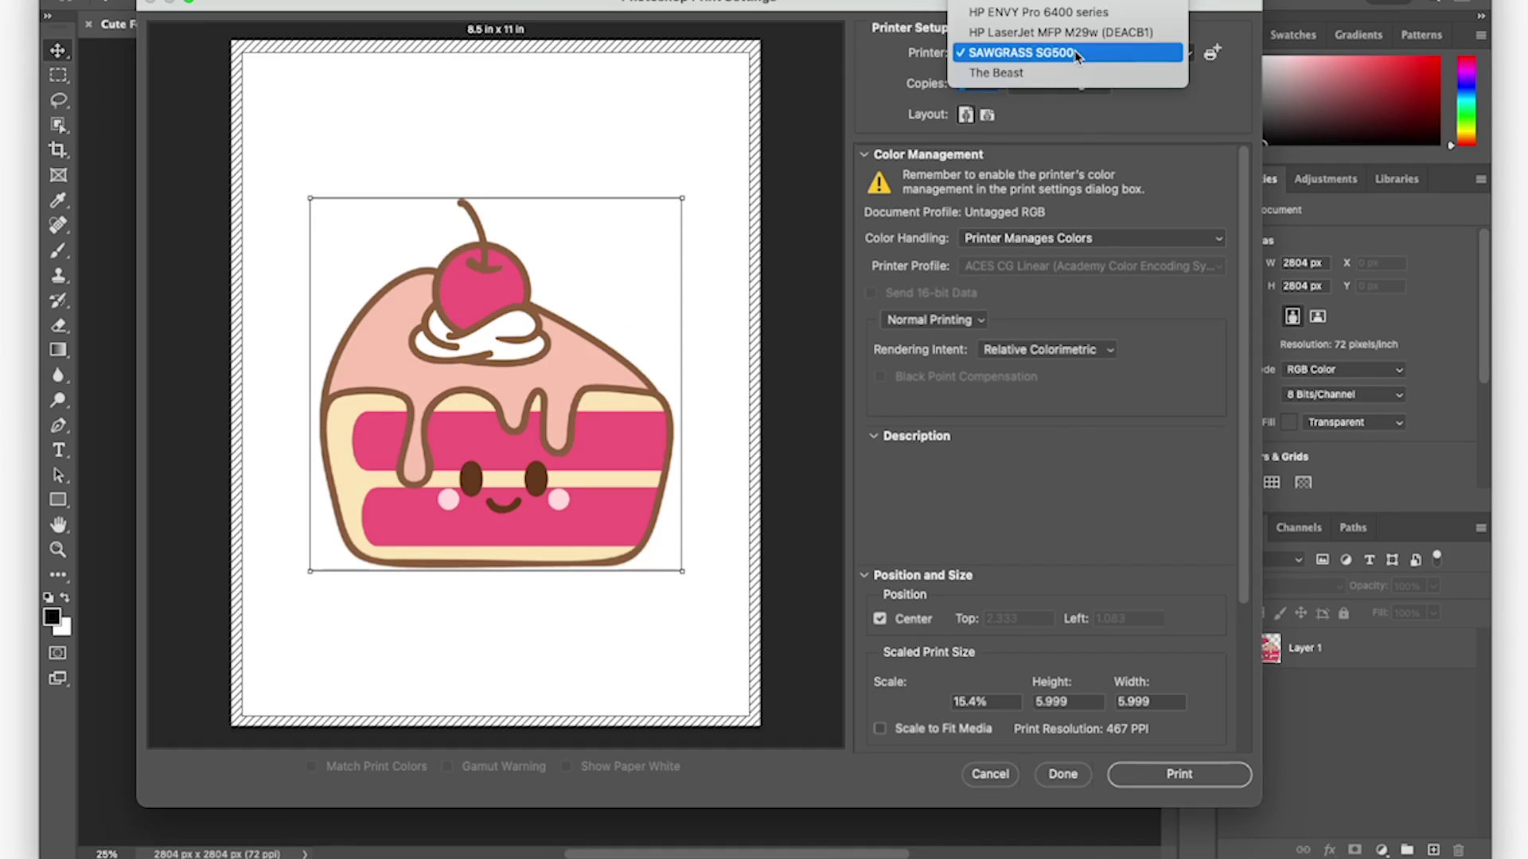
click(1076, 53)
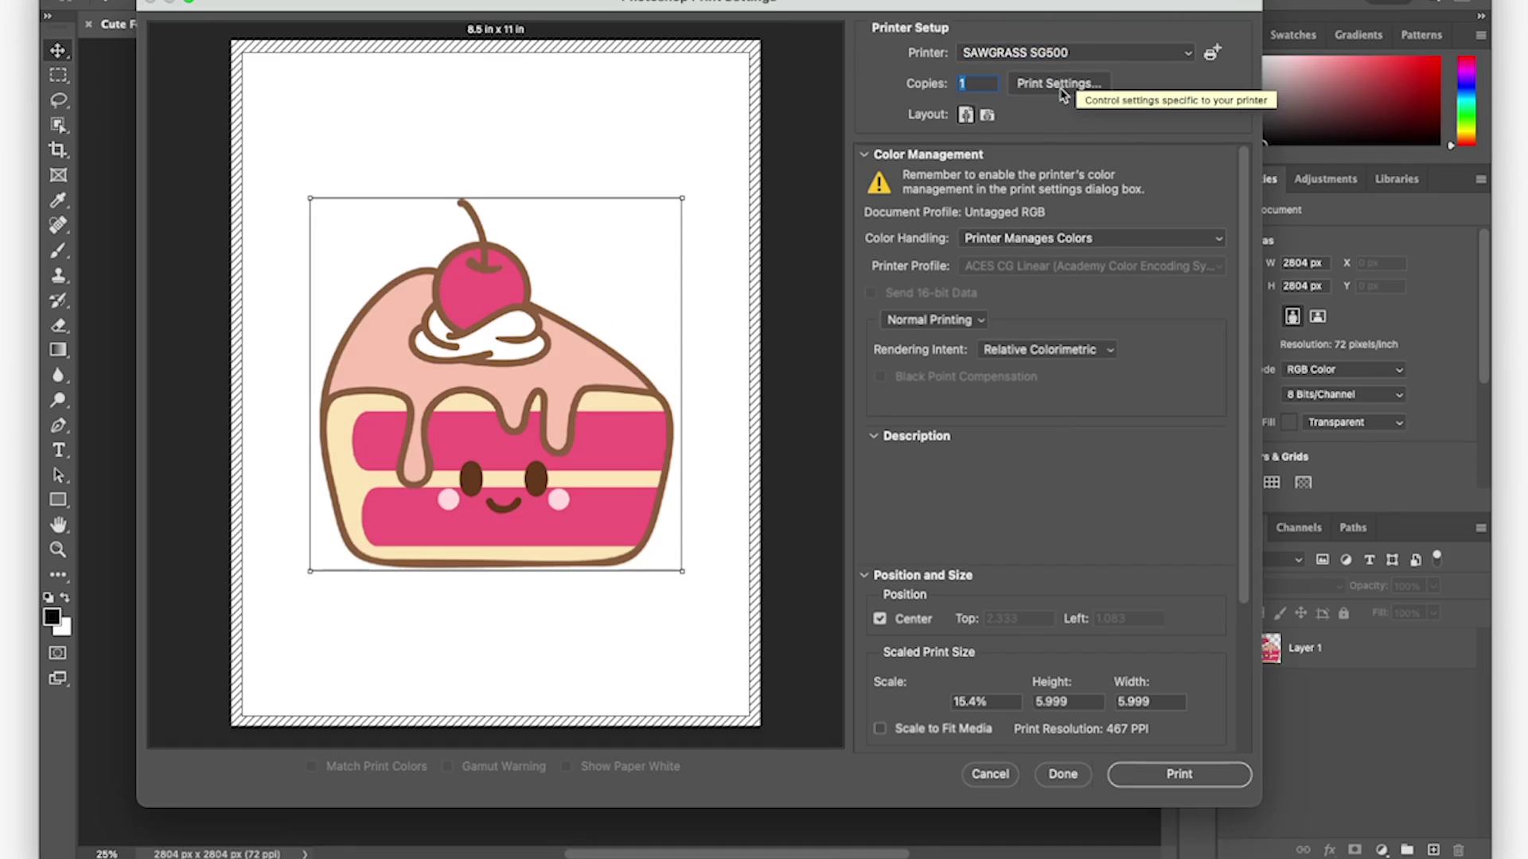
click(1060, 86)
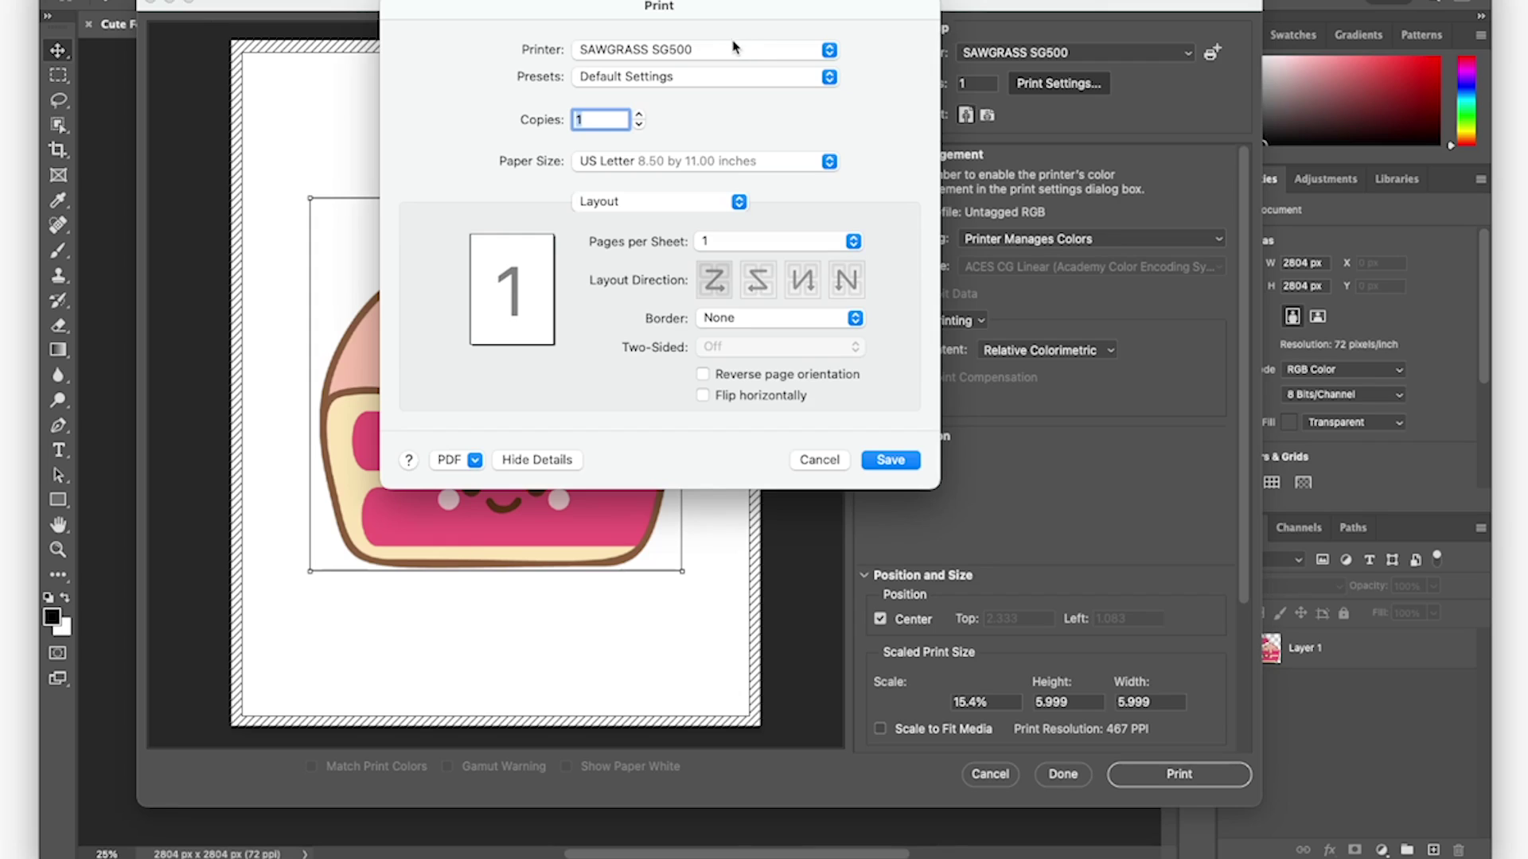
click(448, 467)
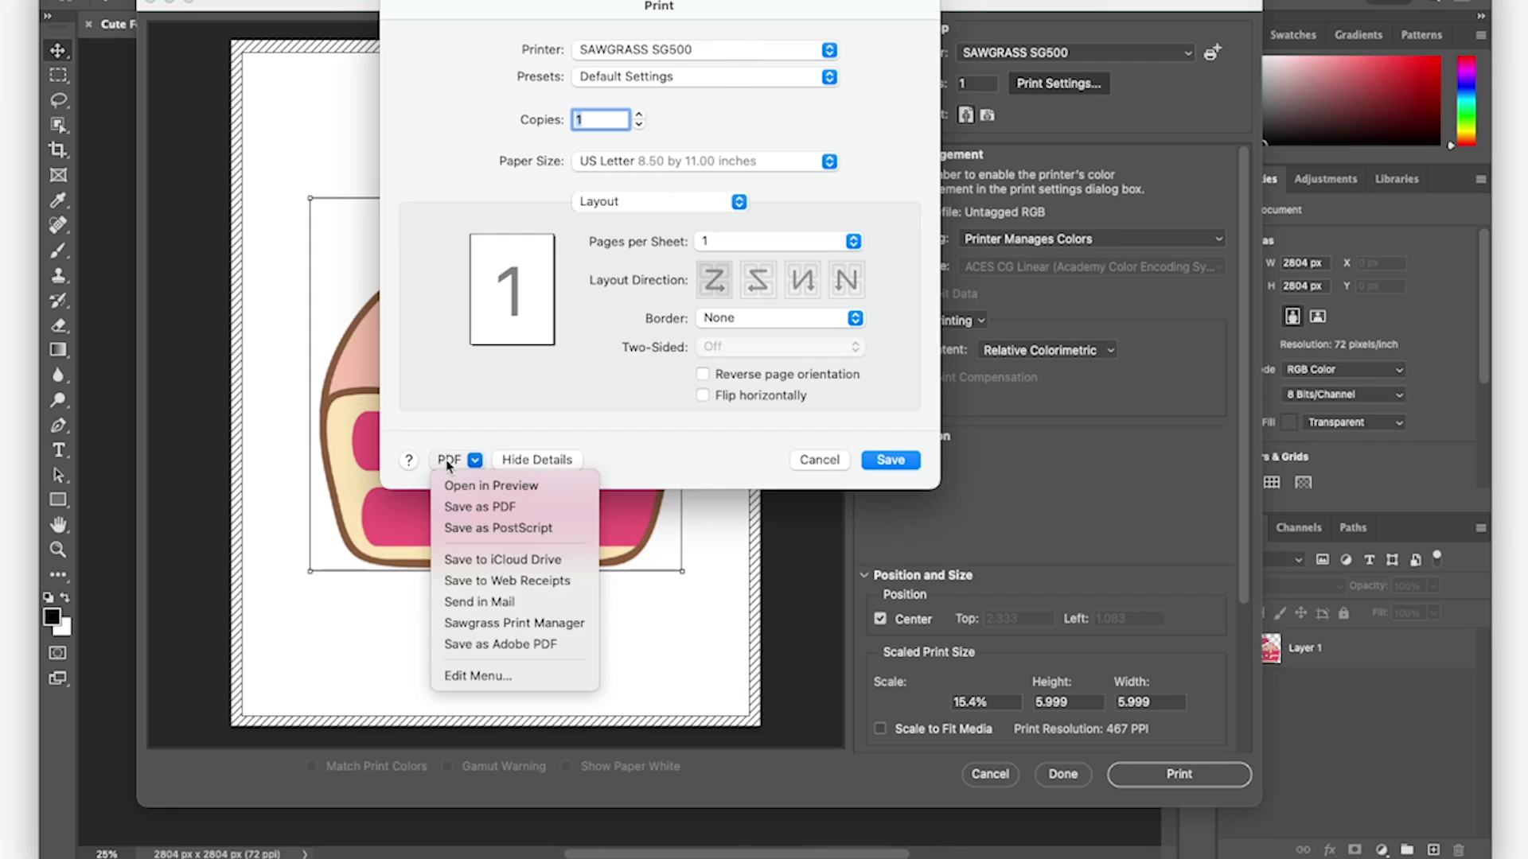
click(563, 623)
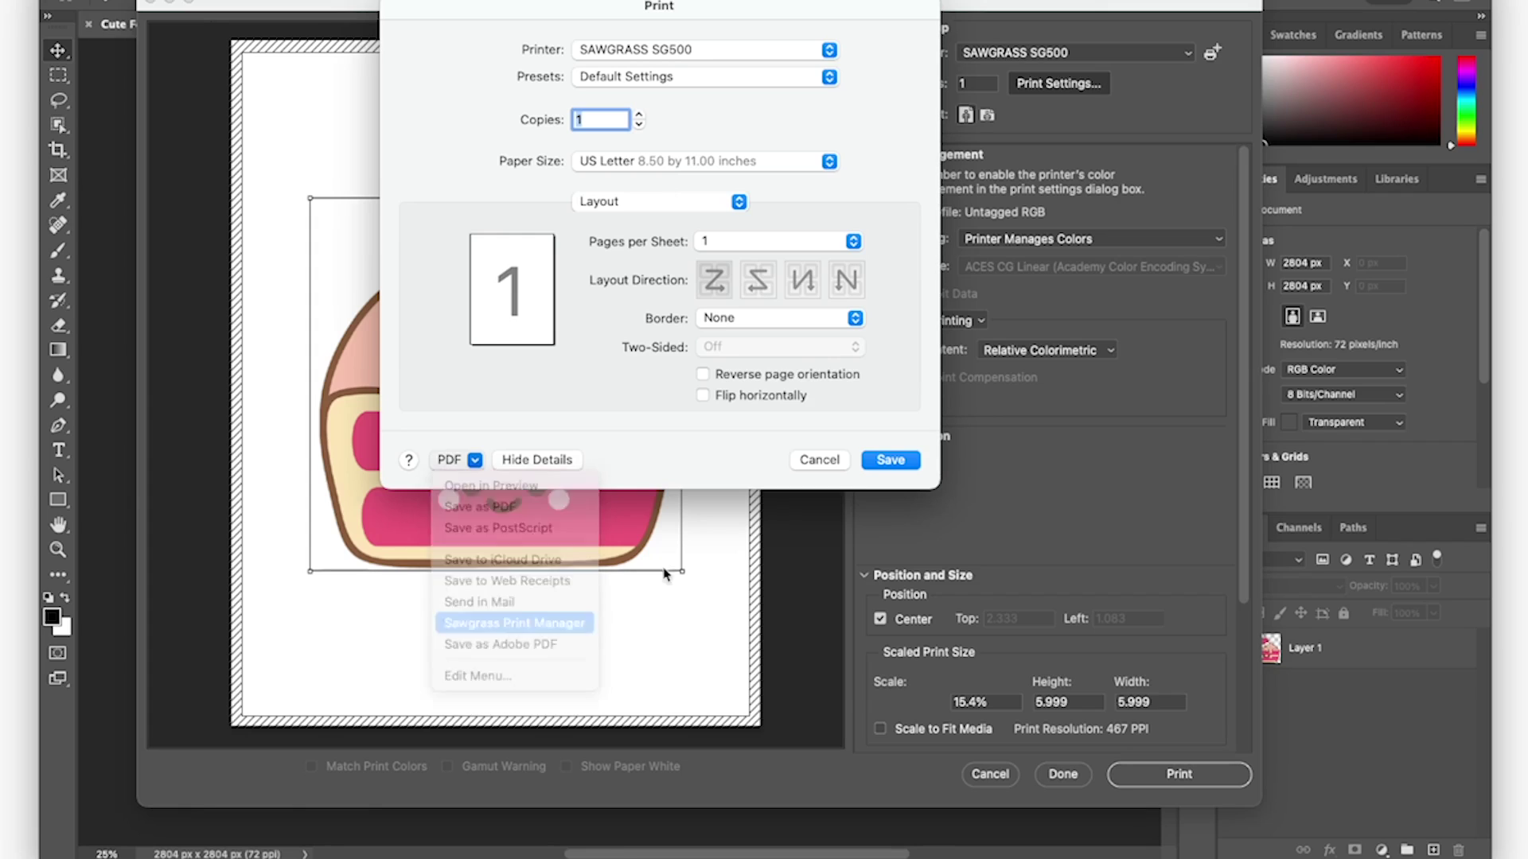
click(1179, 774)
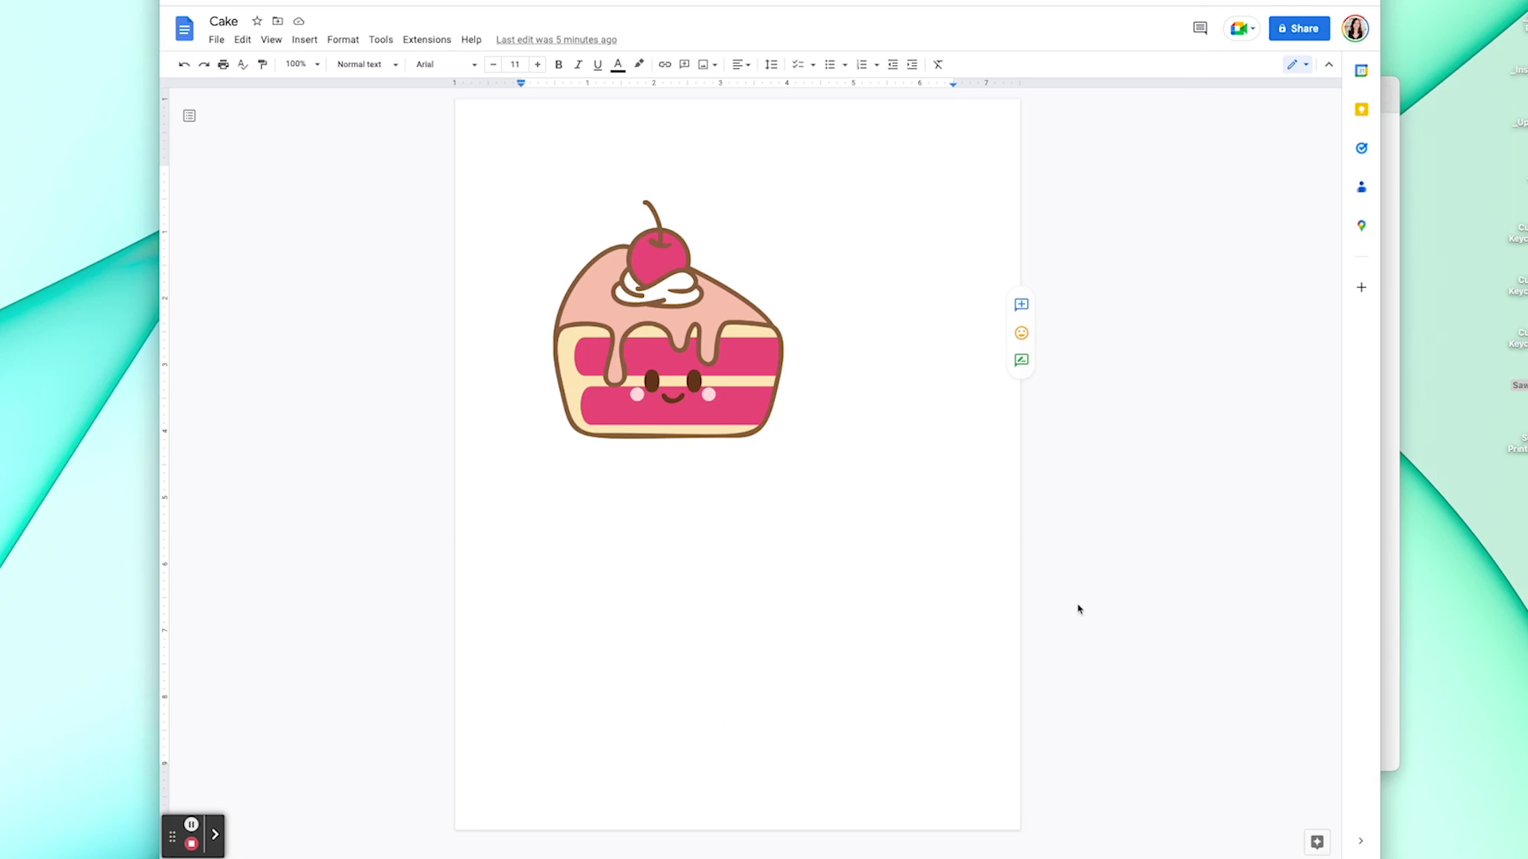
Step: Print the Cake document through the system dialog to Sawgrass Print Manager
key(ctrl+p)
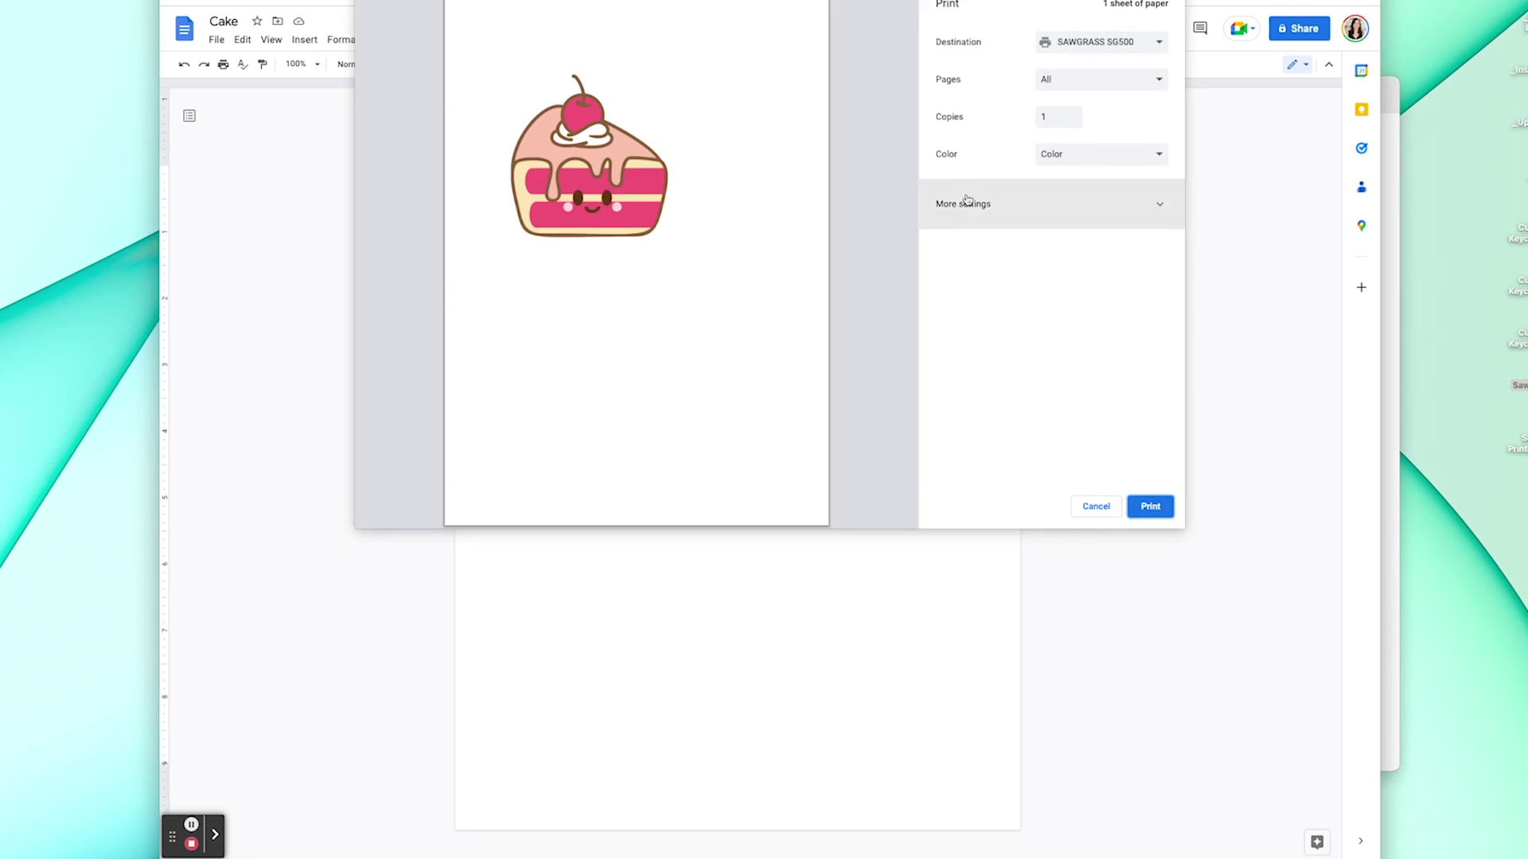
click(967, 200)
scroll(1003, 384, down, 2)
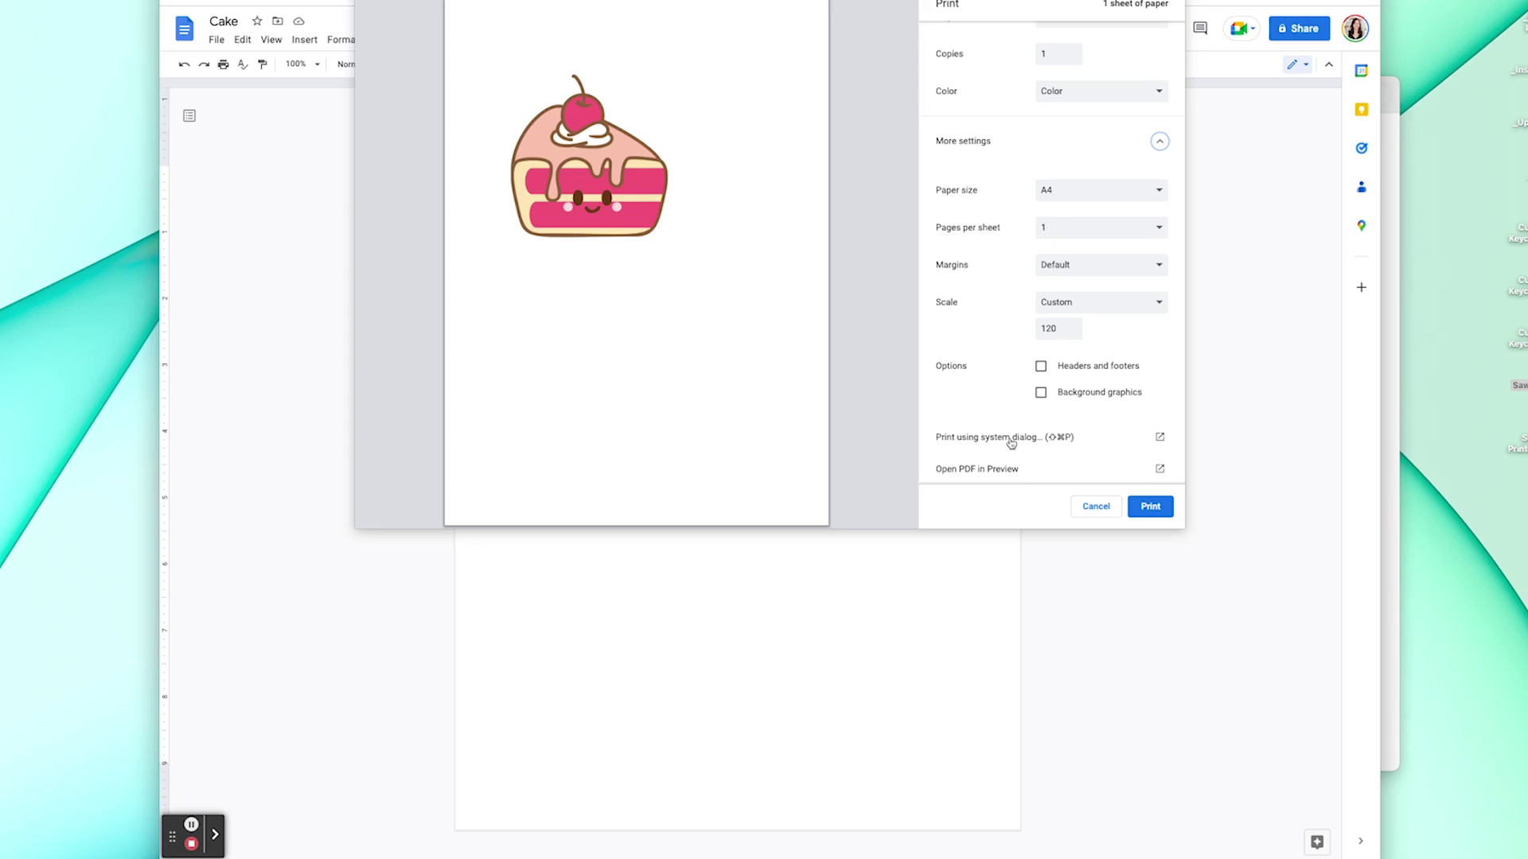
click(1010, 439)
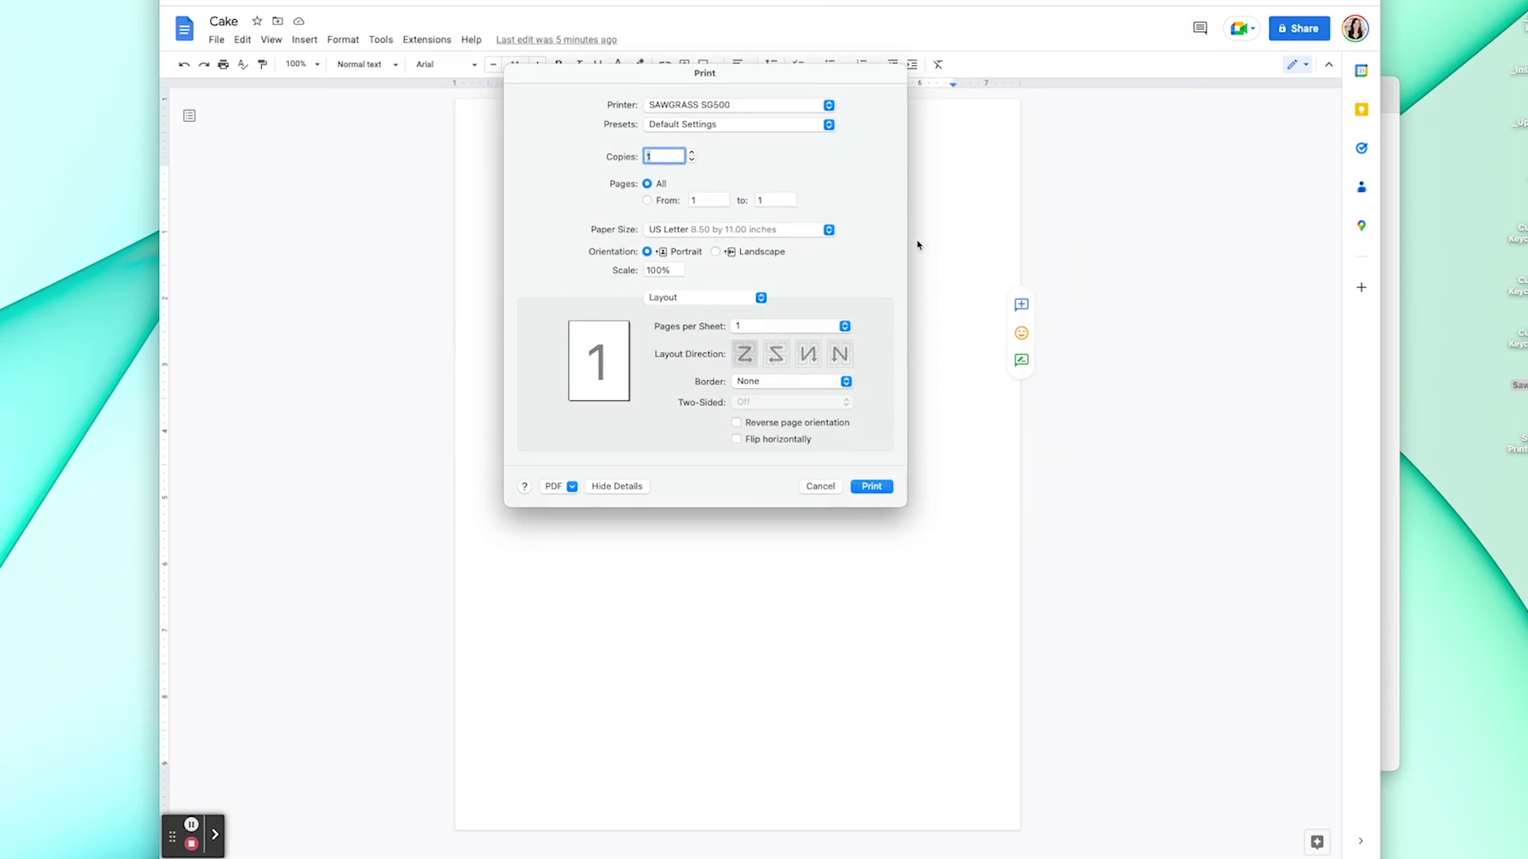
click(554, 488)
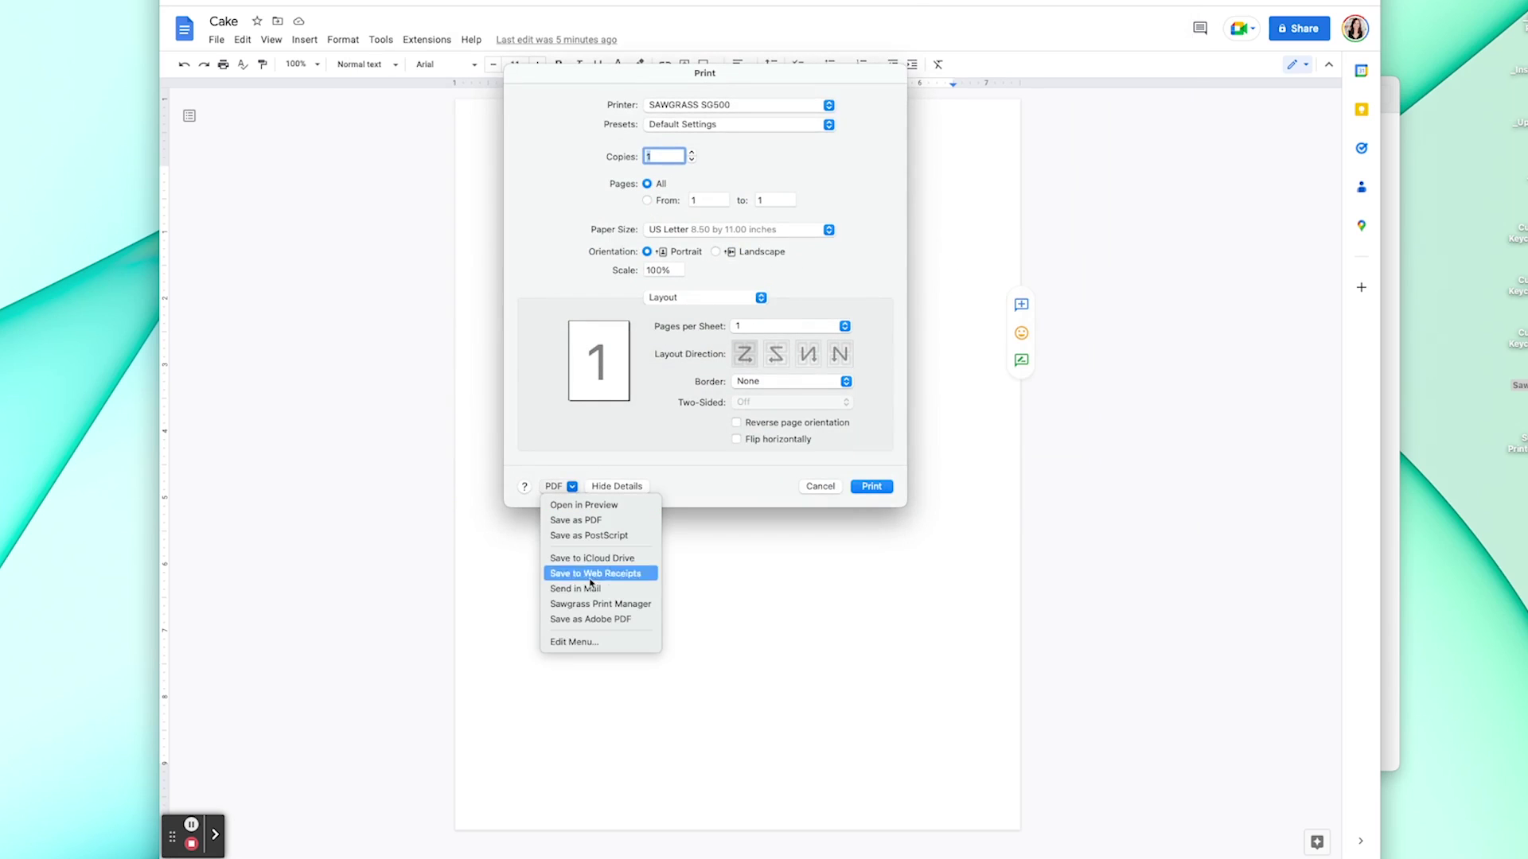
click(620, 605)
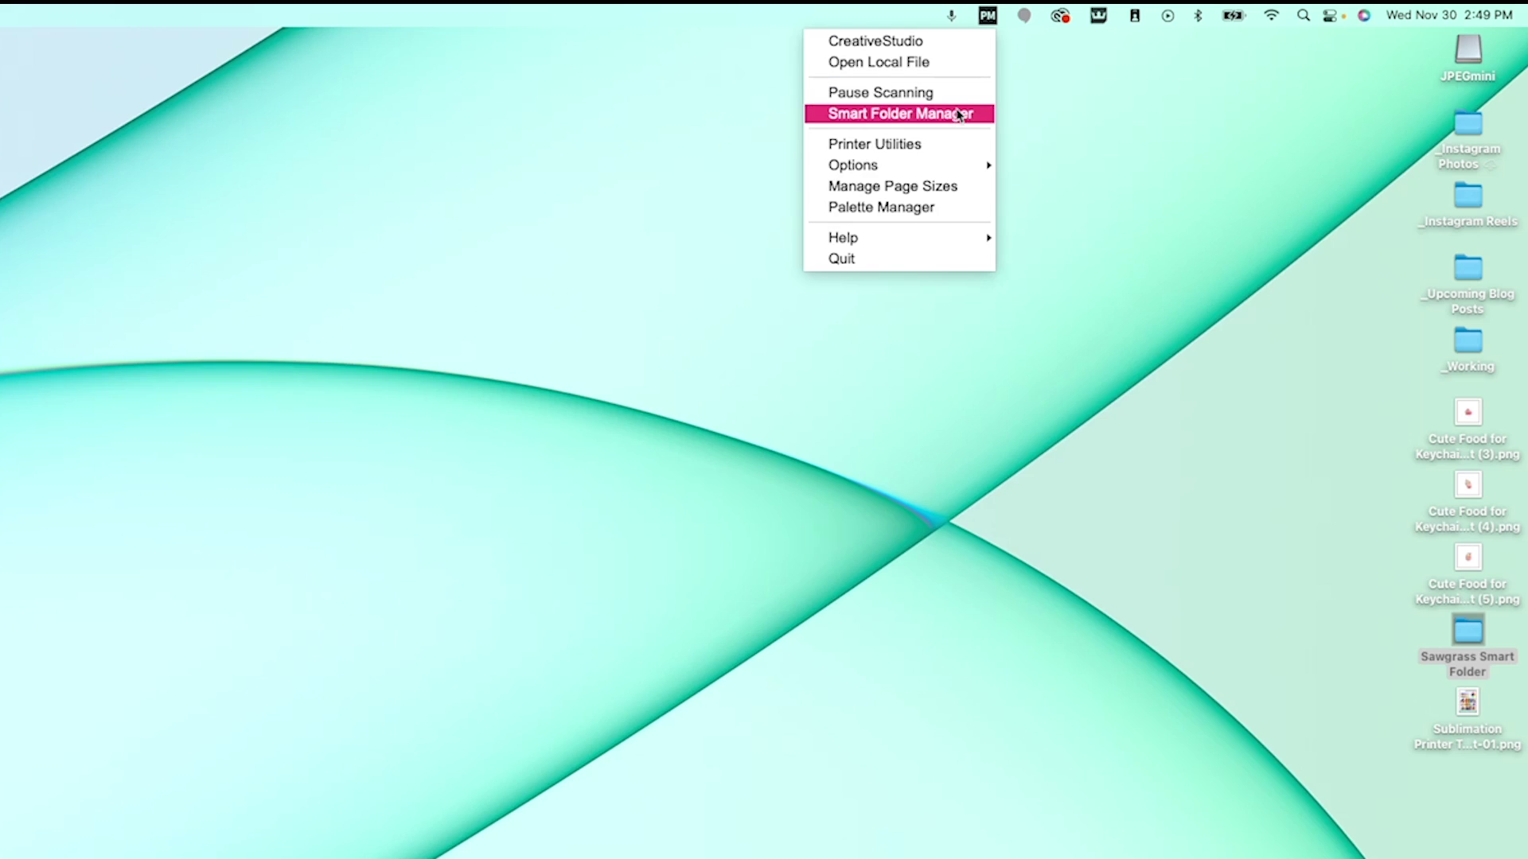
Step: Open the Smart Folder Manager from the Print Manager menu-bar icon
click(958, 115)
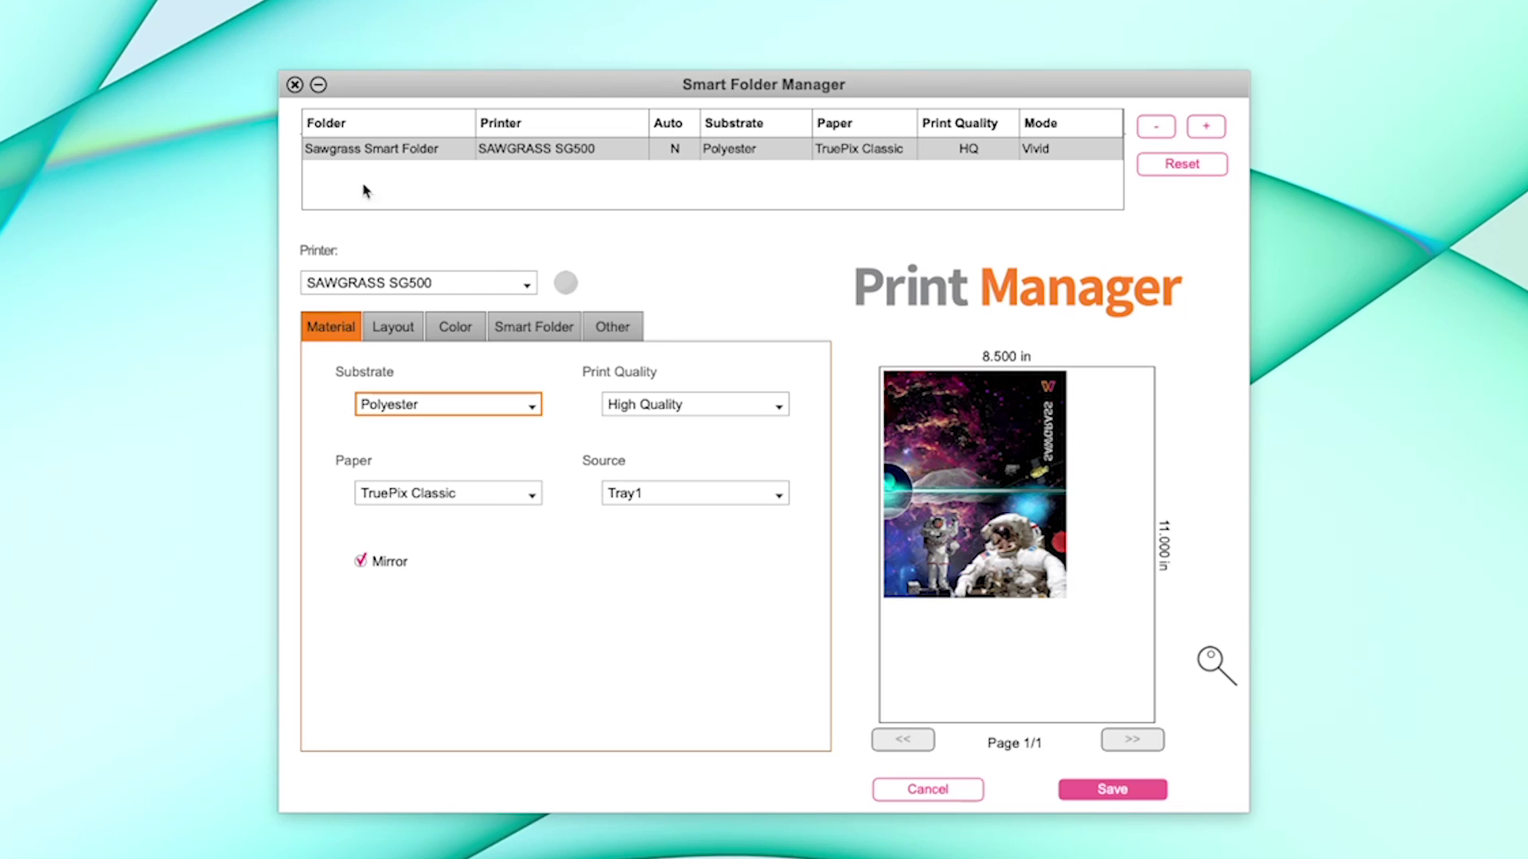
Step: Review the smart folder's colour and material settings, then save the Sawgrass Smart Folder
click(407, 329)
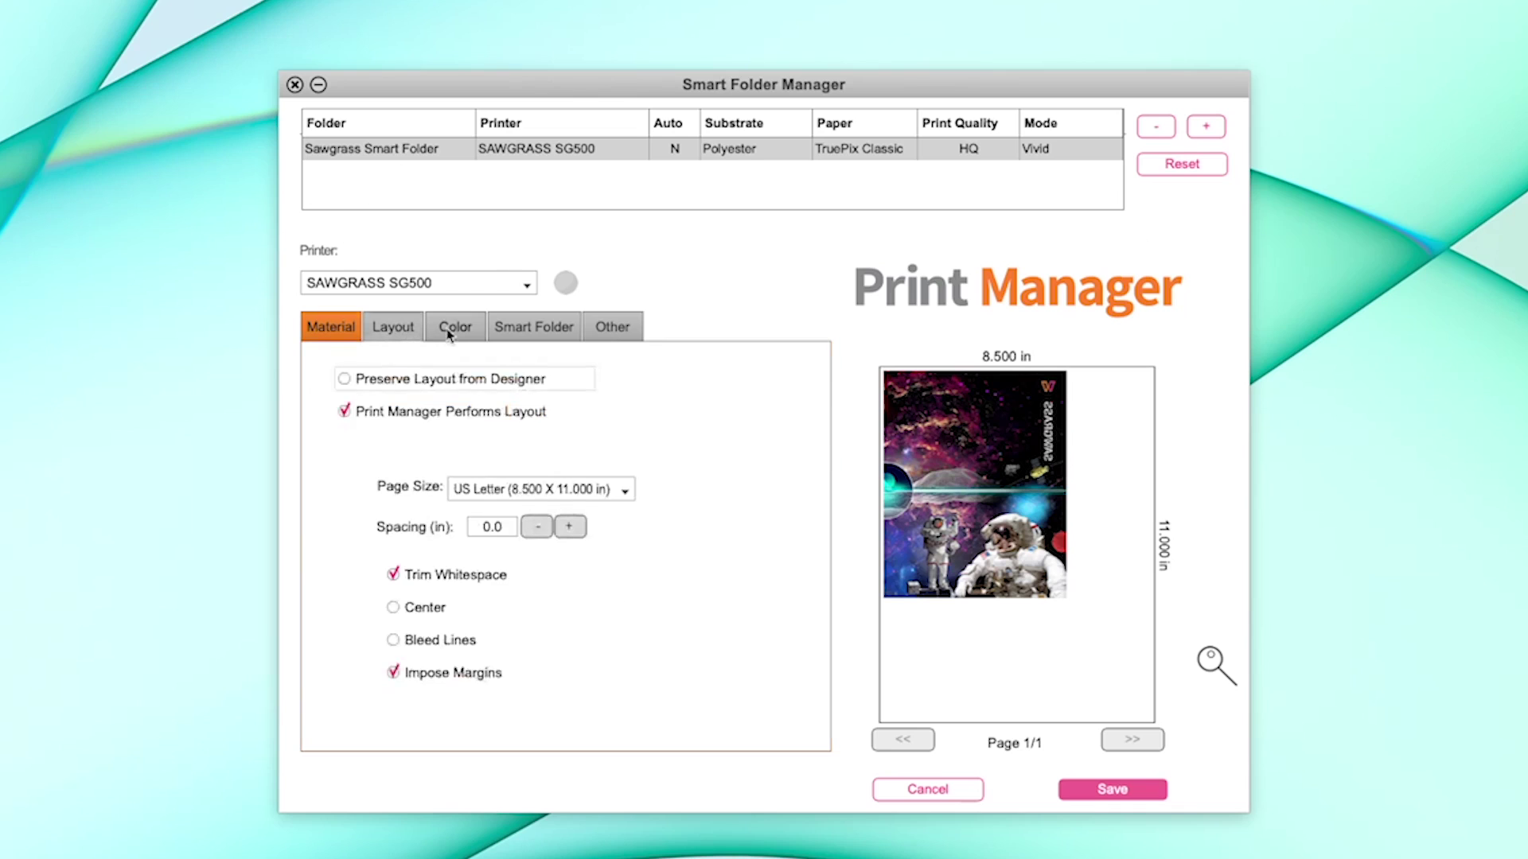
click(316, 333)
click(1146, 792)
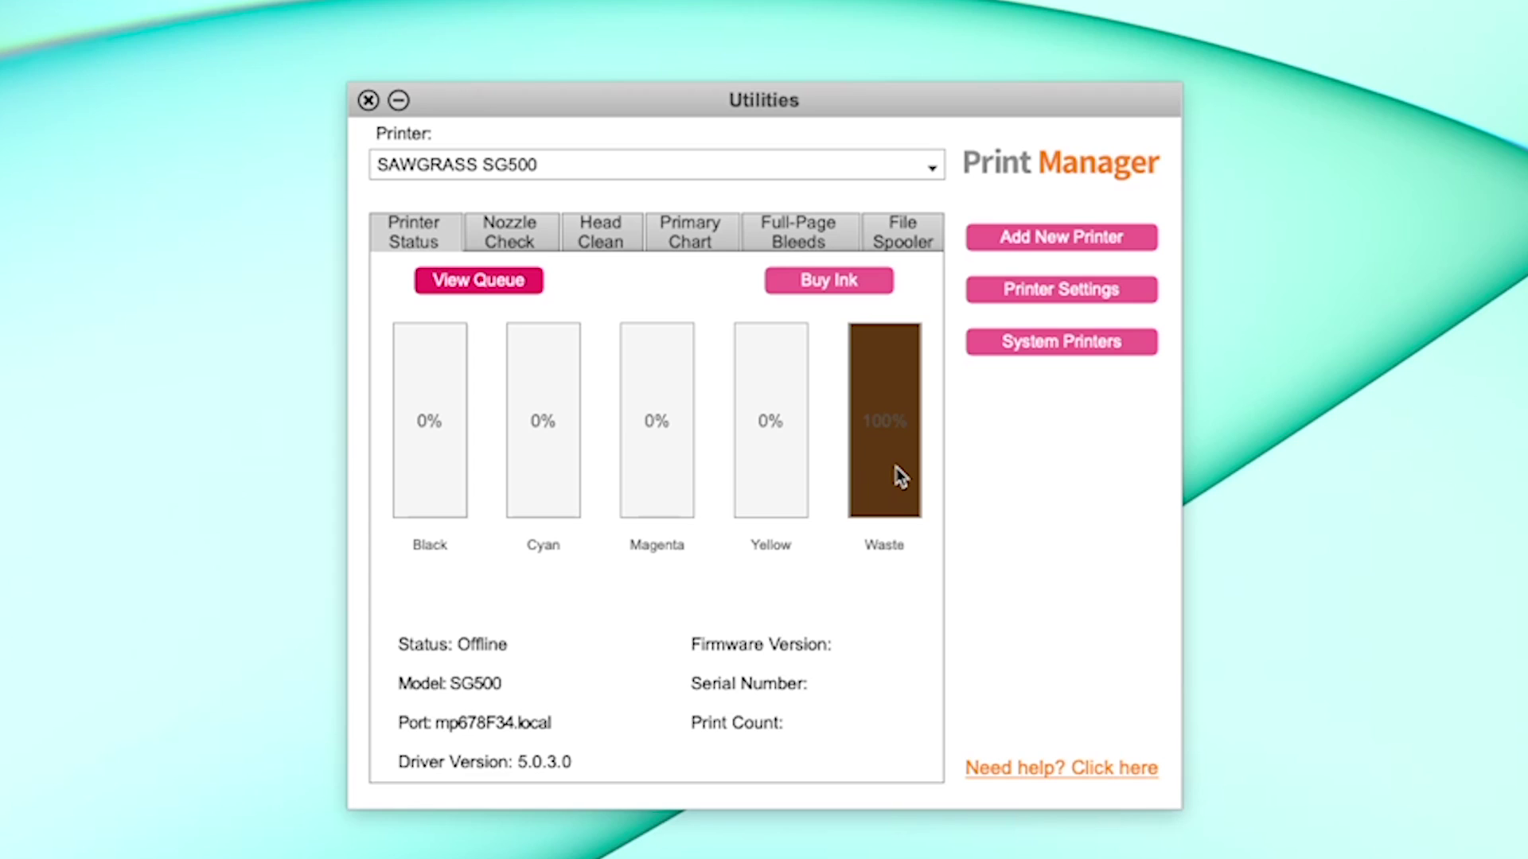
Step: Review the Nozzle Check, Head Clean, Primary Chart, Full-Page Bleeds and File Spooler utilities
click(497, 242)
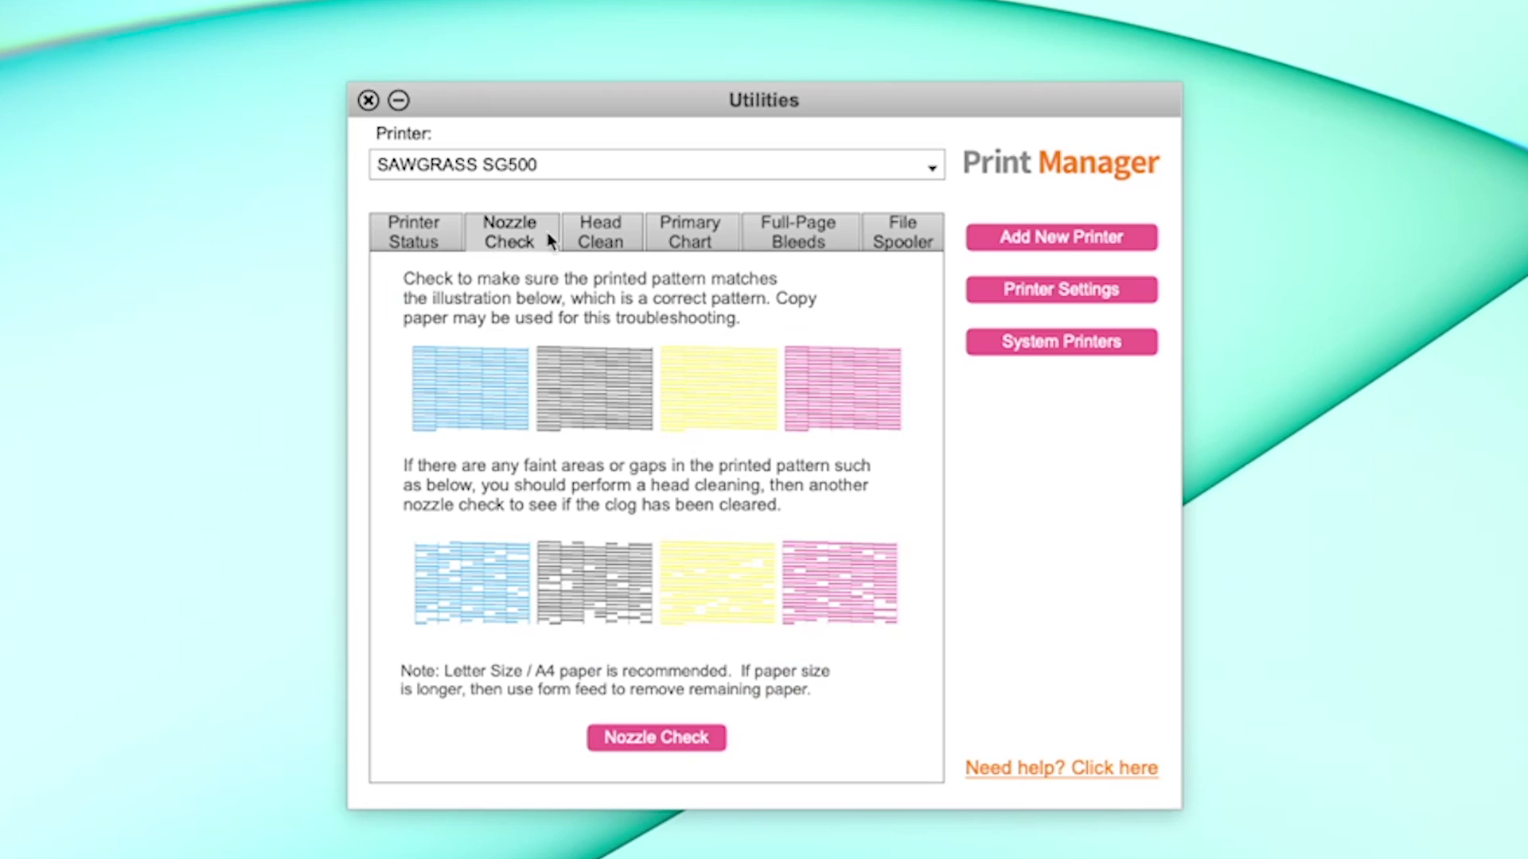
click(602, 239)
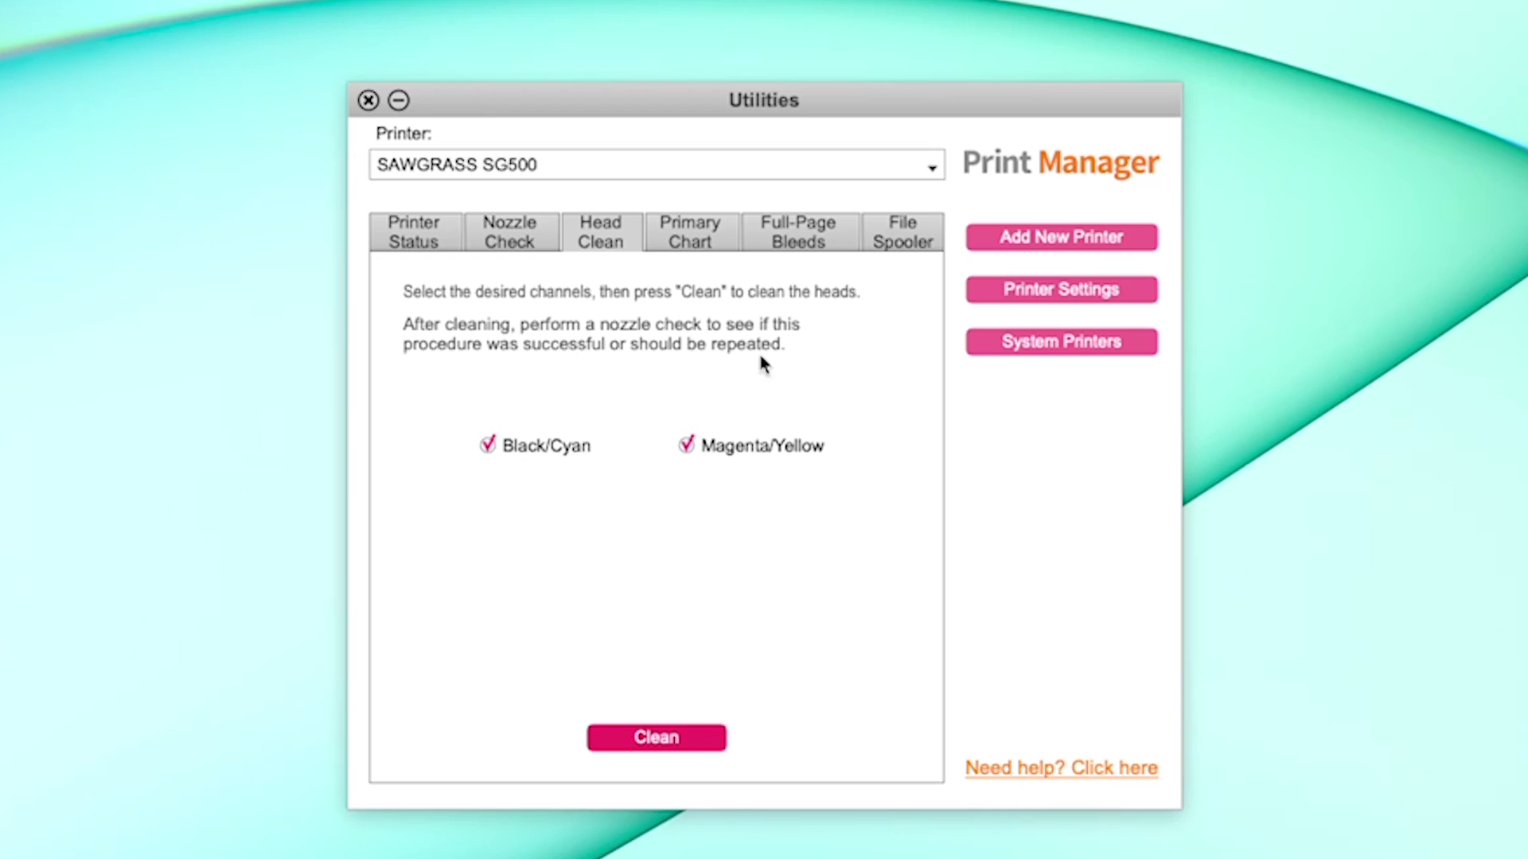
click(692, 238)
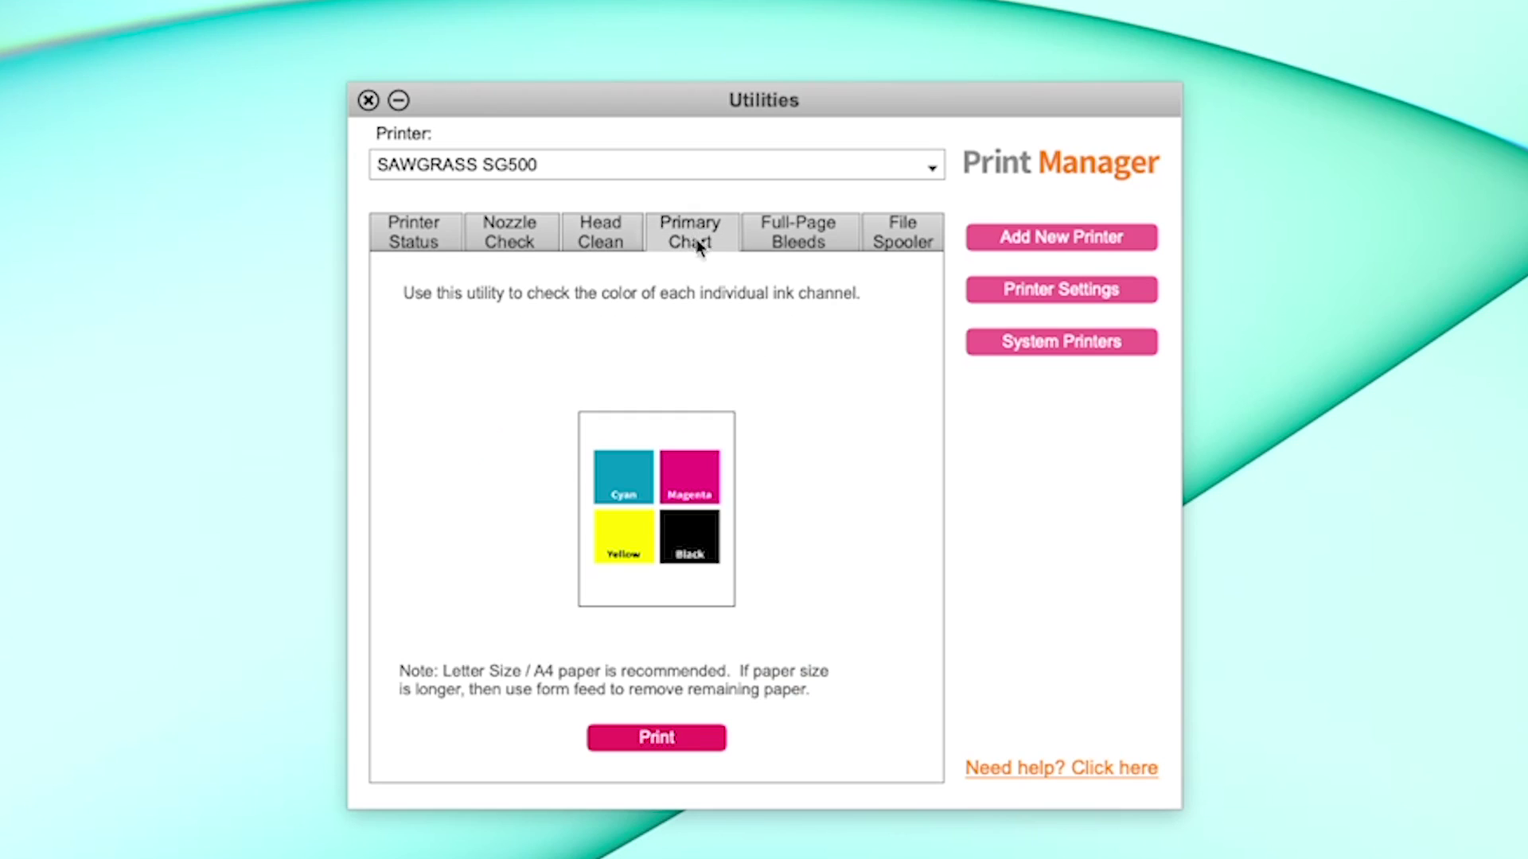
click(796, 237)
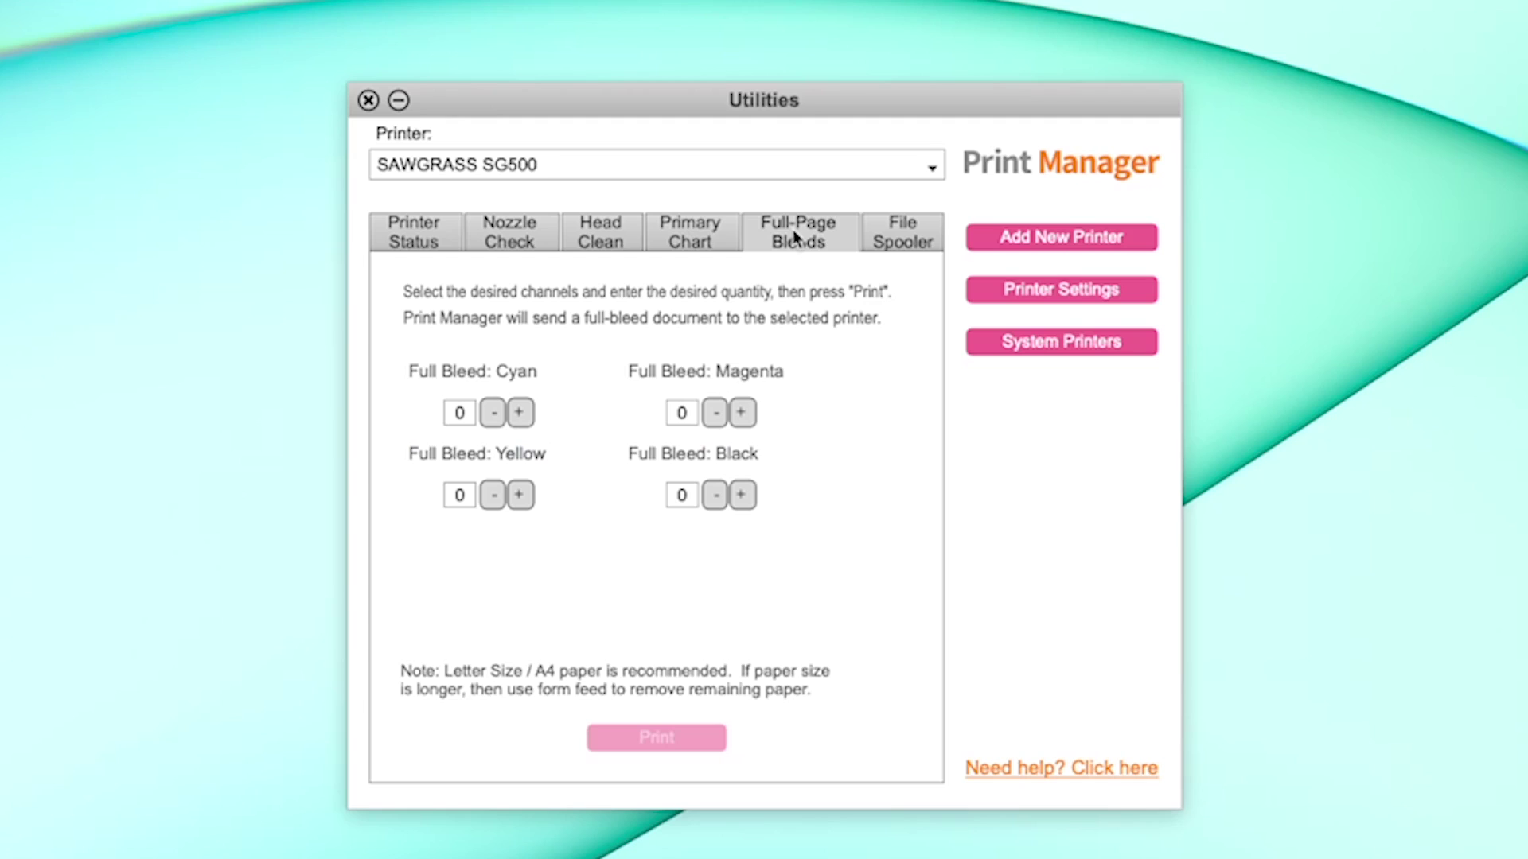
click(711, 244)
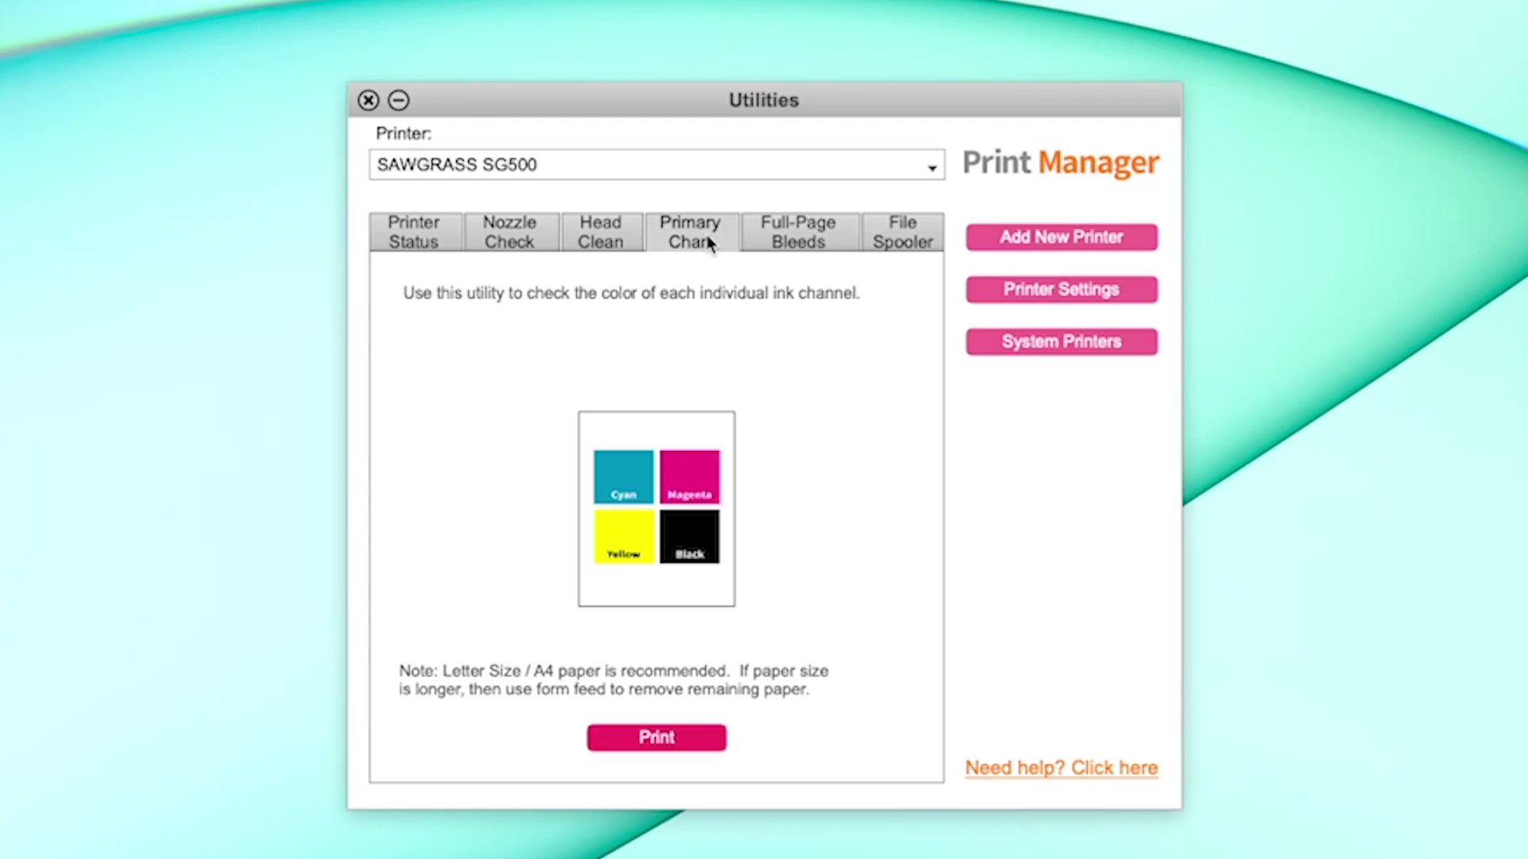
click(801, 232)
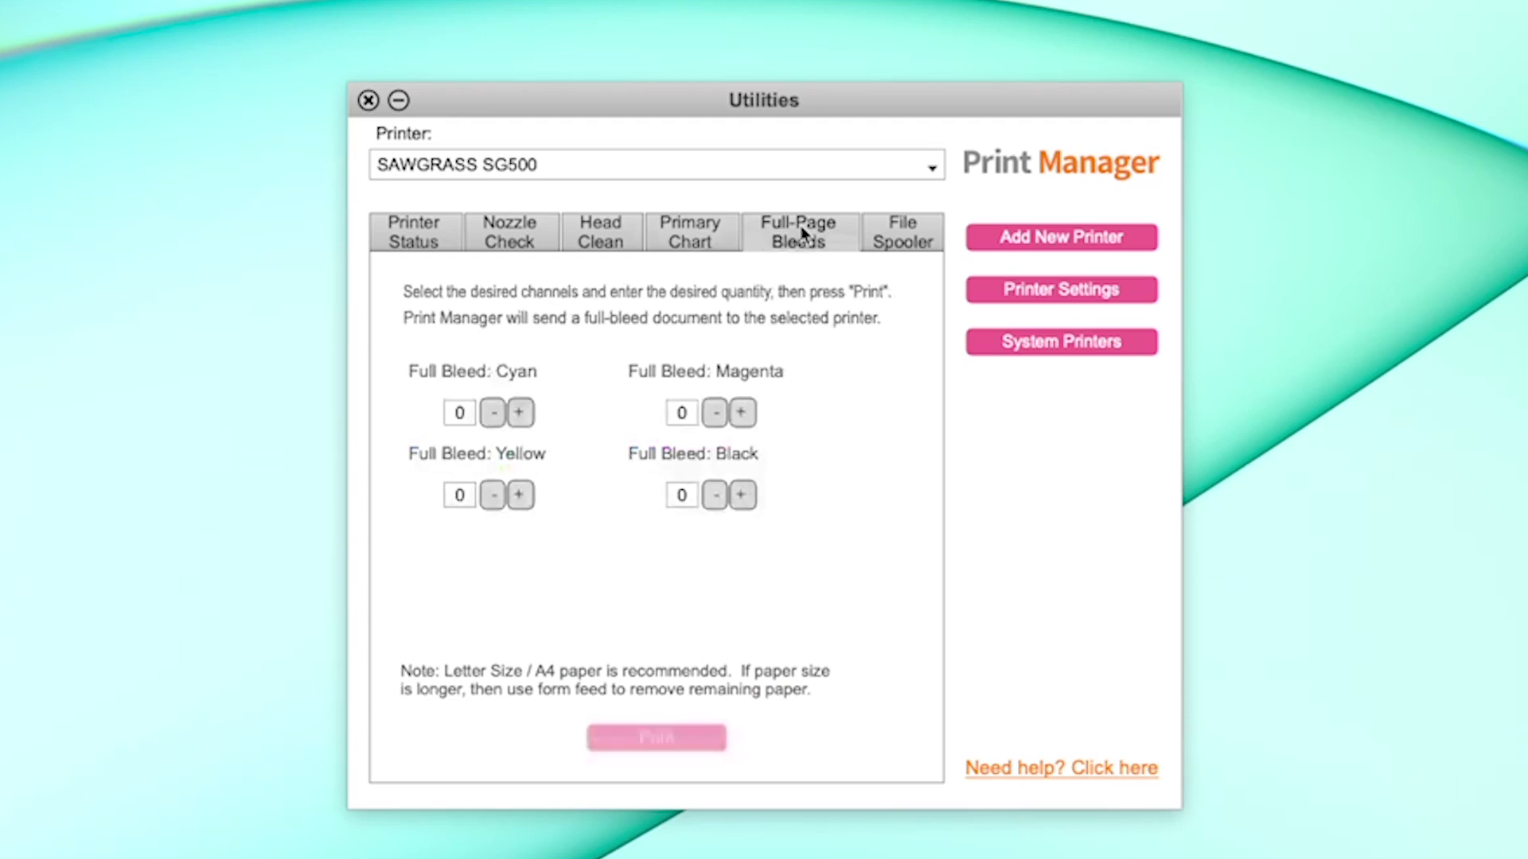
click(885, 231)
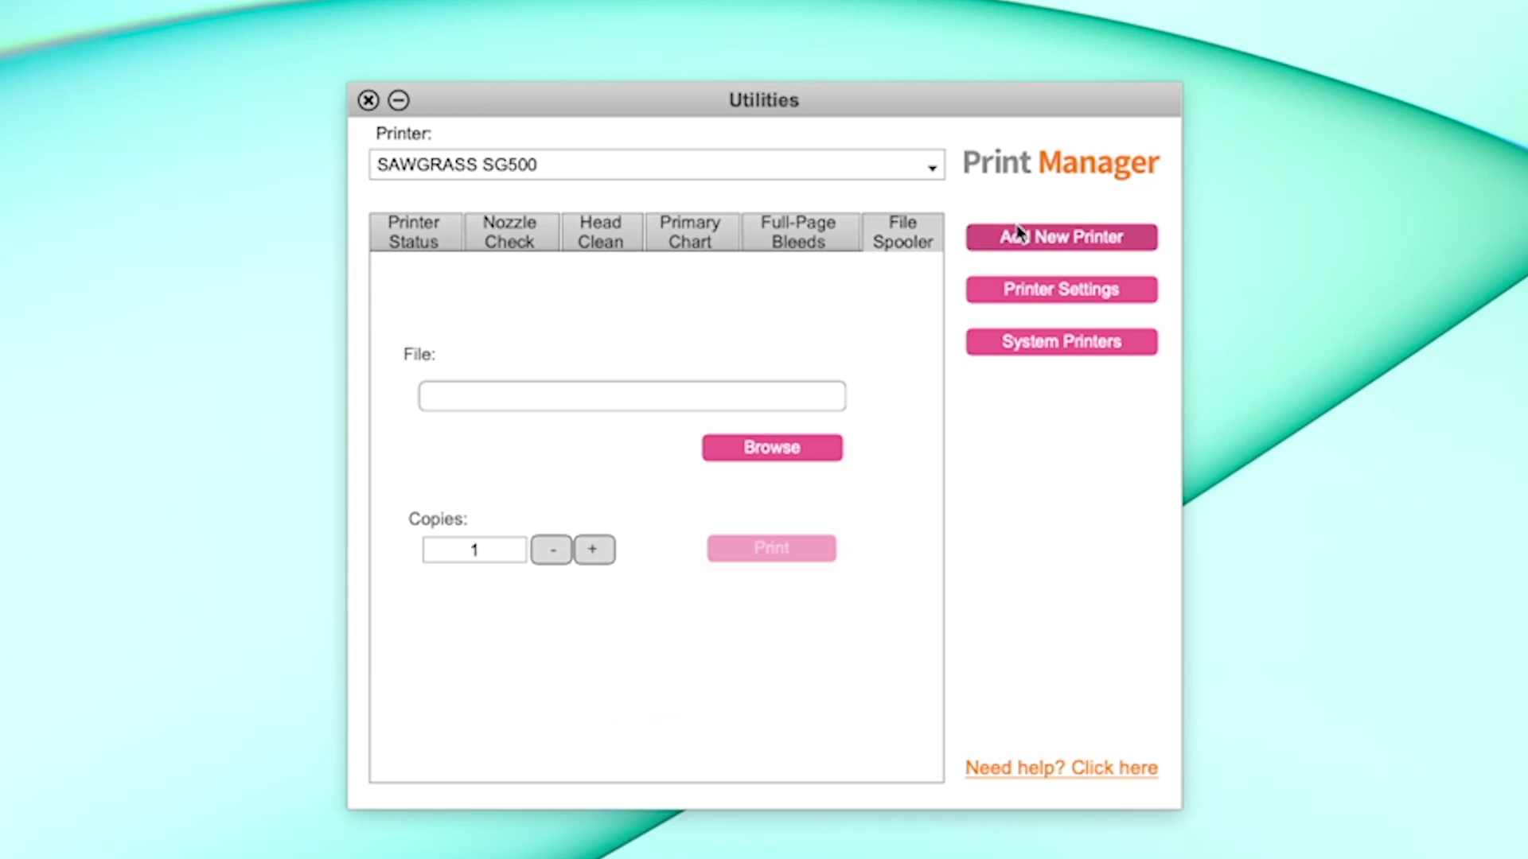
Step: Keep the SG500 ink type as Siser Easy Subli and save the printer settings
click(1101, 290)
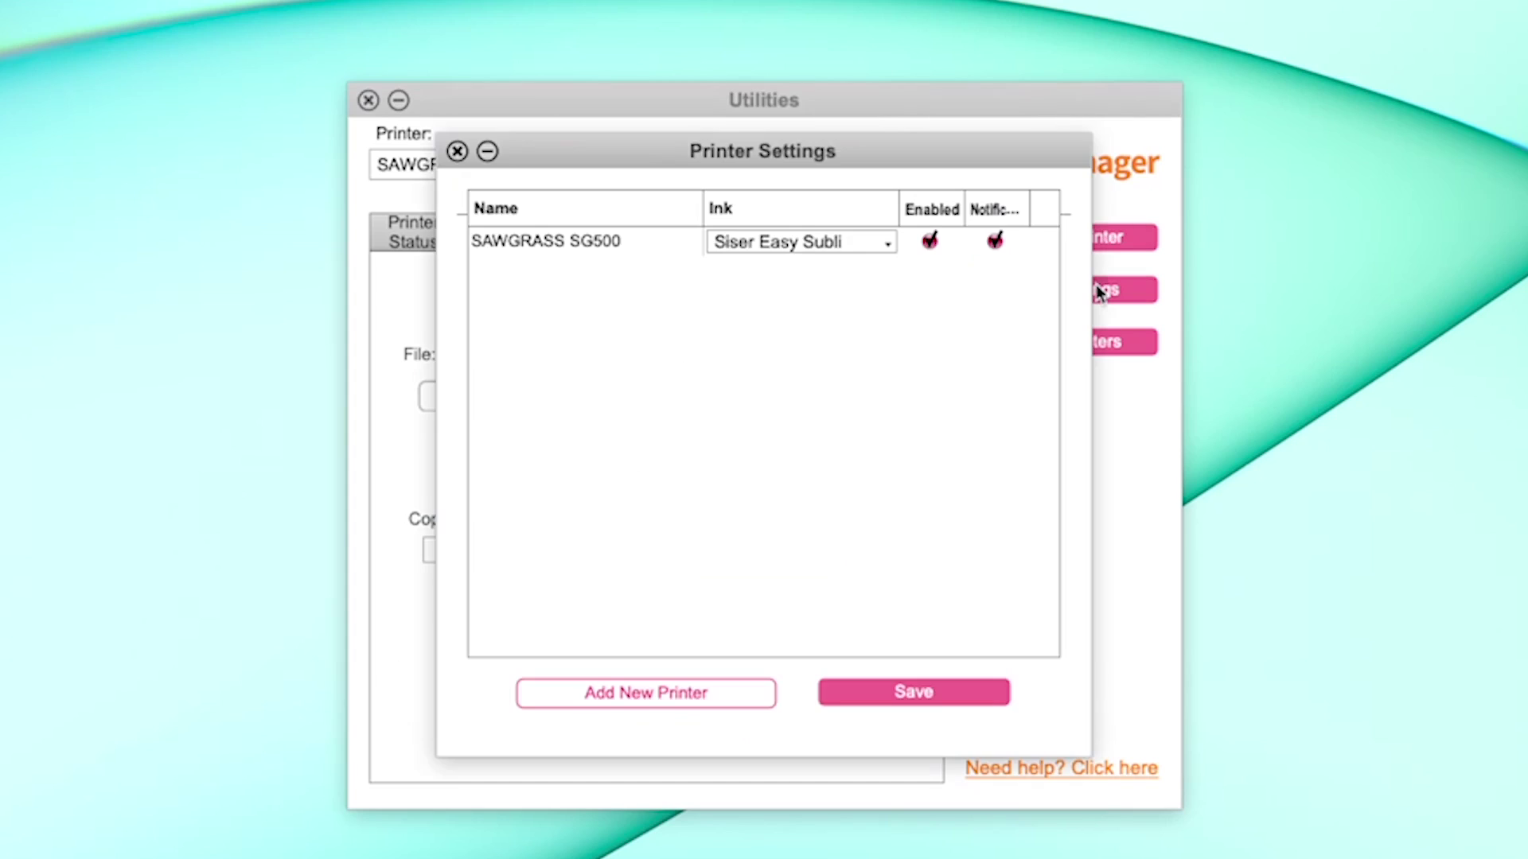
click(838, 243)
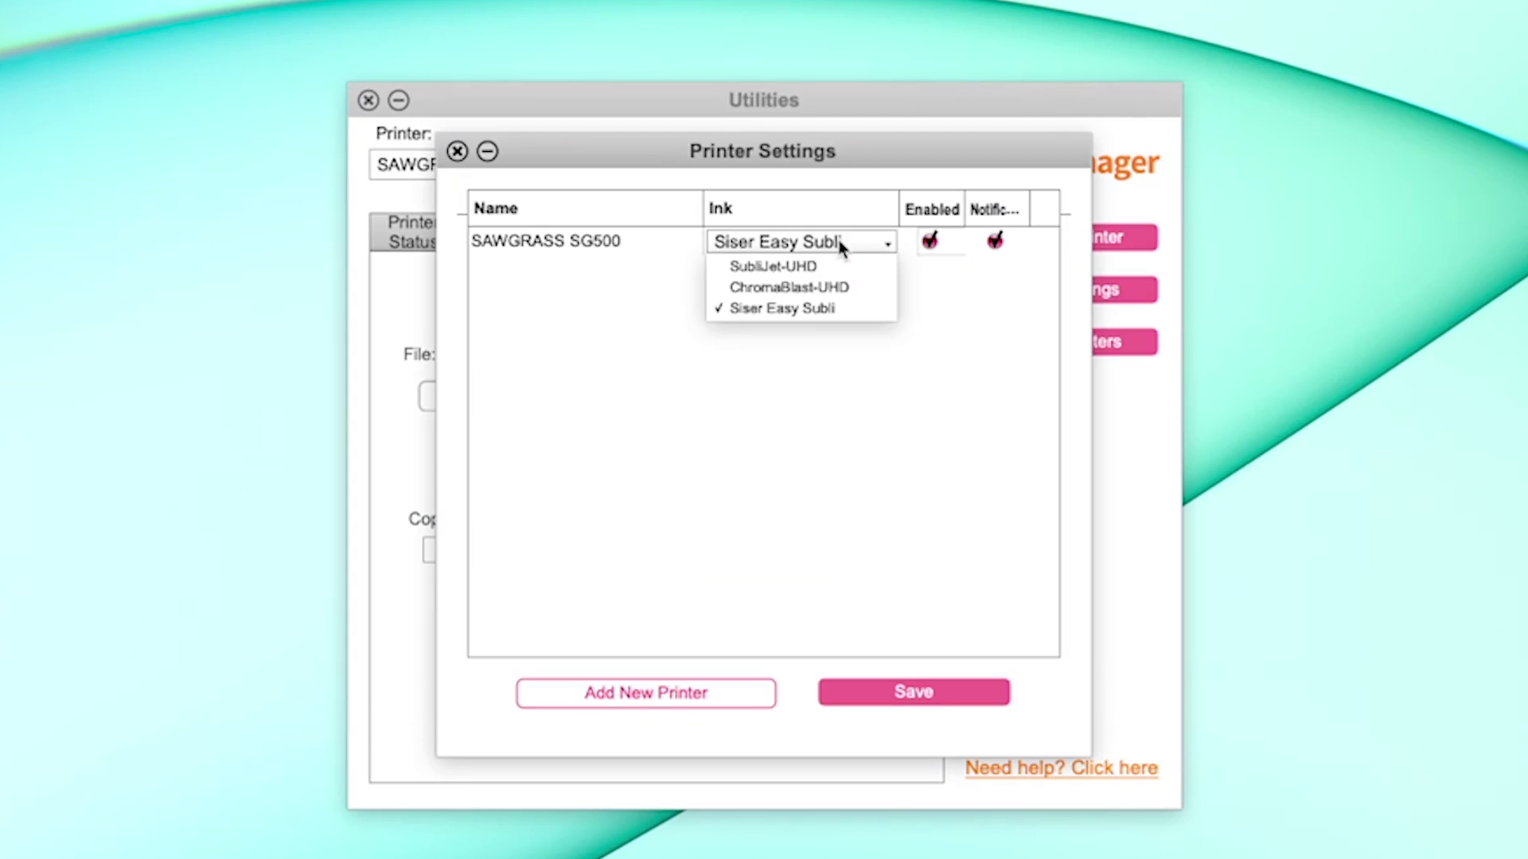
click(839, 243)
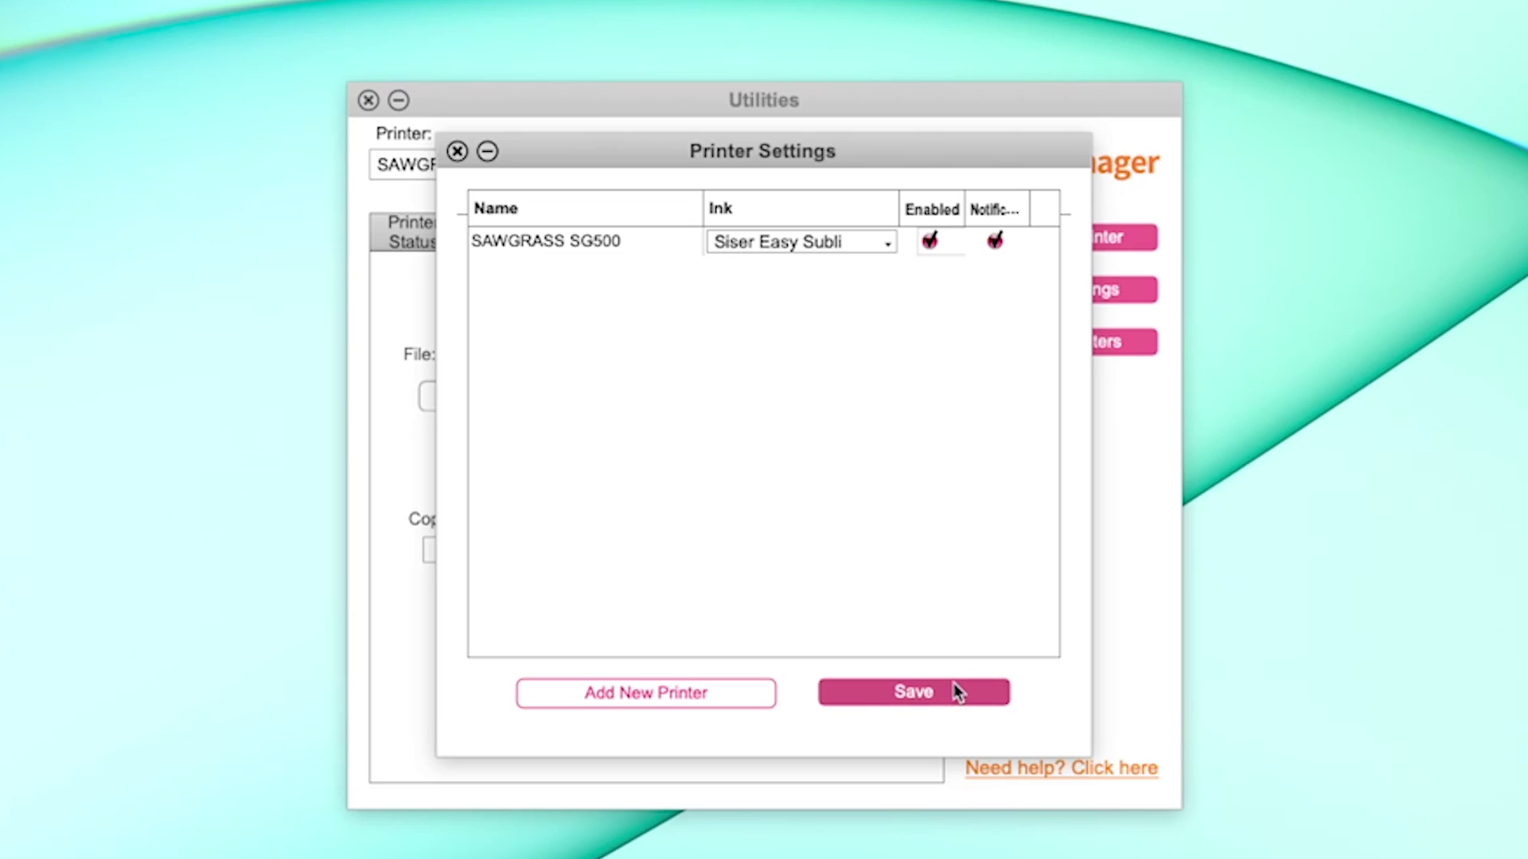
click(863, 705)
Step: Browse the installed printers in macOS Printers & Scanners
click(1105, 348)
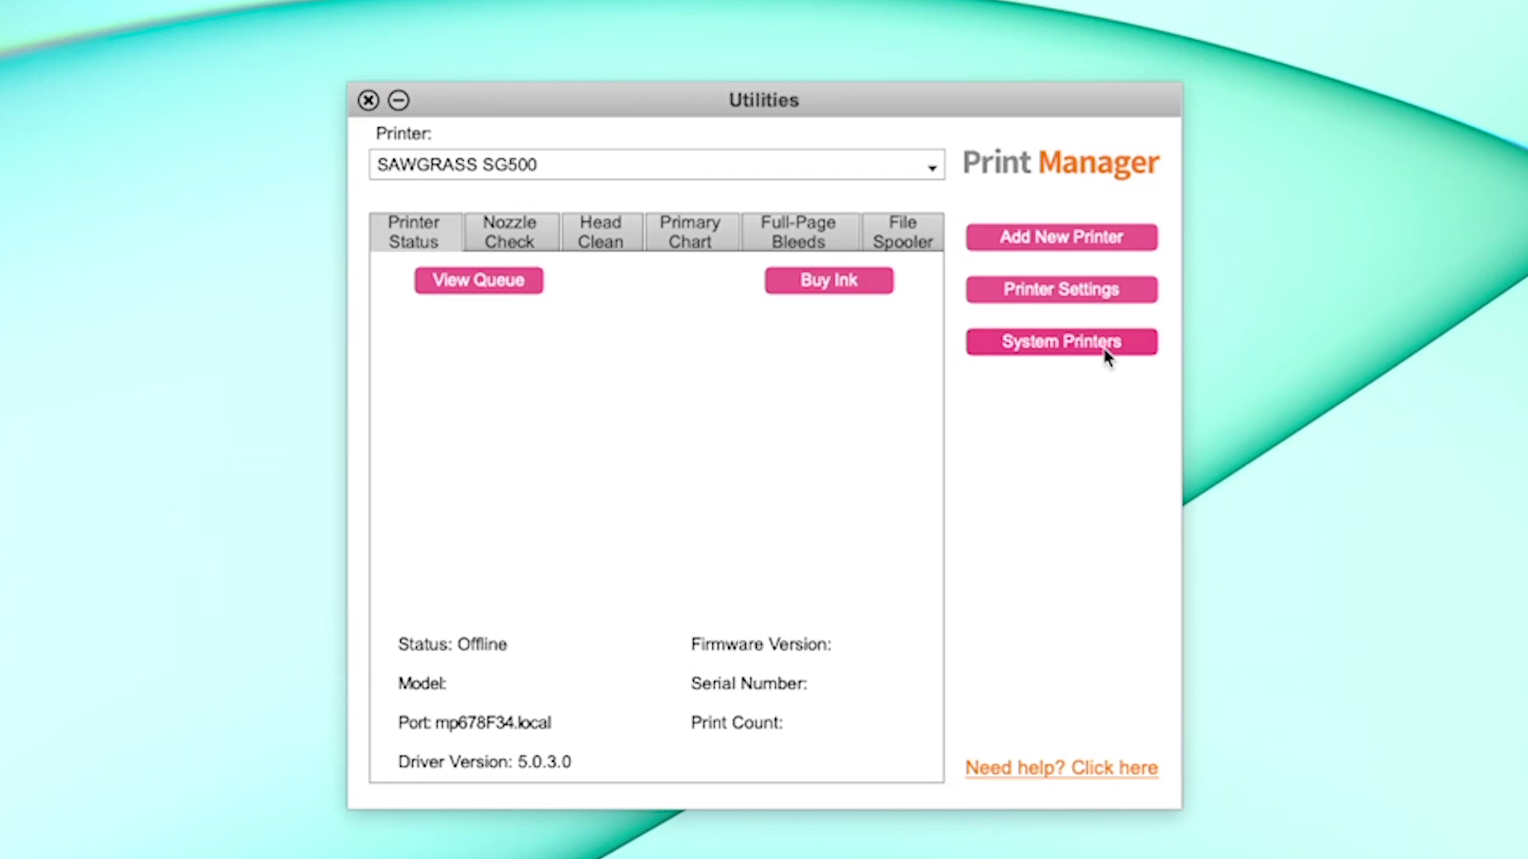
scroll(600, 231, down, 3)
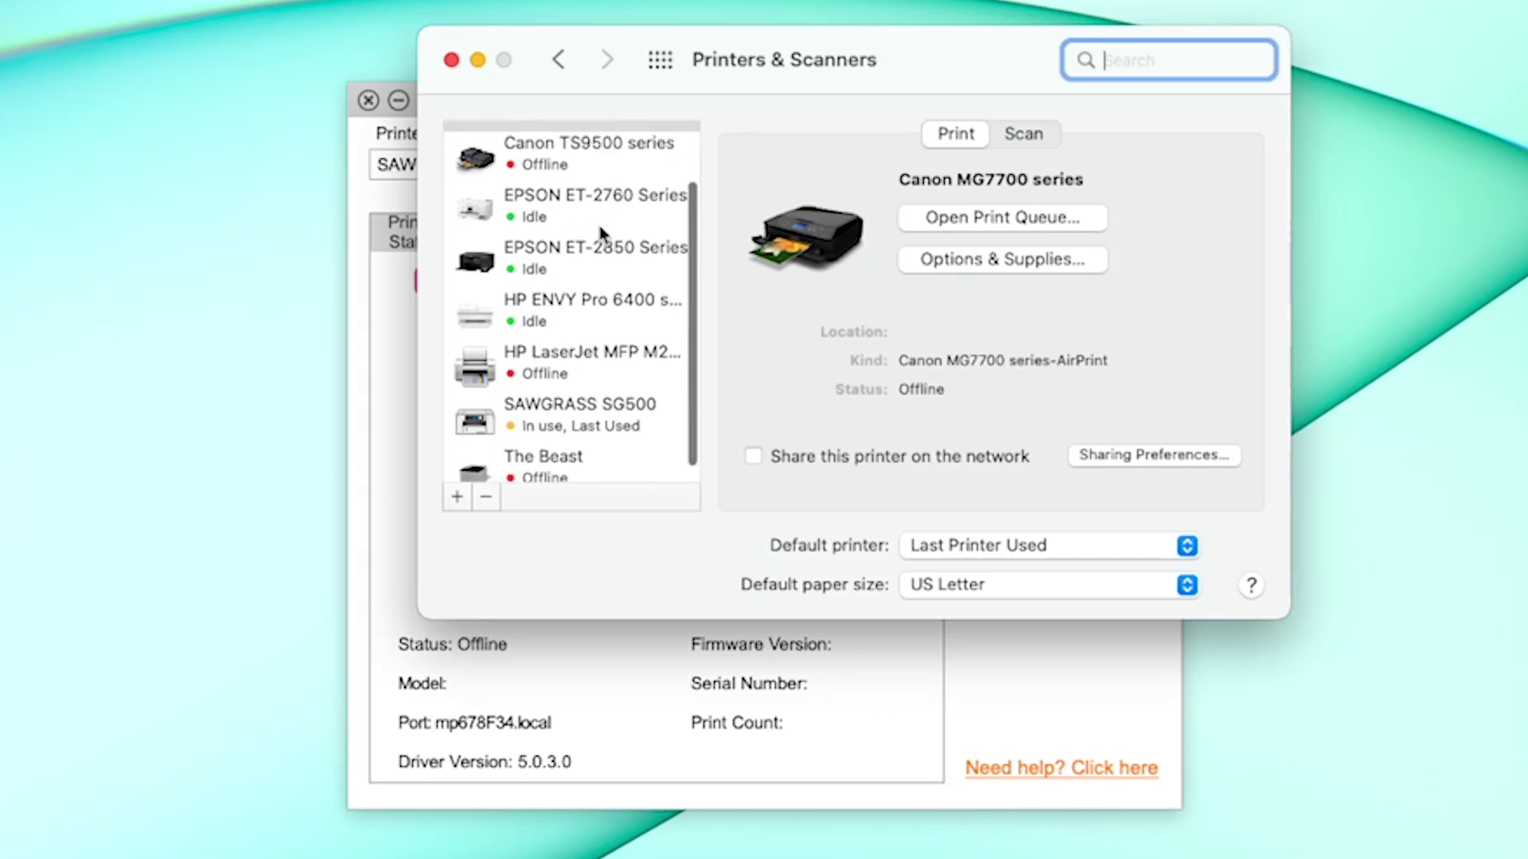
scroll(600, 231, up, 3)
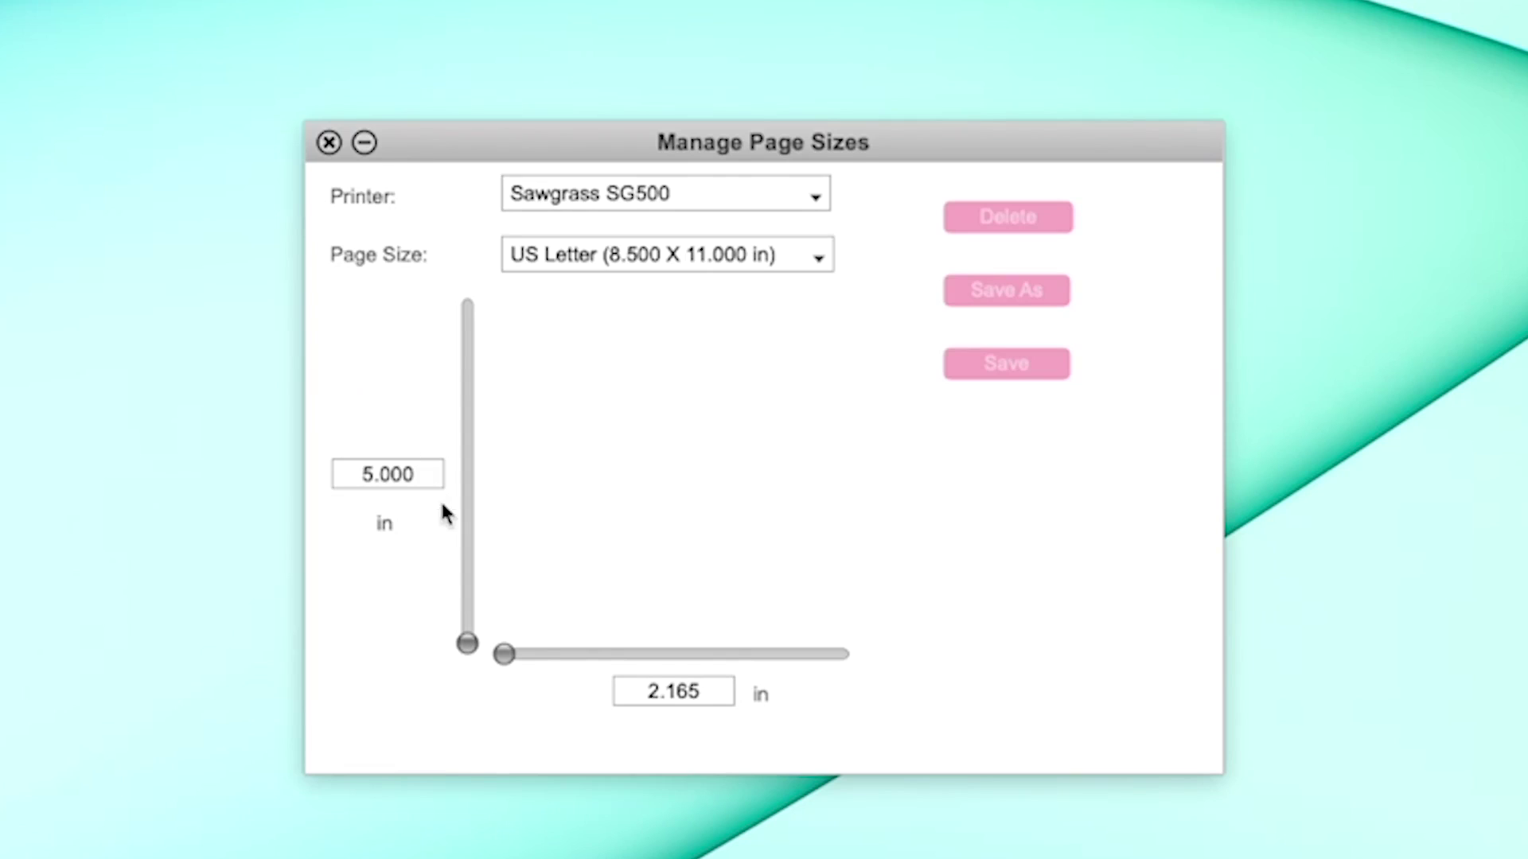
Step: Enter a custom SG500 page size of 6 in height and 3 in width
double_click(397, 475)
text(6)
click(656, 686)
double_click(655, 686)
text(3)
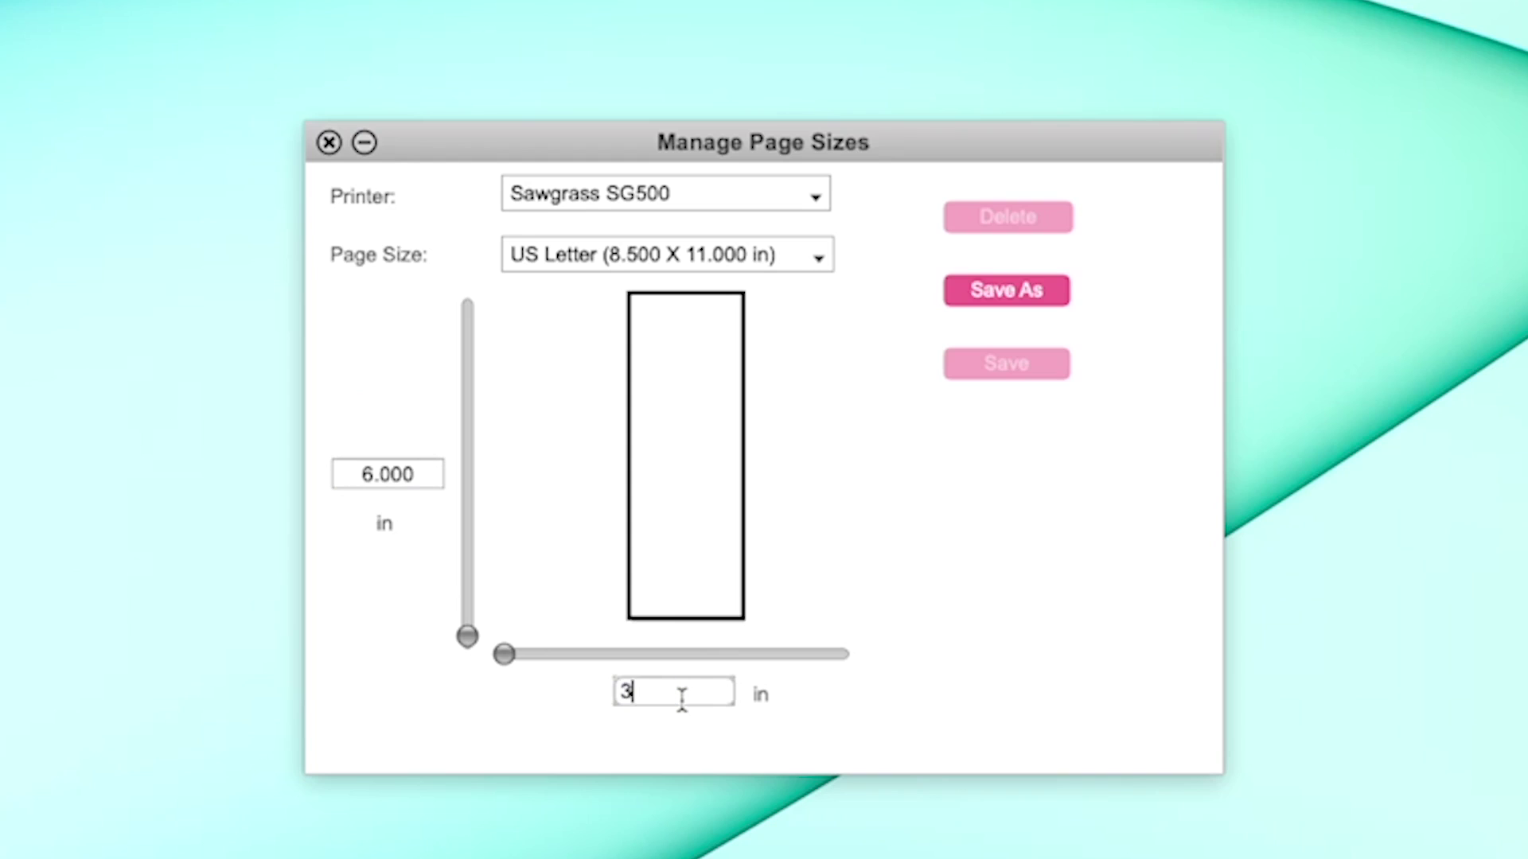
key(Tab)
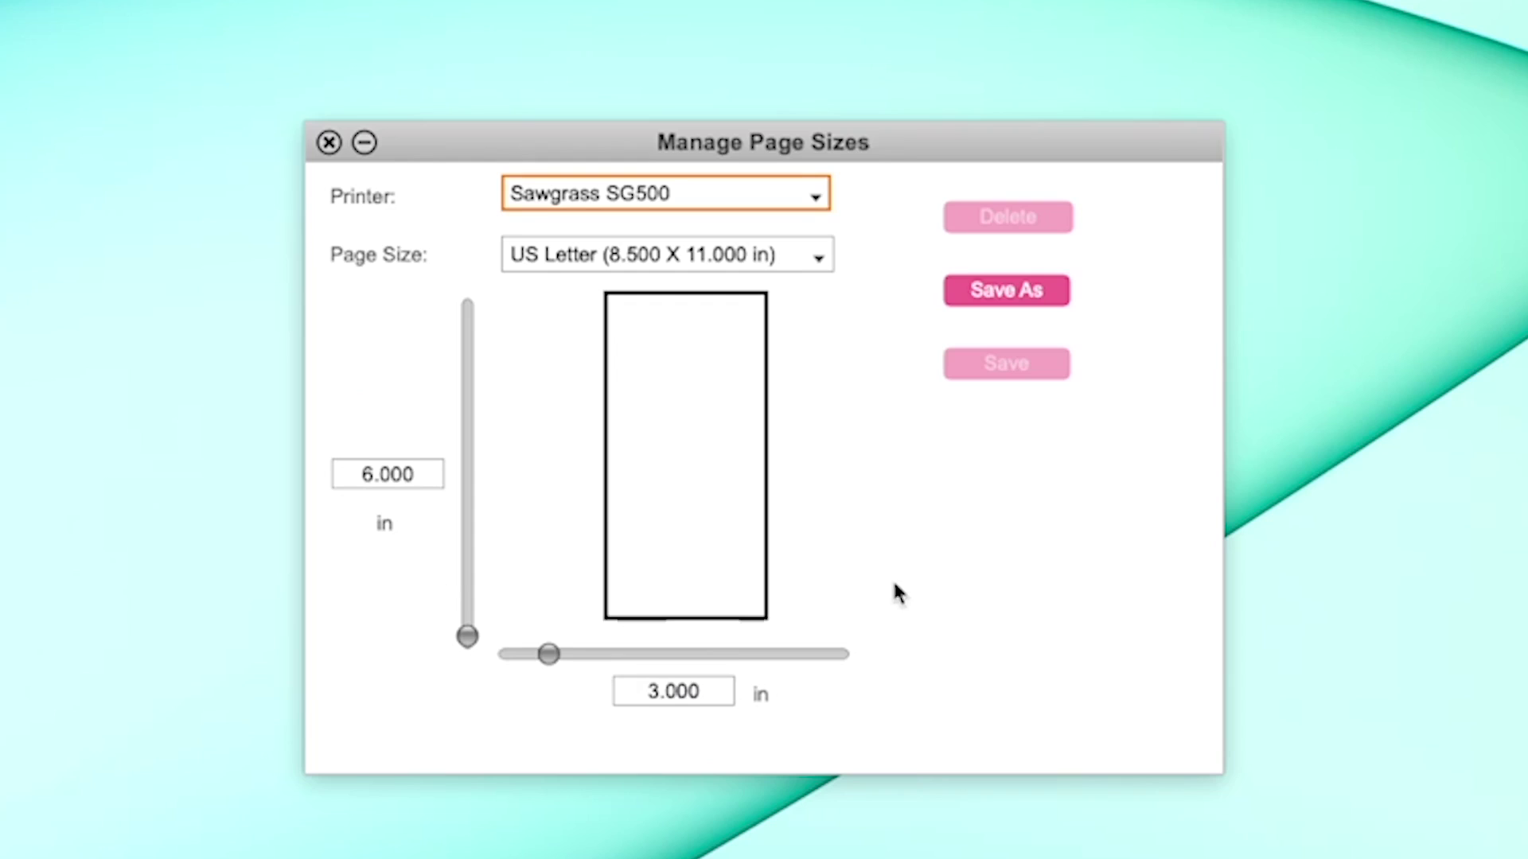